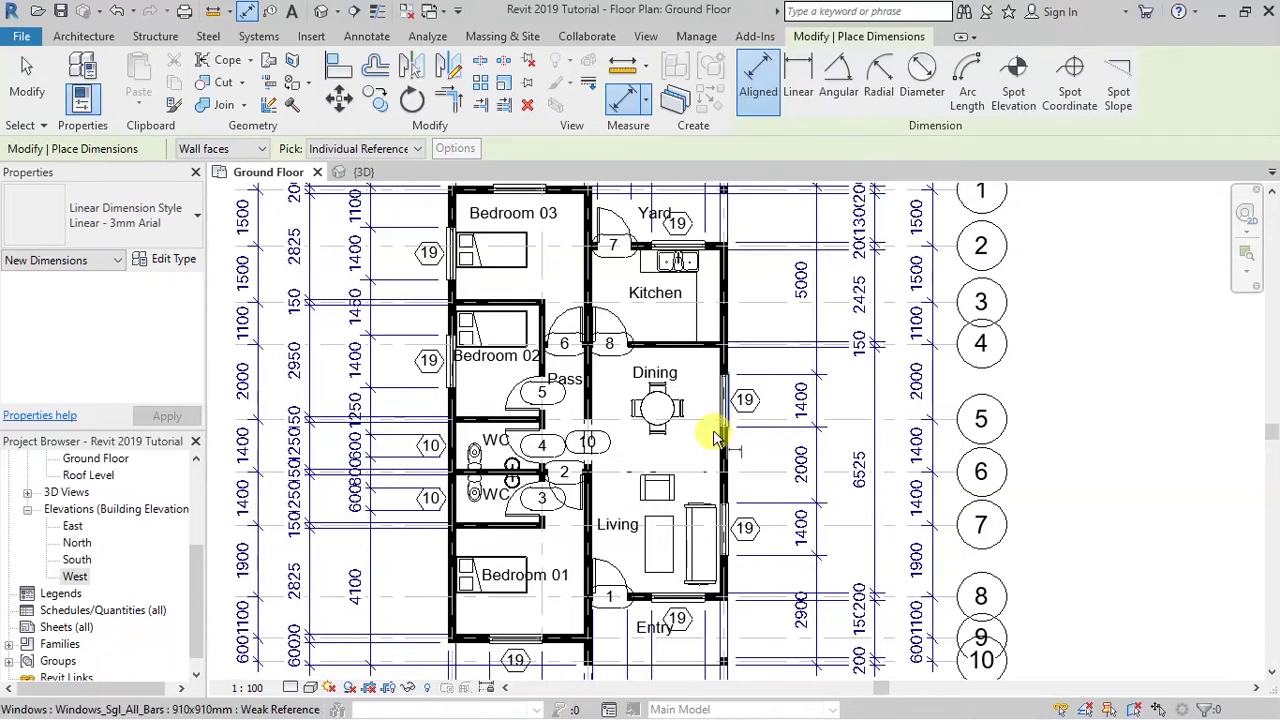
- Zoom around the Ground Floor plan's rooms, then switch to the Architecture tab
scroll(368, 325, "down", 1)
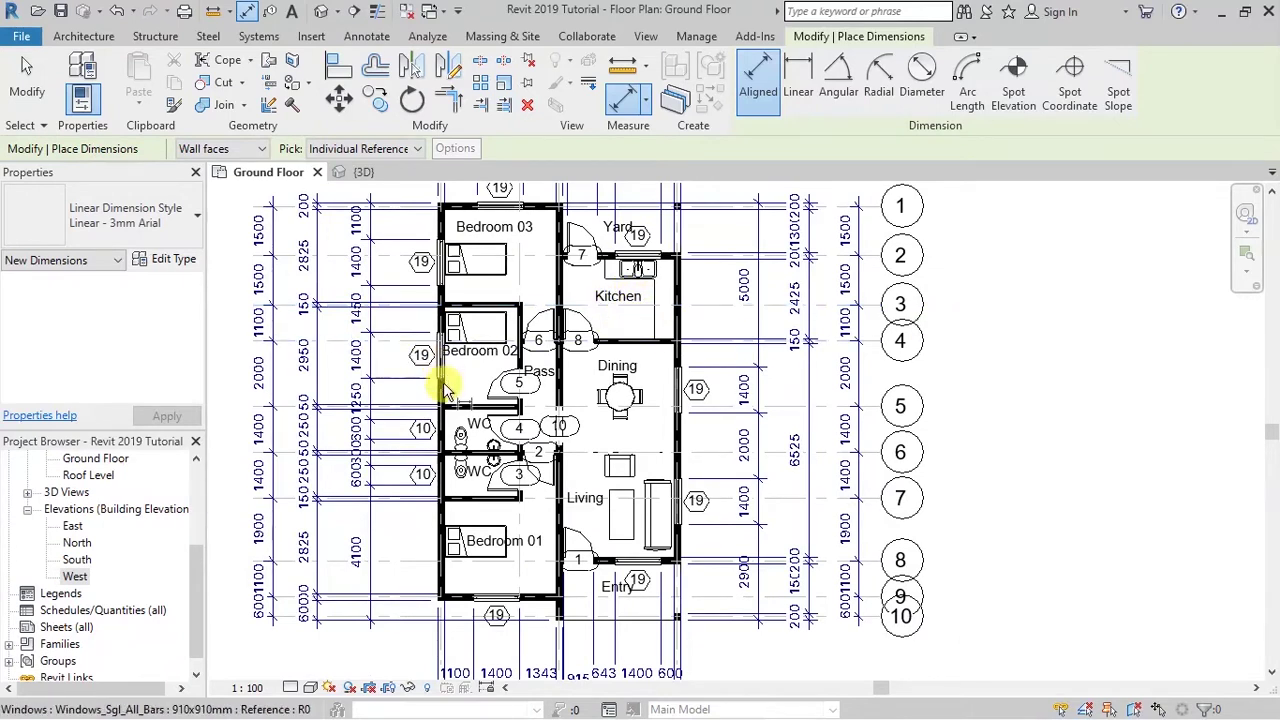
scroll(420, 395, "down", 1)
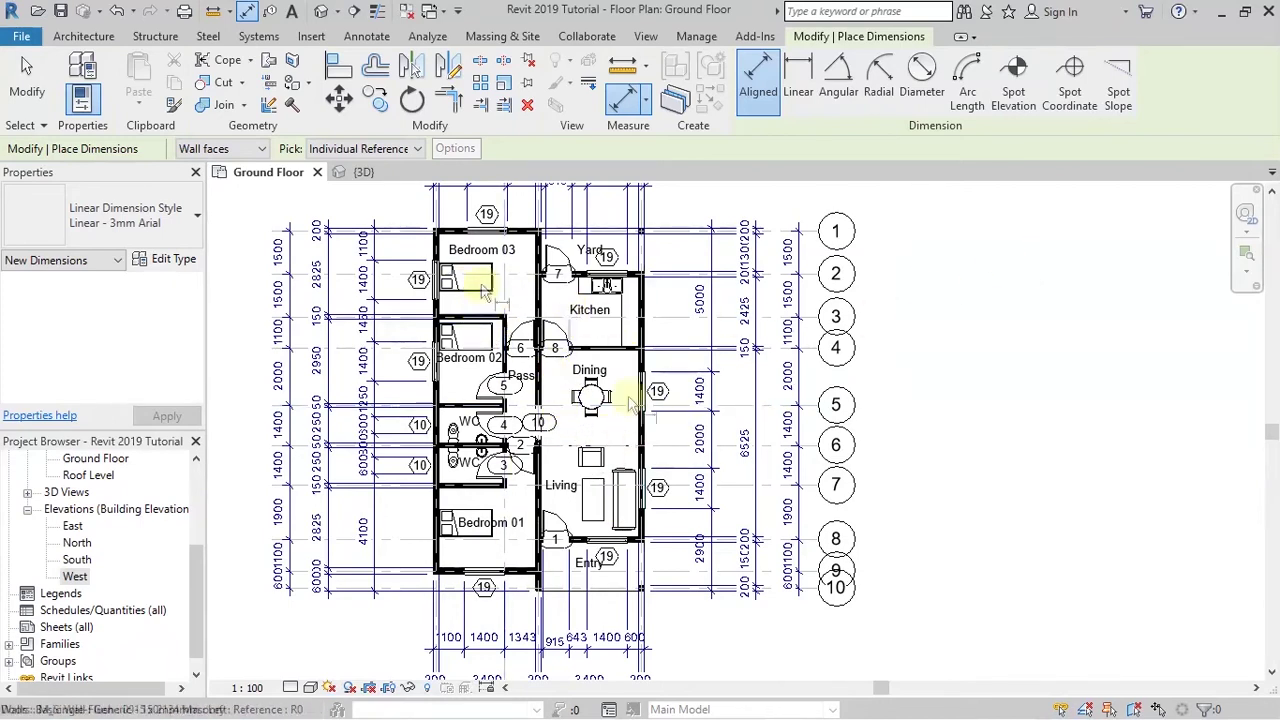
scroll(250, 287, "up", 1)
scroll(250, 287, "up", 1)
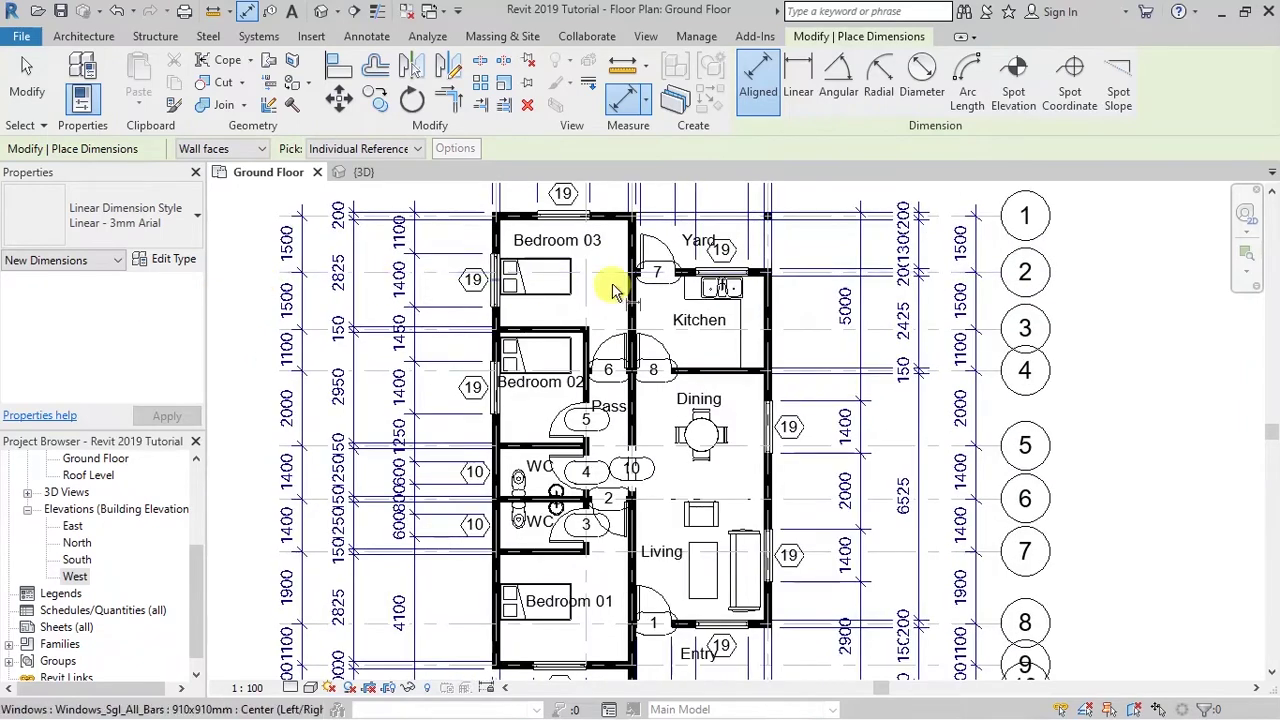
left_click(84, 36)
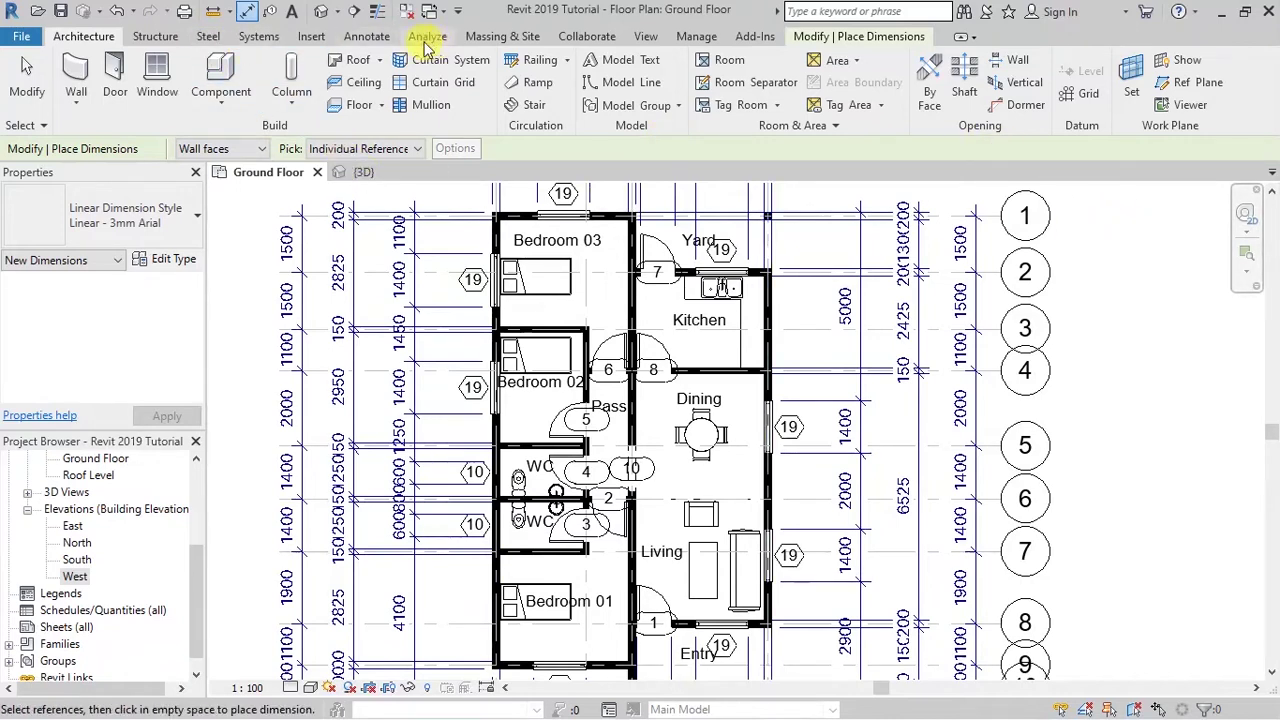
- Switch to the Annotate tab and start the Color Fill Legend tool
left_click(366, 36)
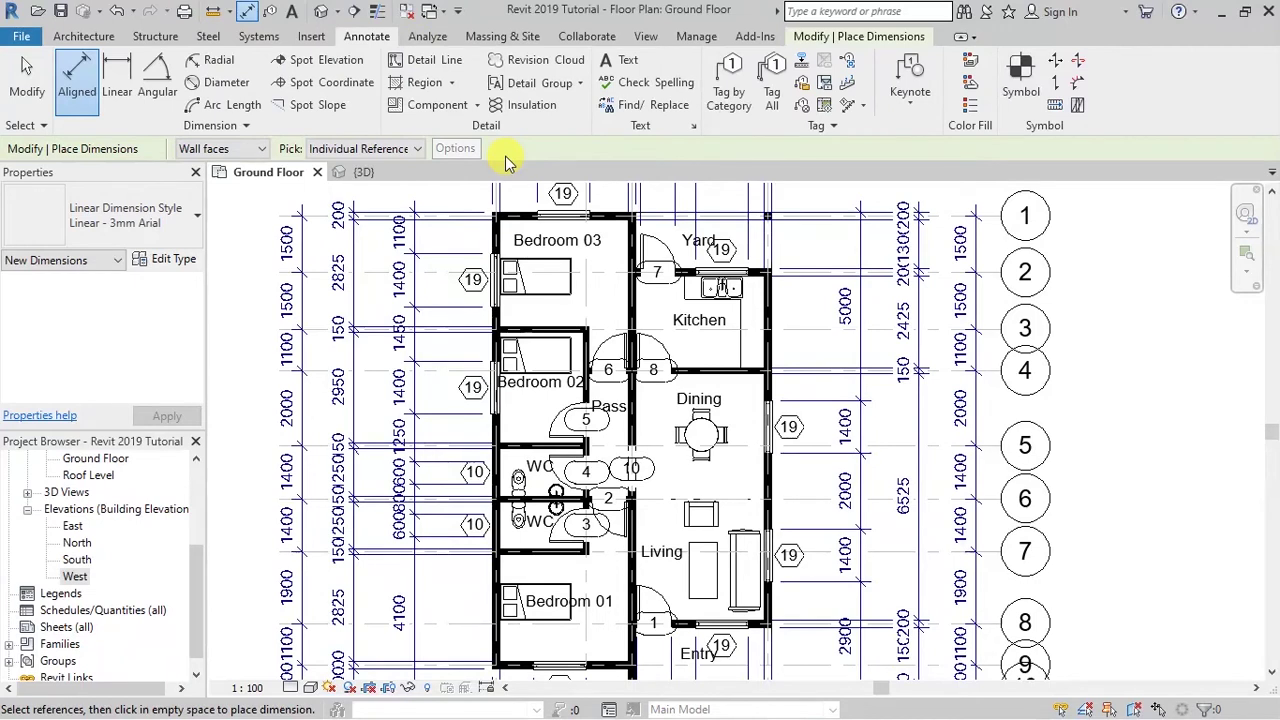
left_click(84, 36)
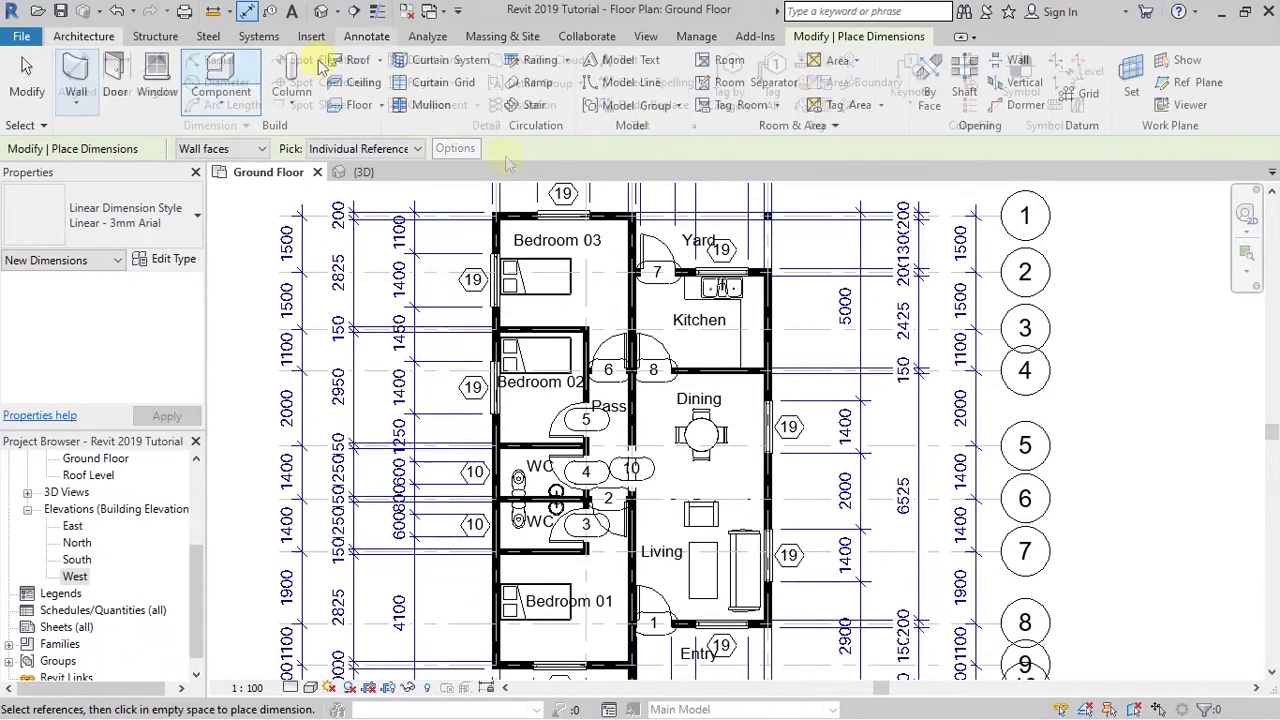
left_click(366, 38)
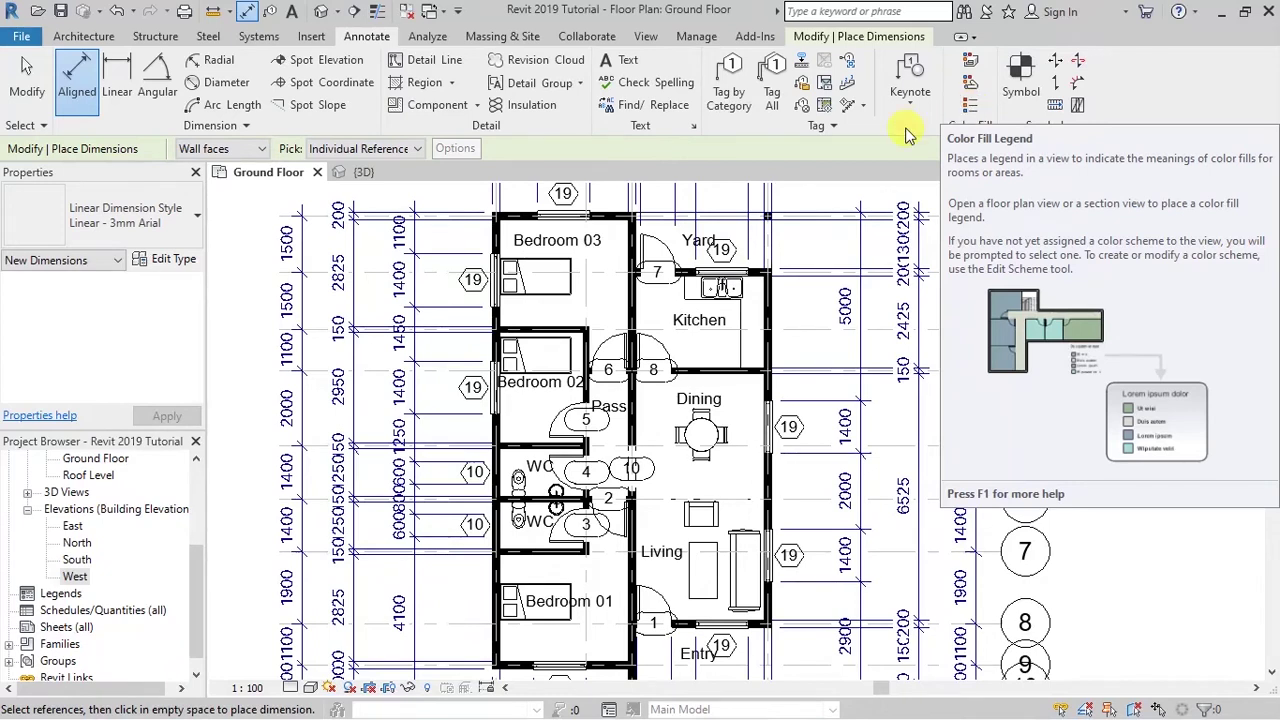
left_click(968, 112)
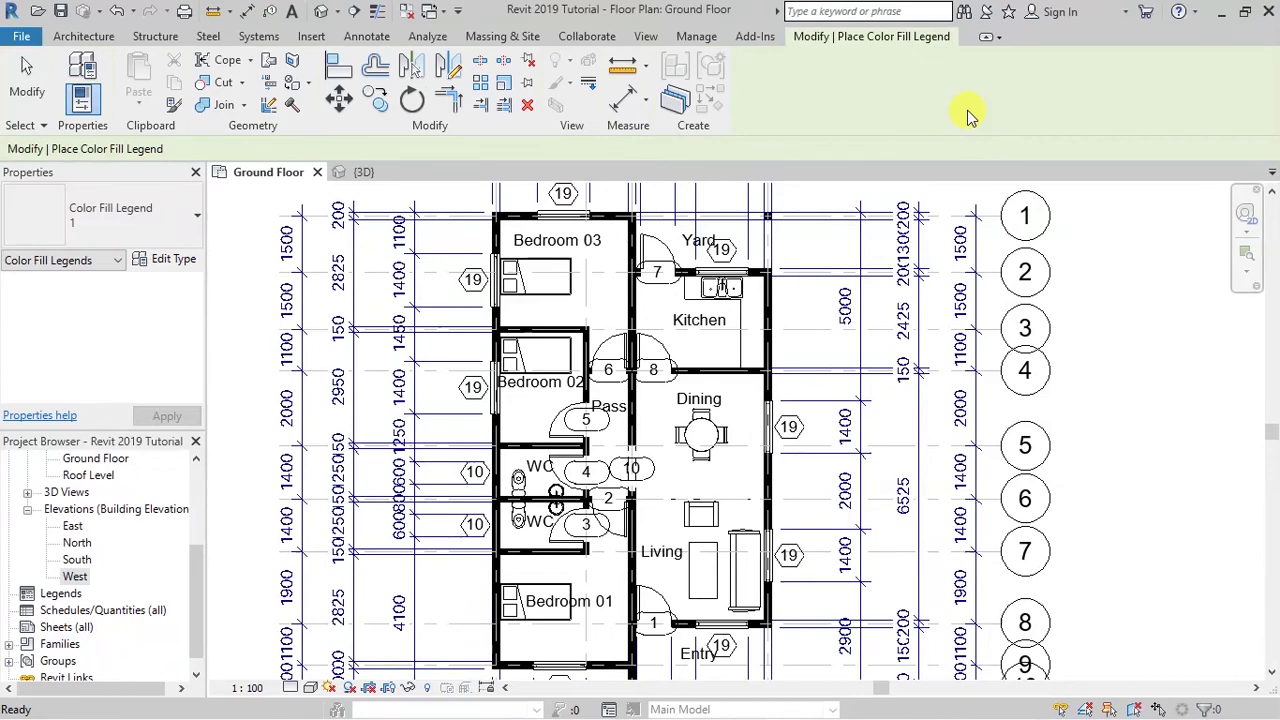
- Zoom to the empty area right of grid bubbles 1–2 and place the legend there
scroll(365, 320, "down", 1)
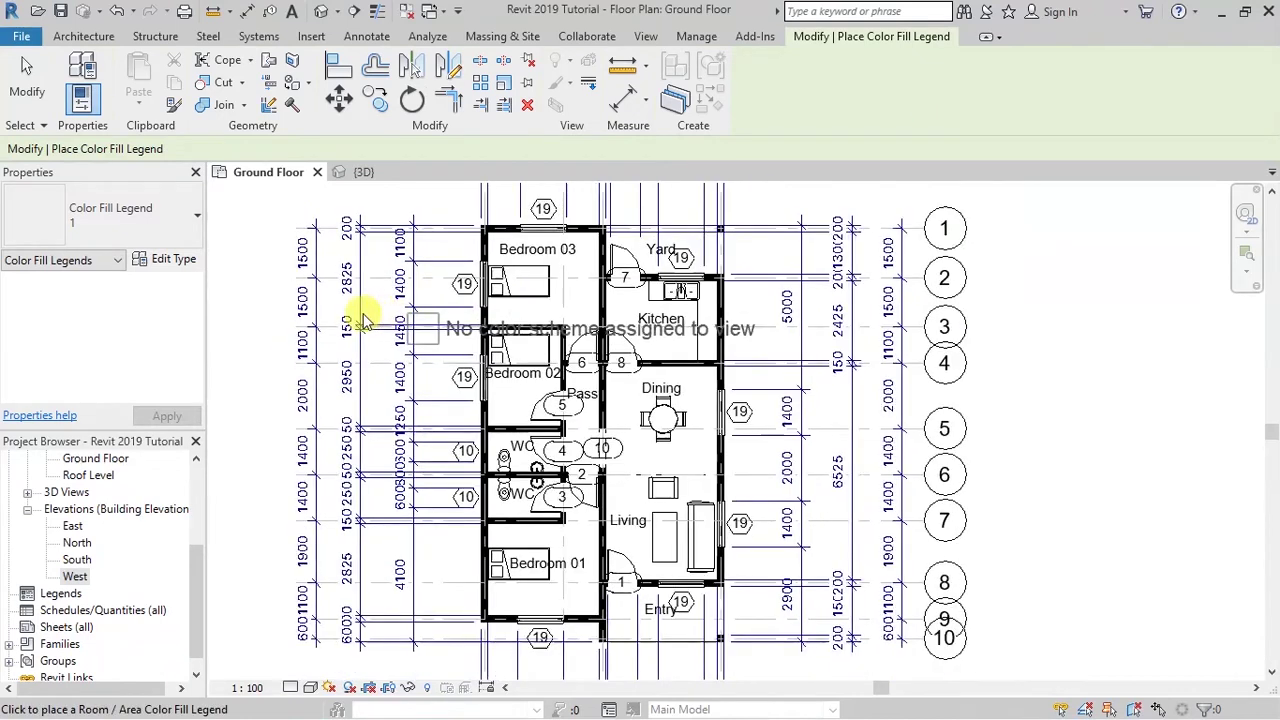
scroll(365, 320, "down", 2)
scroll(746, 270, "up", 2)
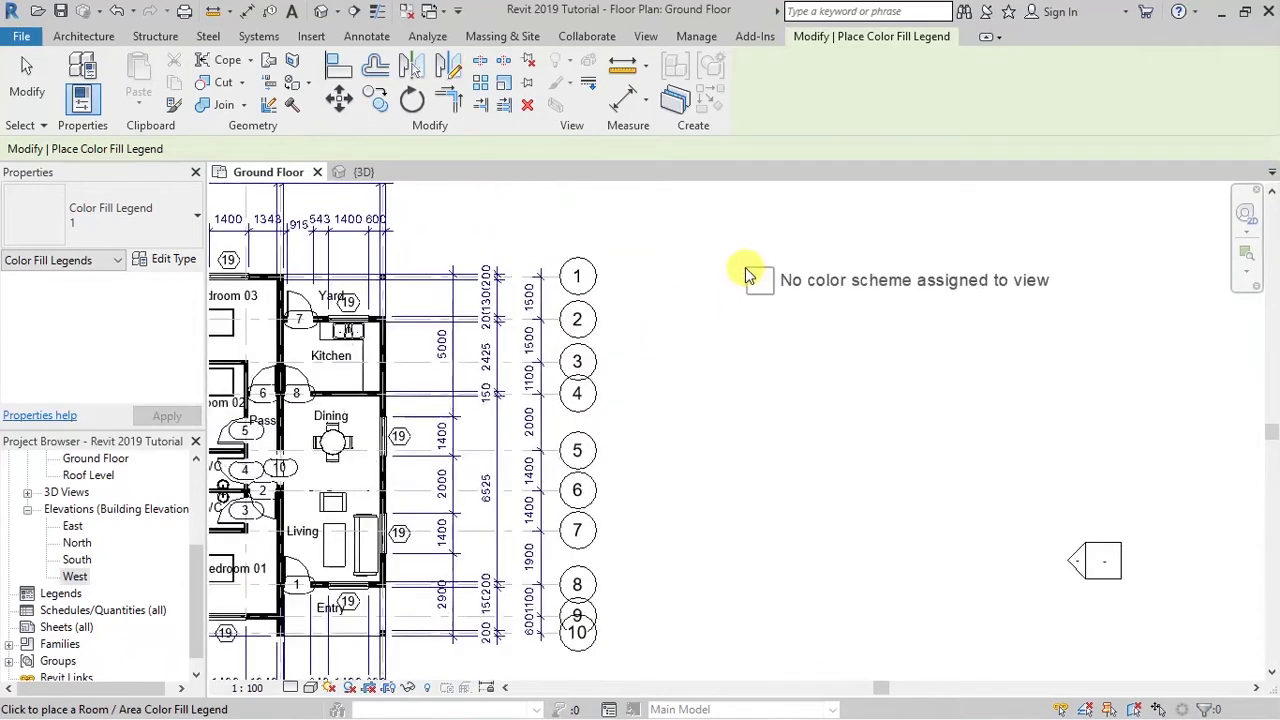
scroll(745, 268, "up", 2)
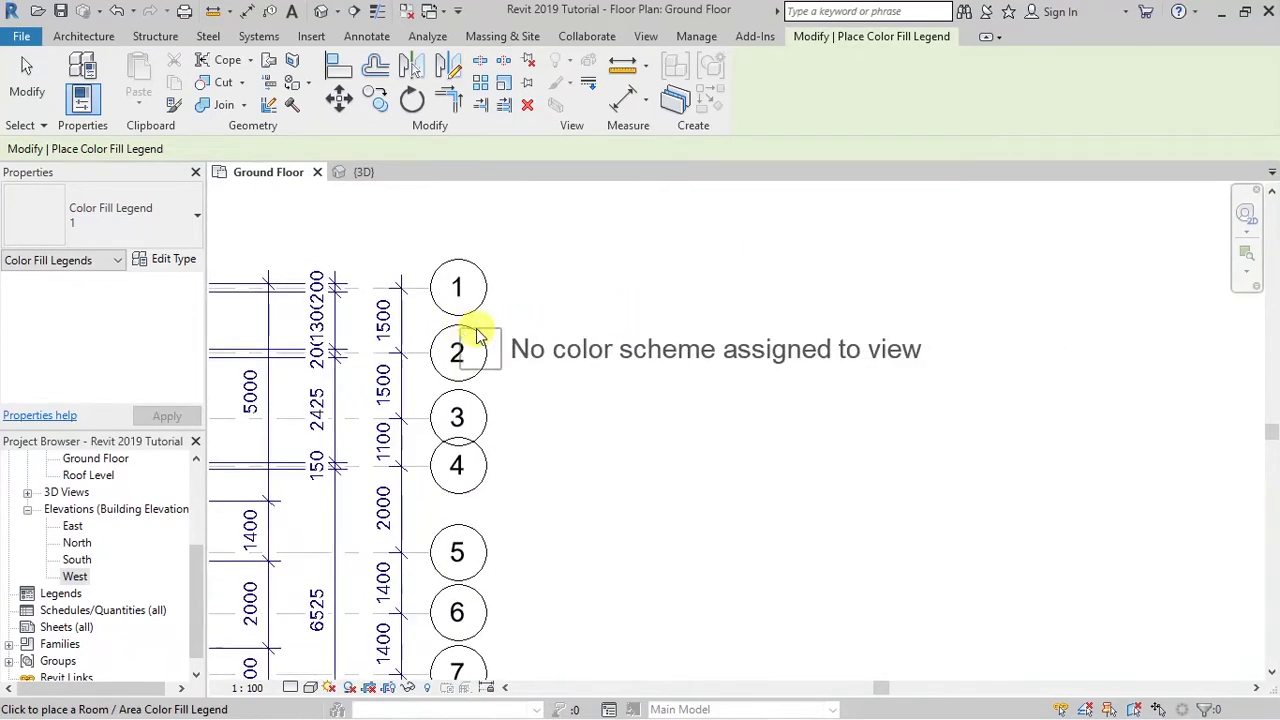
scroll(570, 326, "up", 1)
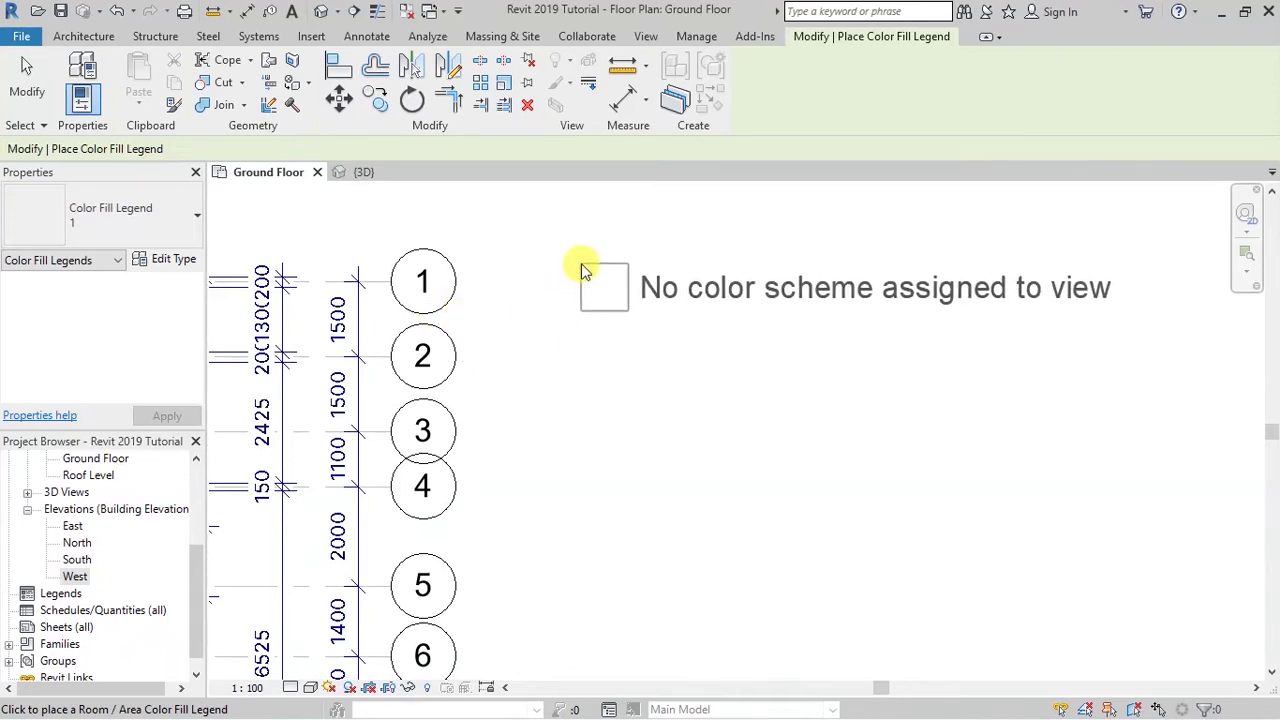
left_click(588, 272)
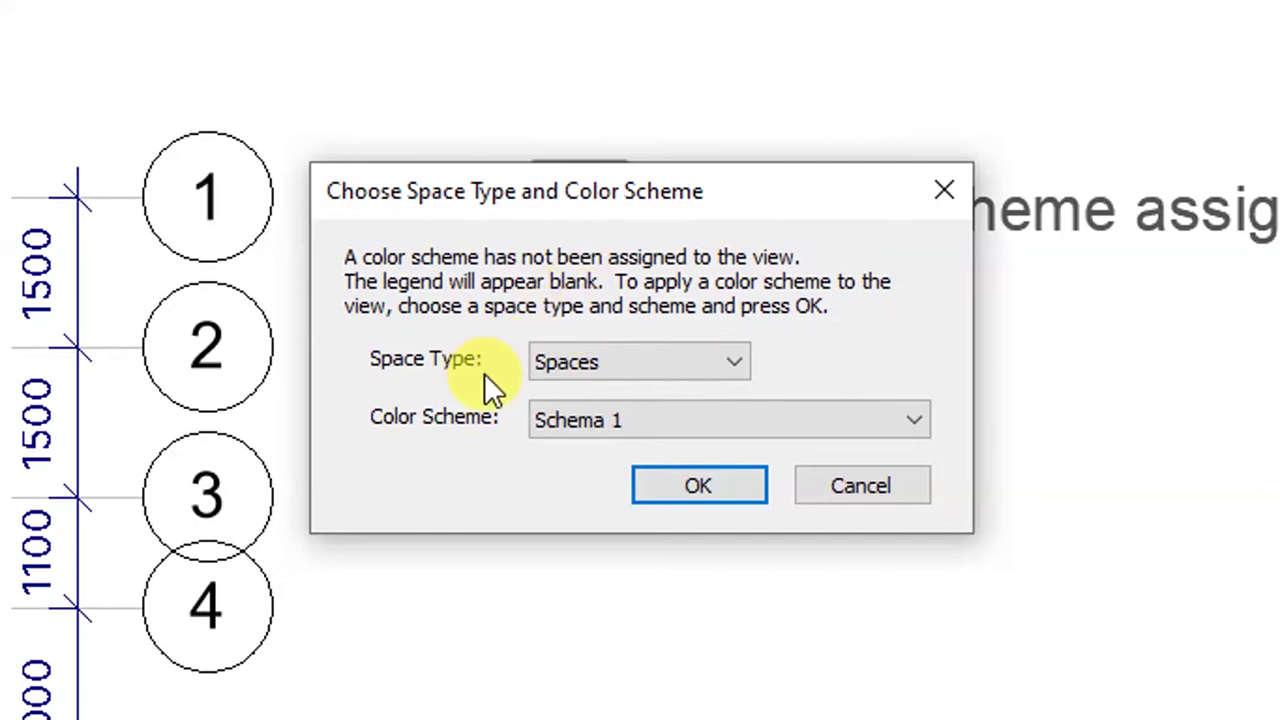
- Set the legend's space type to Rooms and colour scheme to Name, and confirm
left_click(722, 362)
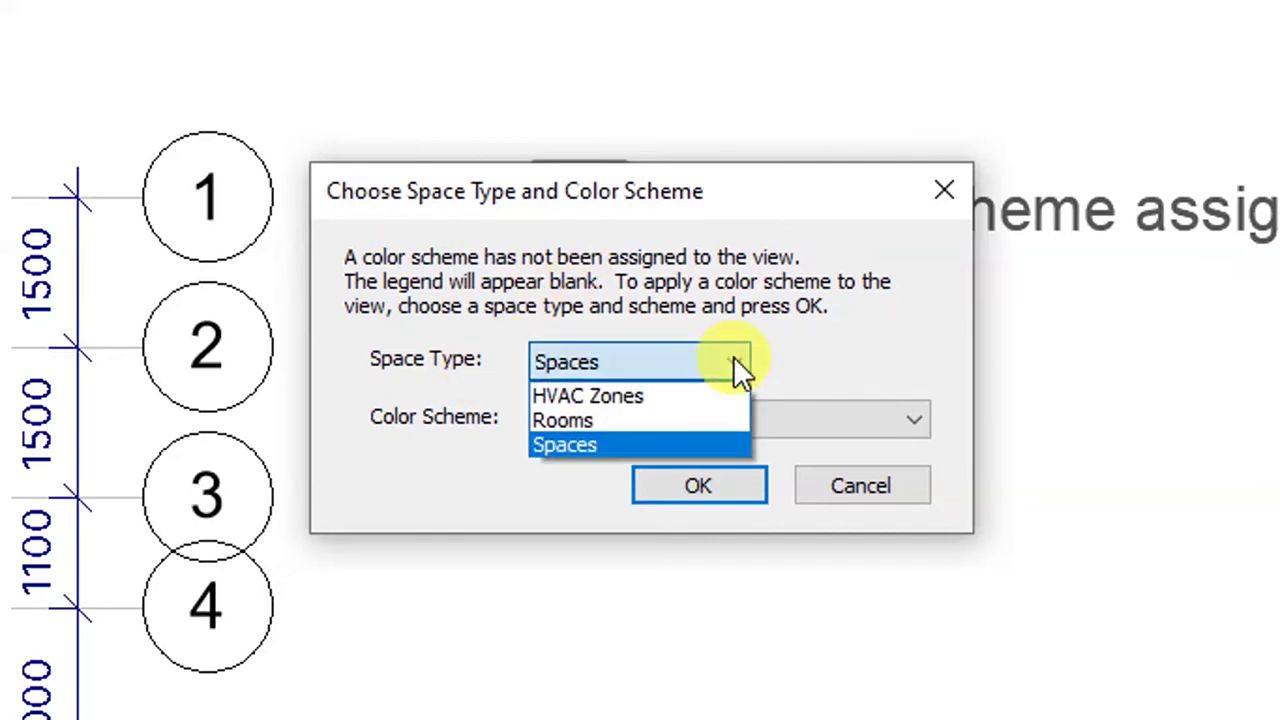
left_click(589, 419)
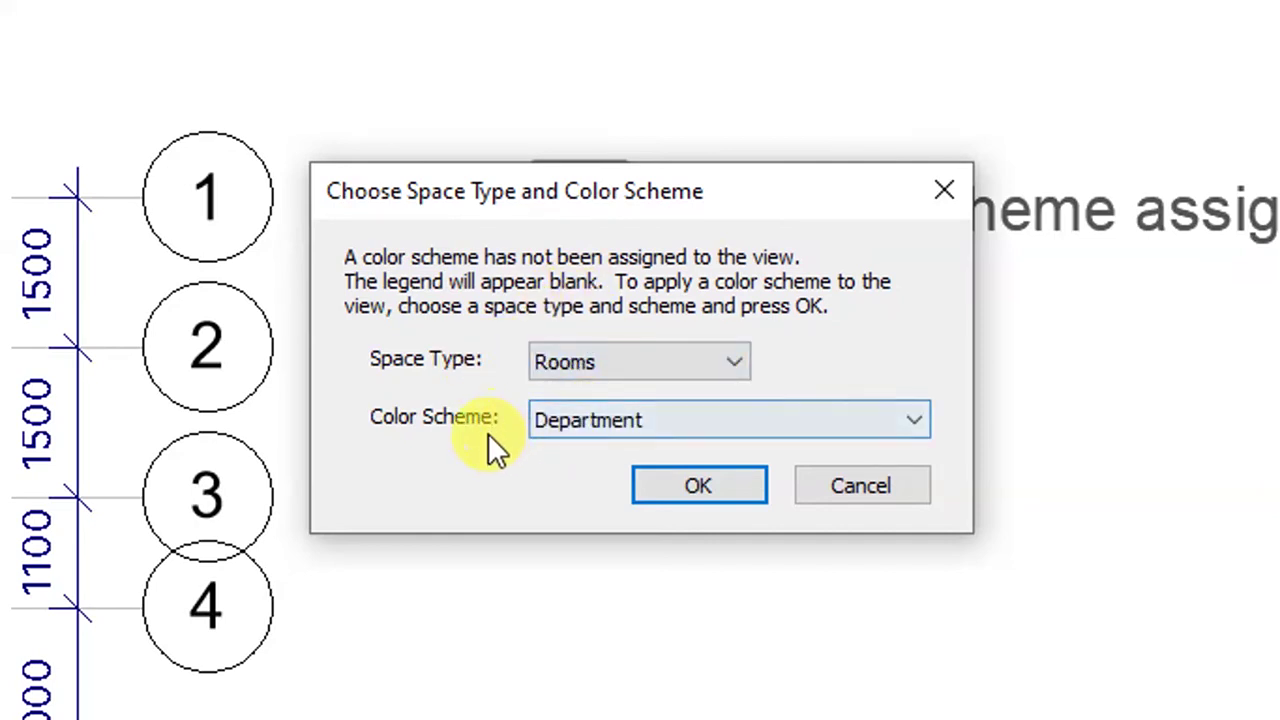
left_click(555, 420)
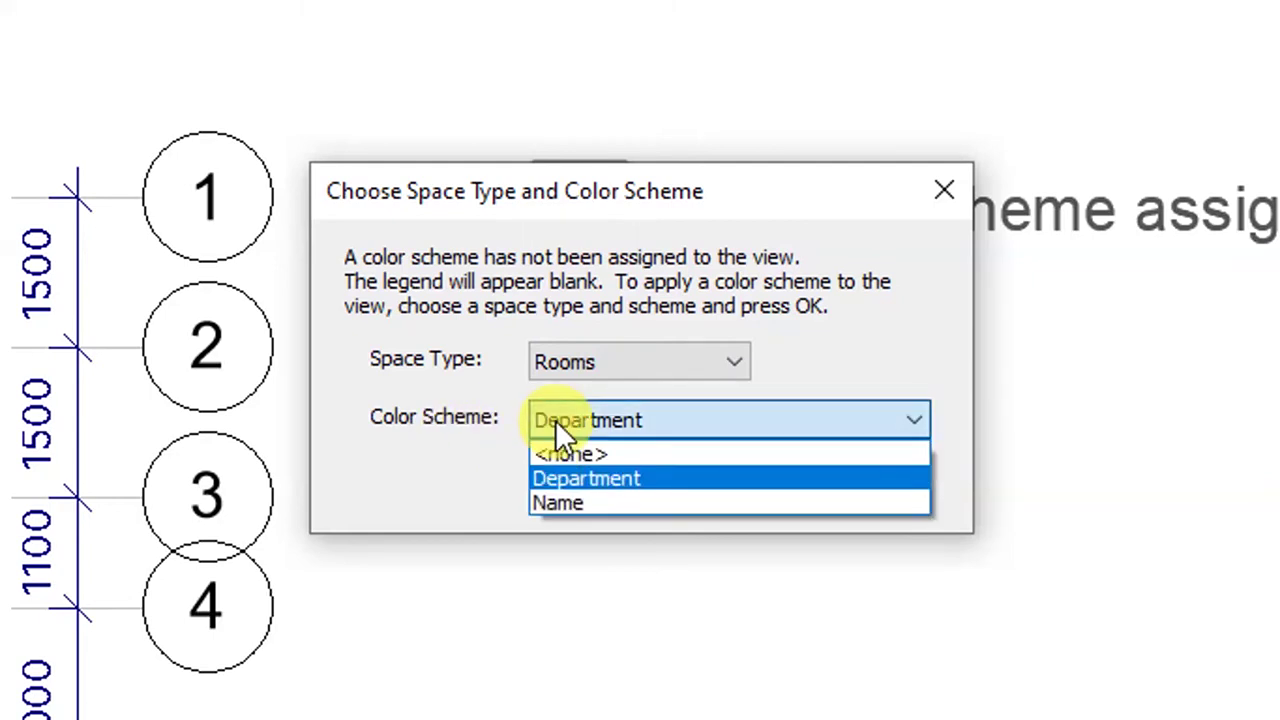
left_click(545, 502)
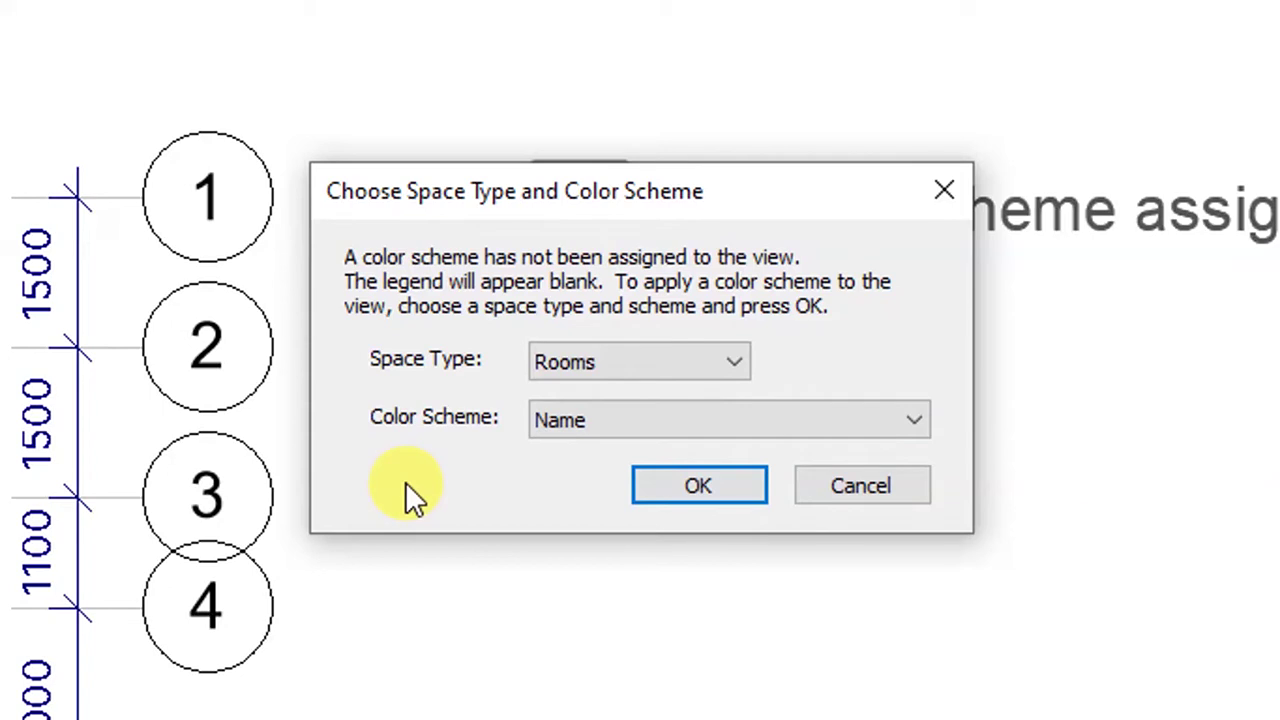
left_click(679, 482)
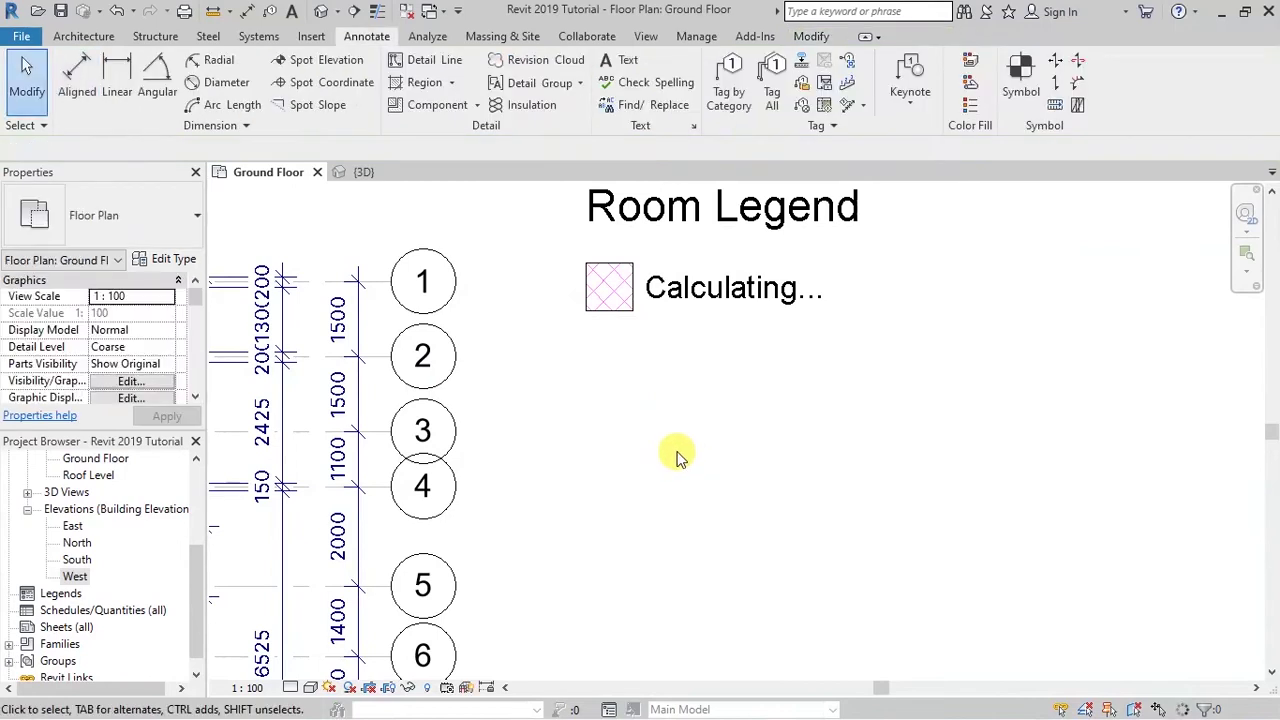
scroll(651, 386, "down", 4)
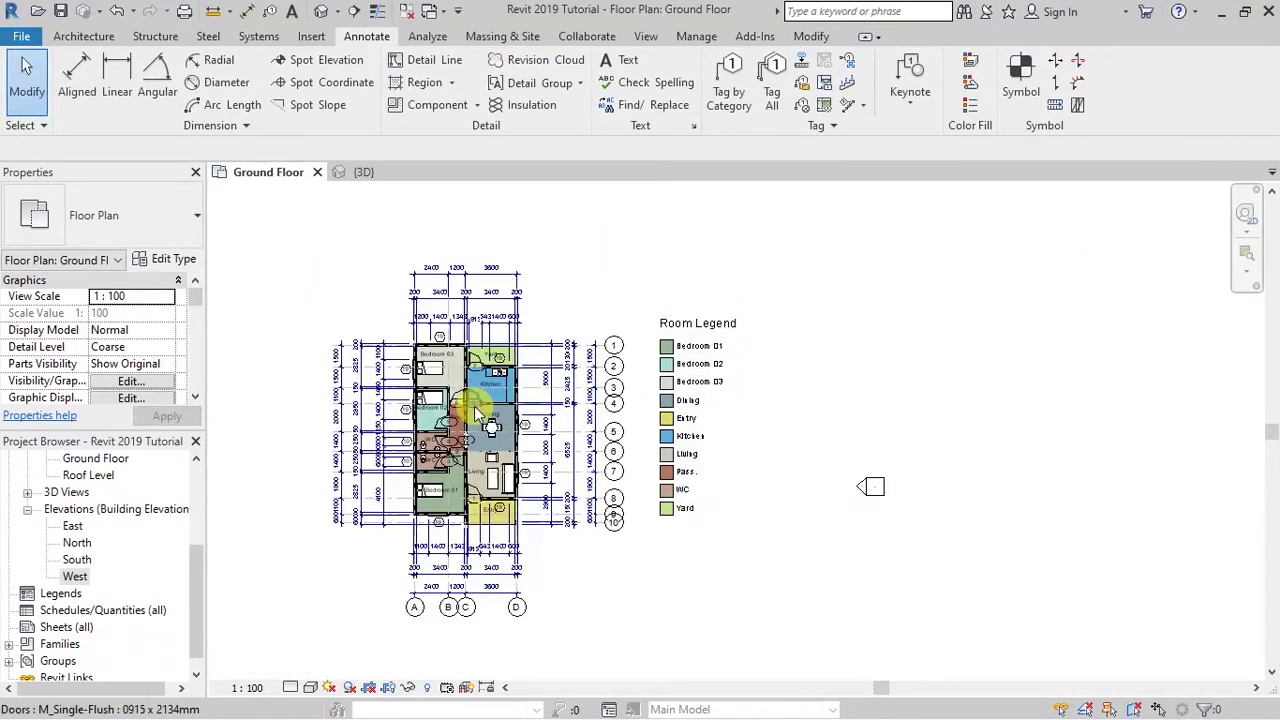
scroll(500, 420, "up", 2)
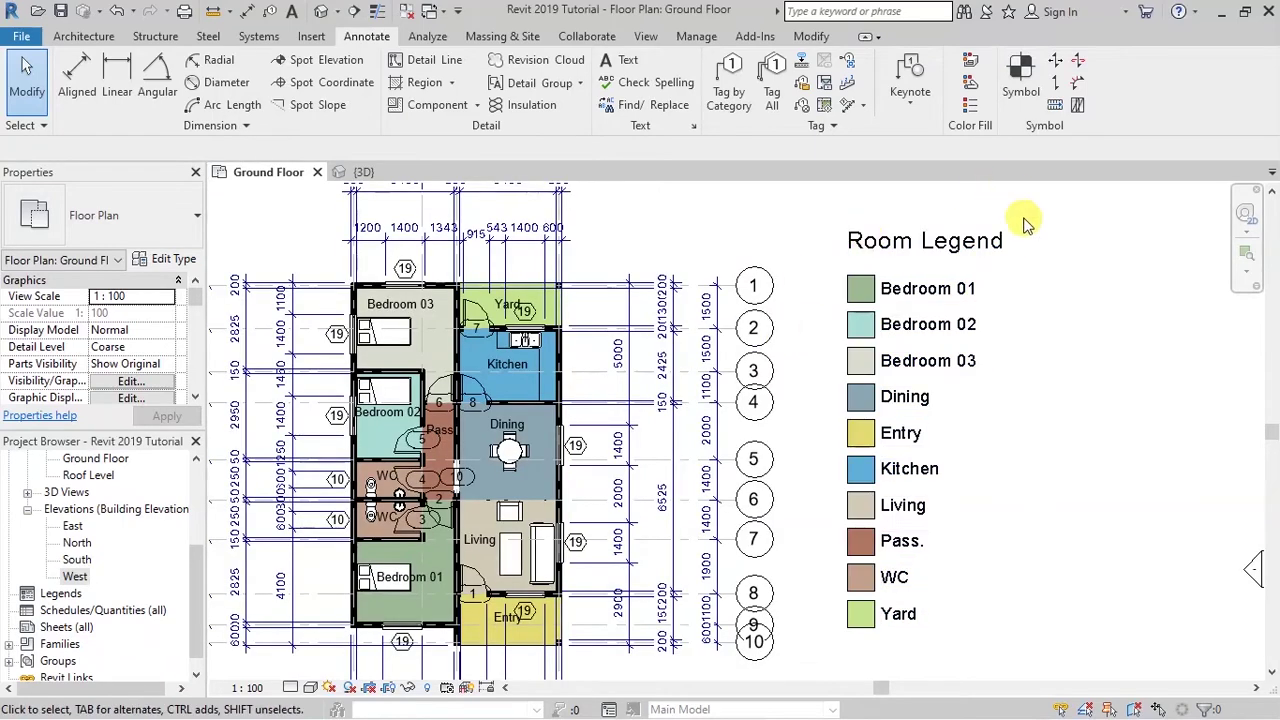
scroll(1057, 289, "up", 2)
scroll(835, 290, "down", 3)
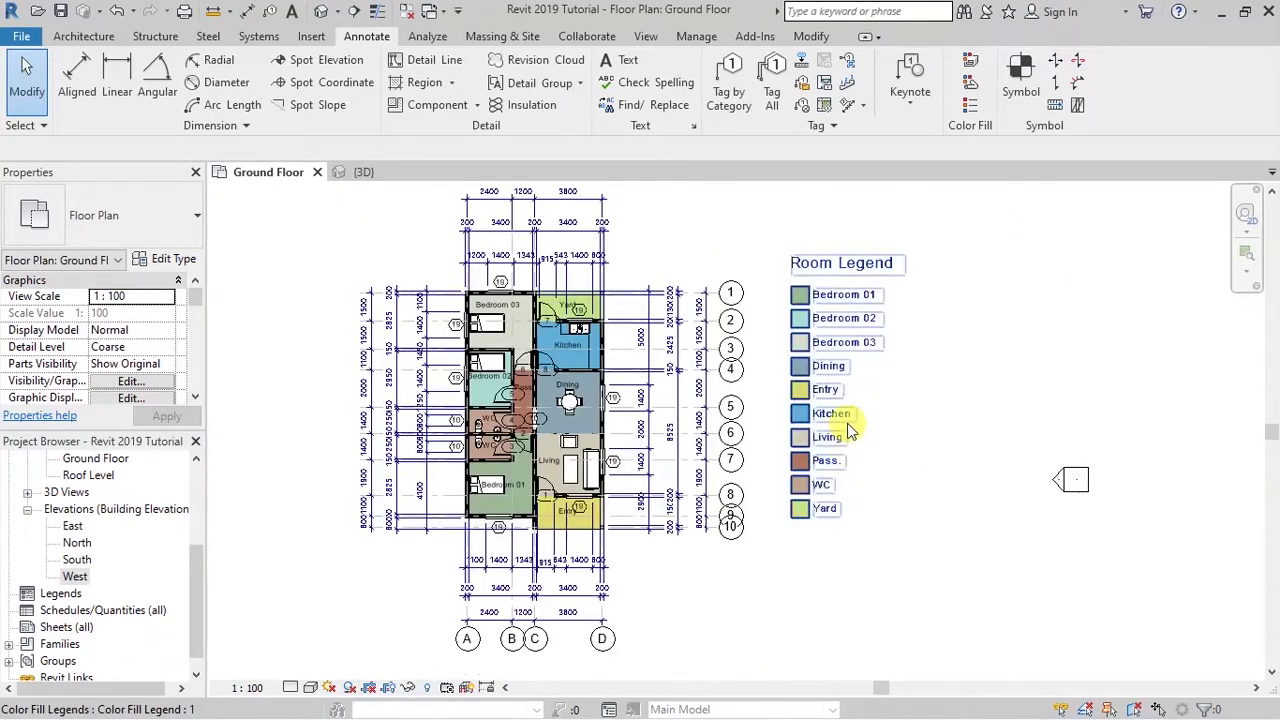
left_click(835, 275)
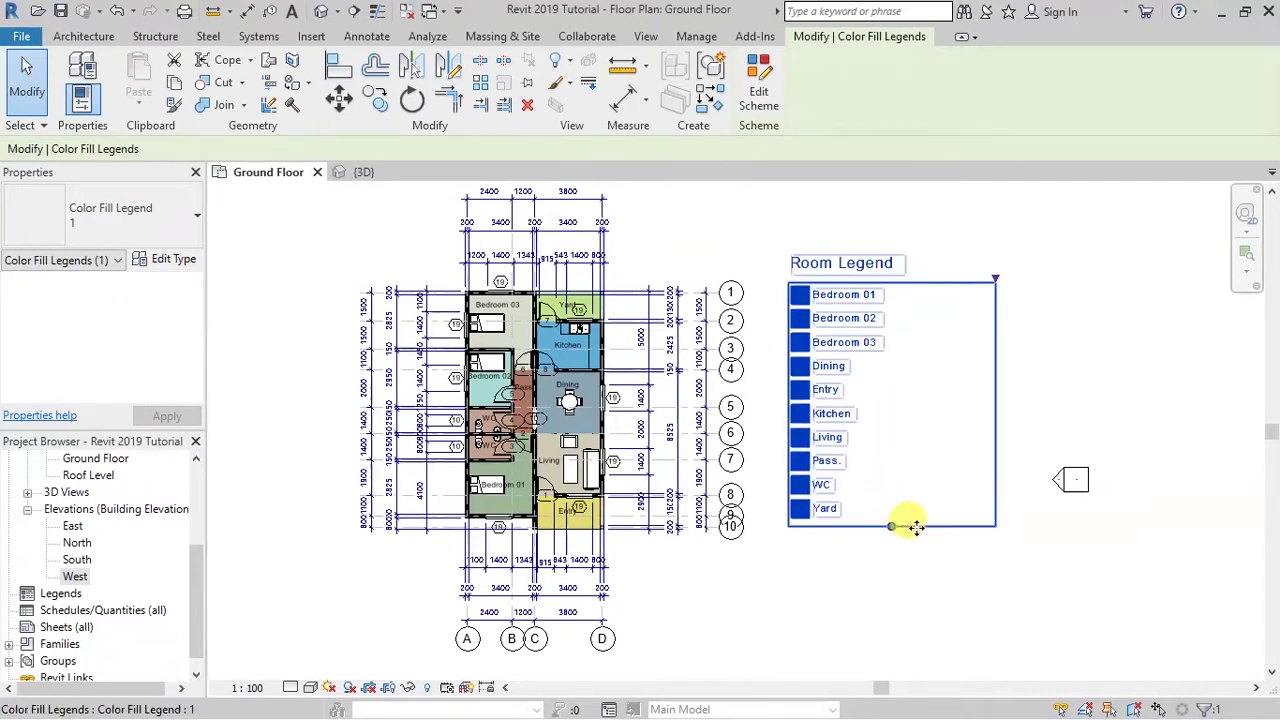
left_click_drag(919, 531, 980, 549)
left_click(1132, 571)
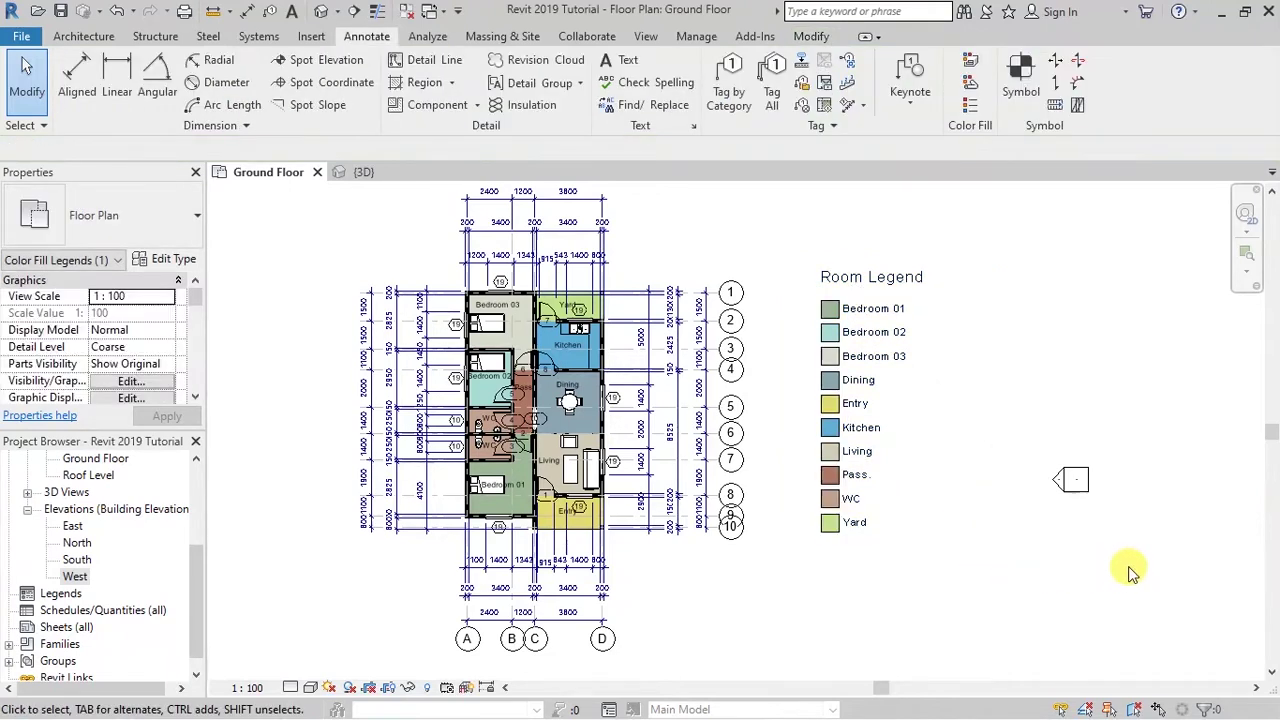
scroll(465, 310, "up", 1)
scroll(470, 340, "up", 2)
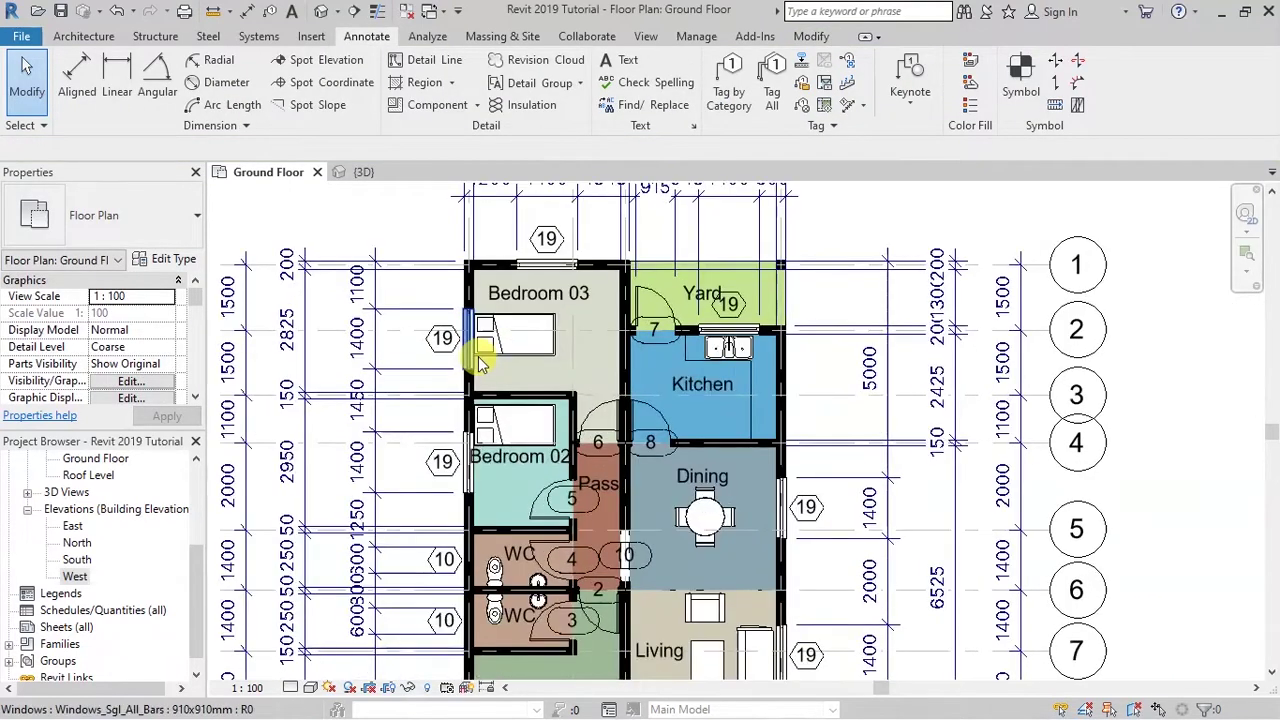
scroll(480, 352, "up", 2)
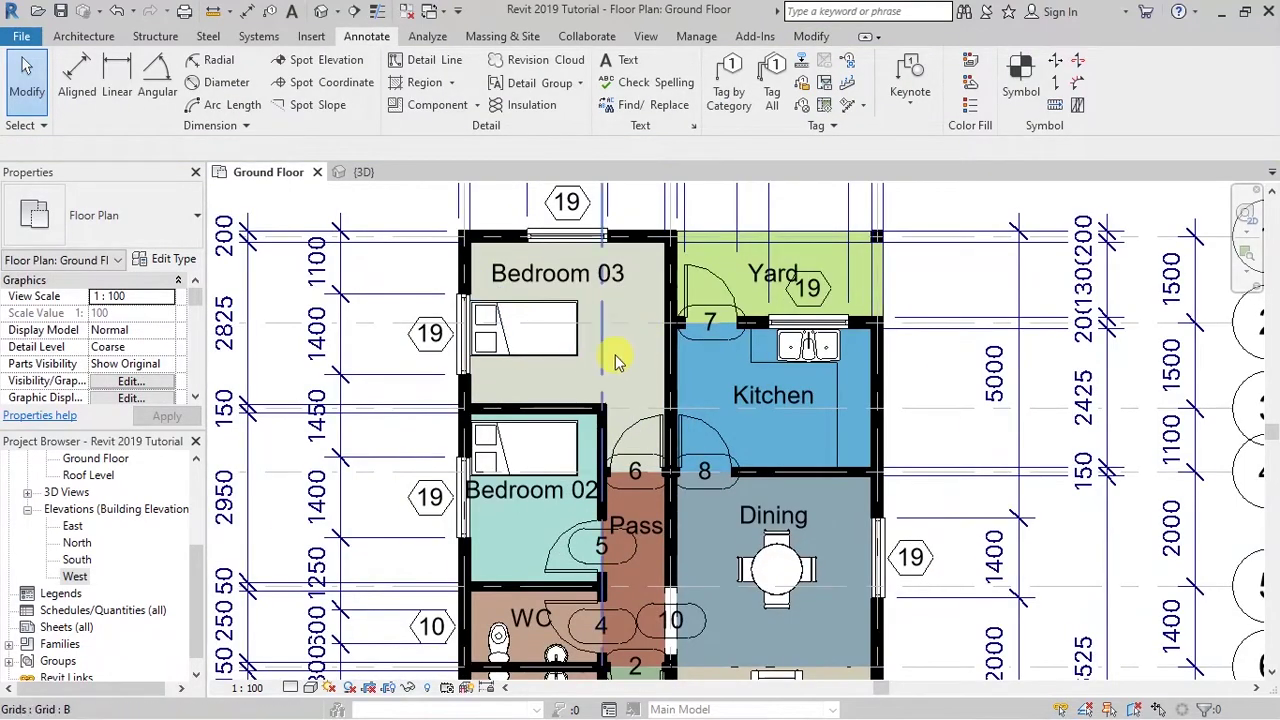
scroll(677, 370, "down", 2)
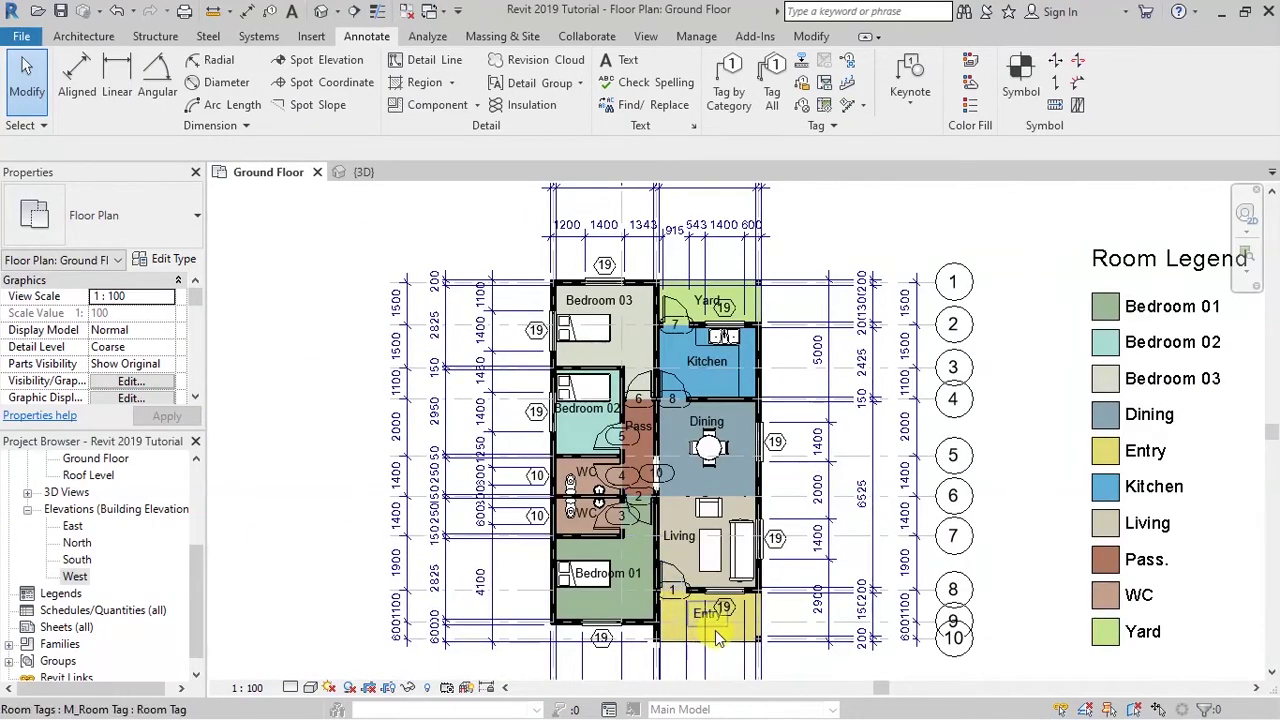
scroll(718, 629, "up", 2)
scroll(530, 590, "down", 3)
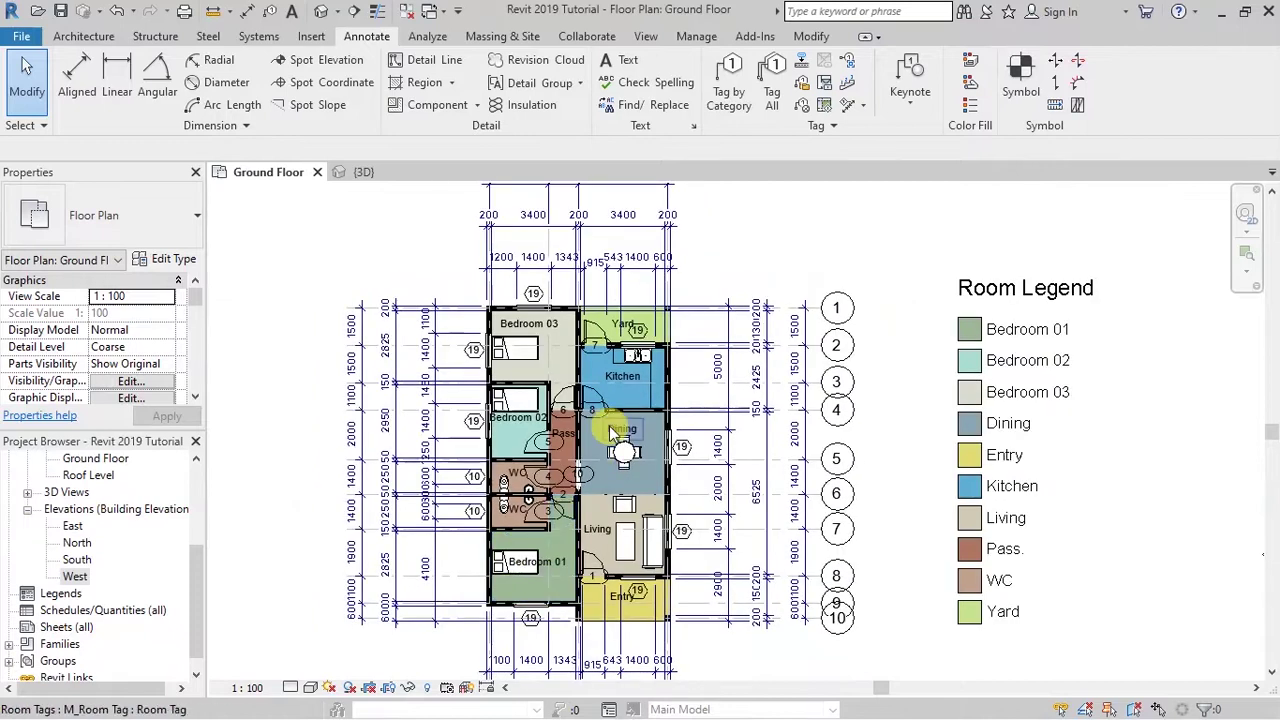
scroll(520, 332, "up", 2)
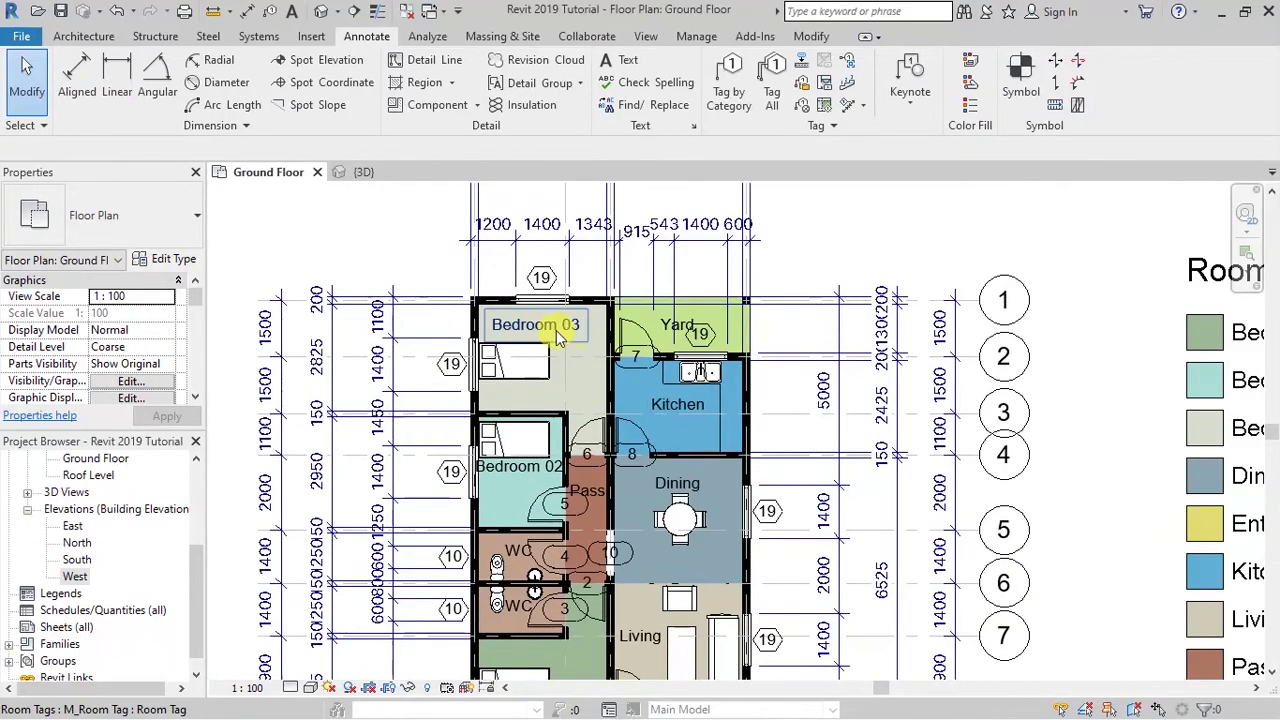
- Delete the Bedroom 03, Yard, Kitchen, Bedroom 02 and Dining room tags
left_click(525, 318)
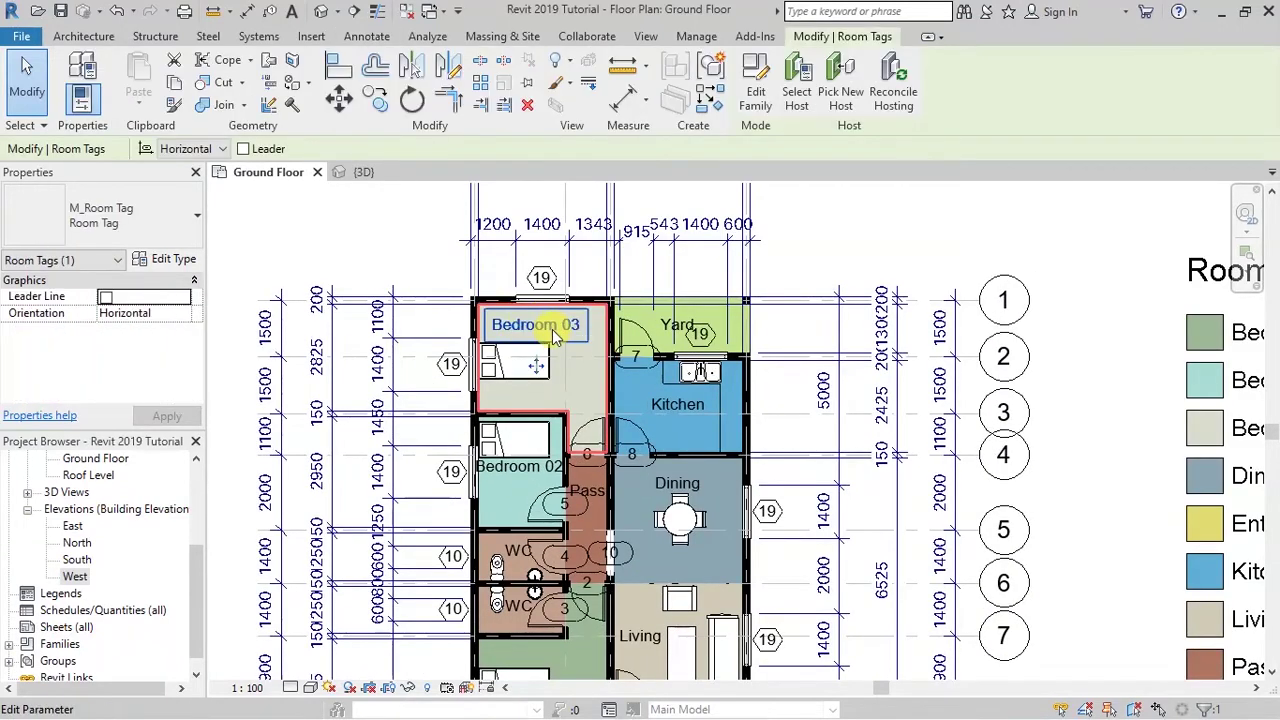
key("Delete")
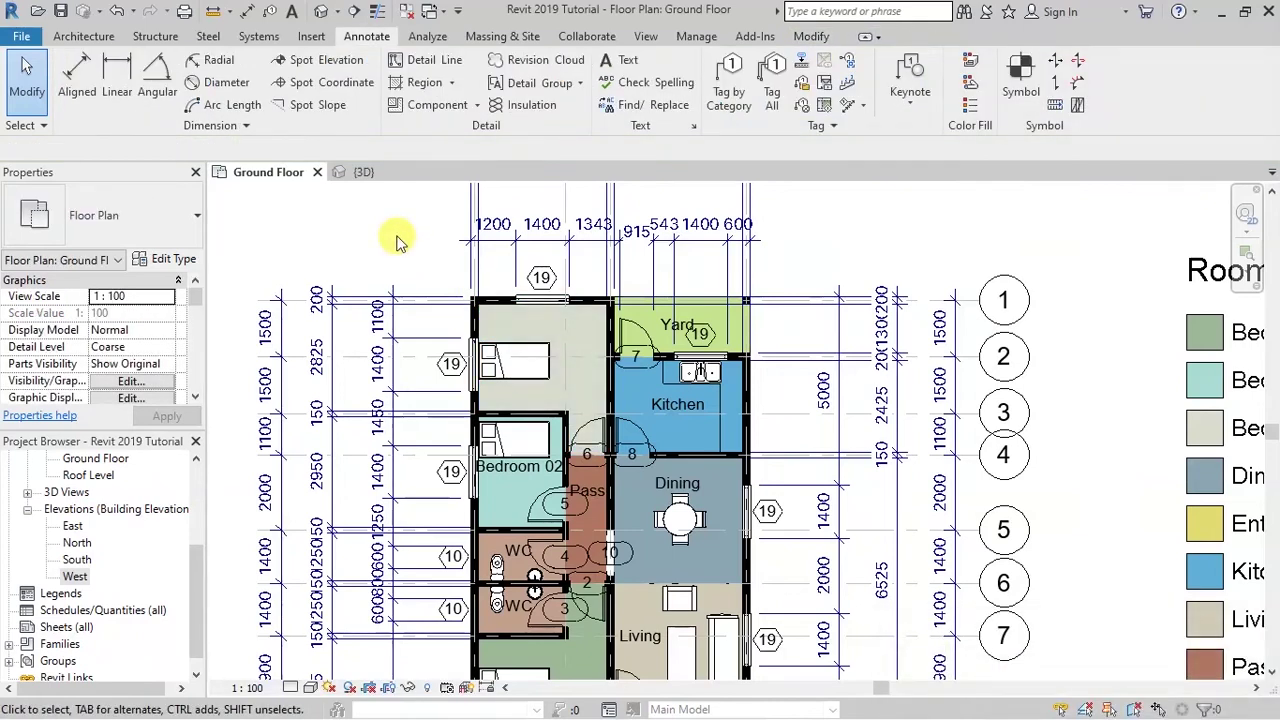
scroll(348, 190, "down", 1)
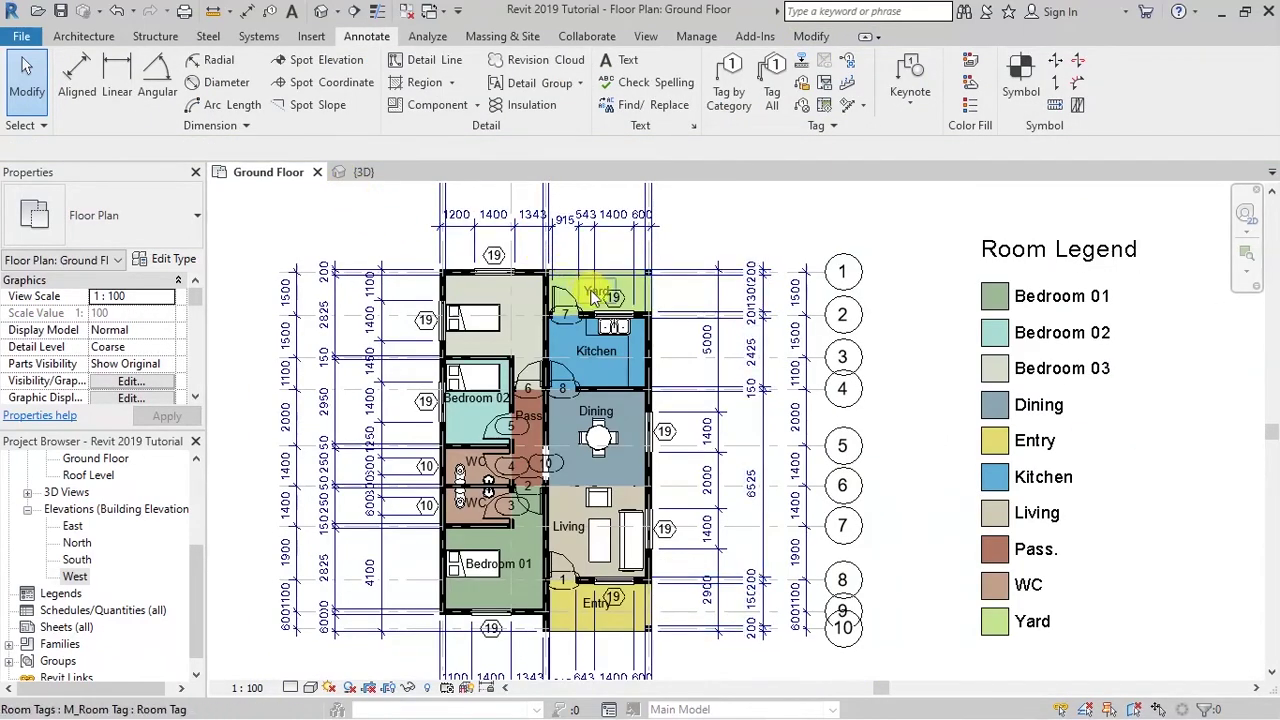
scroll(585, 298, "up", 2)
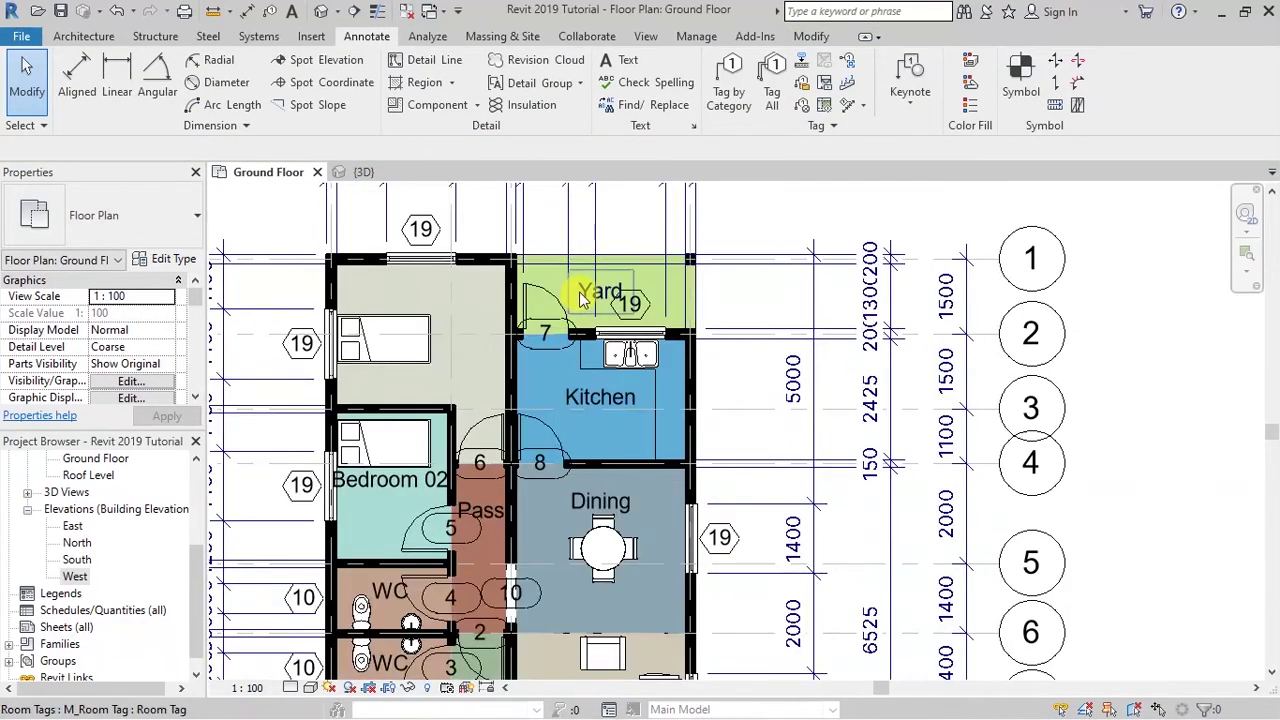
left_click(588, 295)
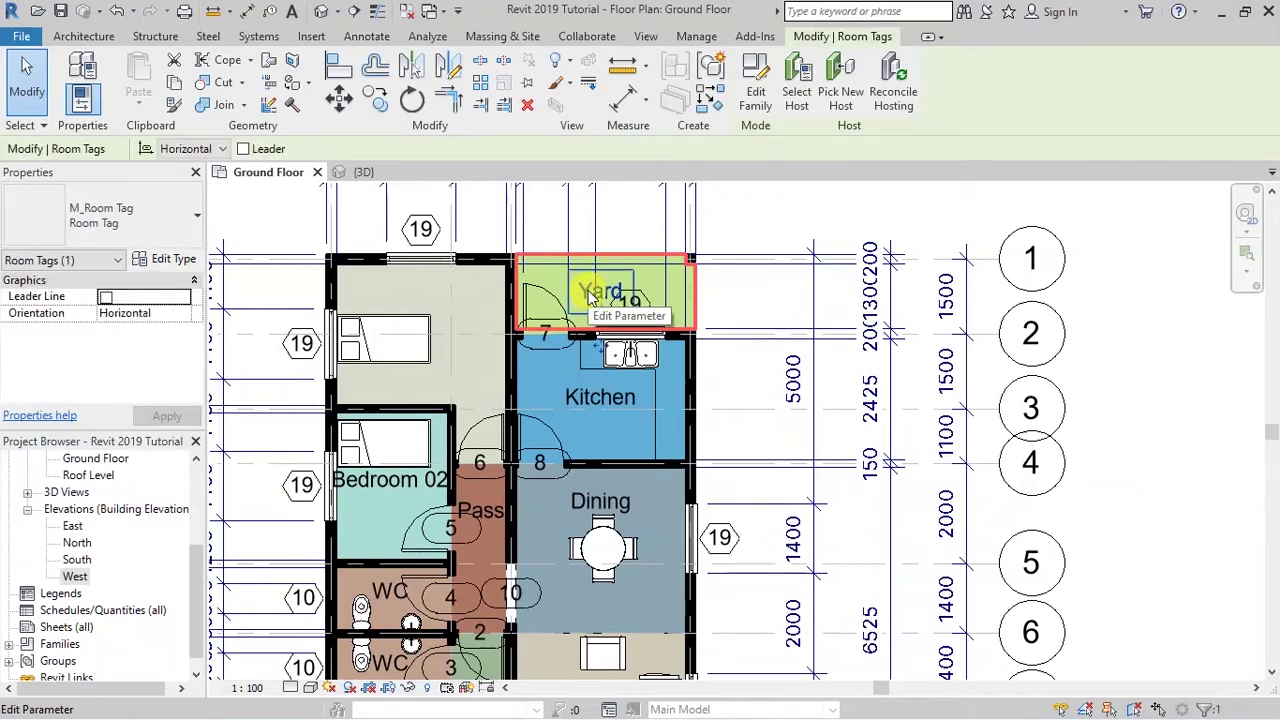
key("Delete")
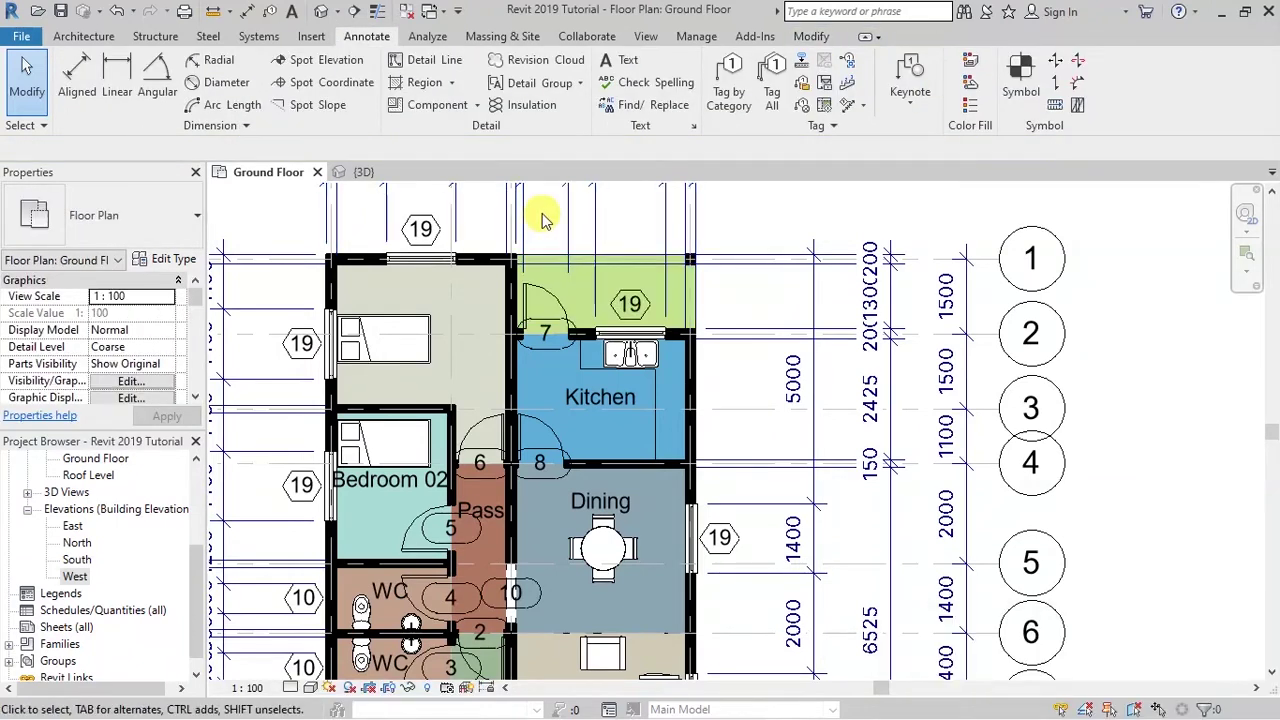
scroll(540, 220, "down", 1)
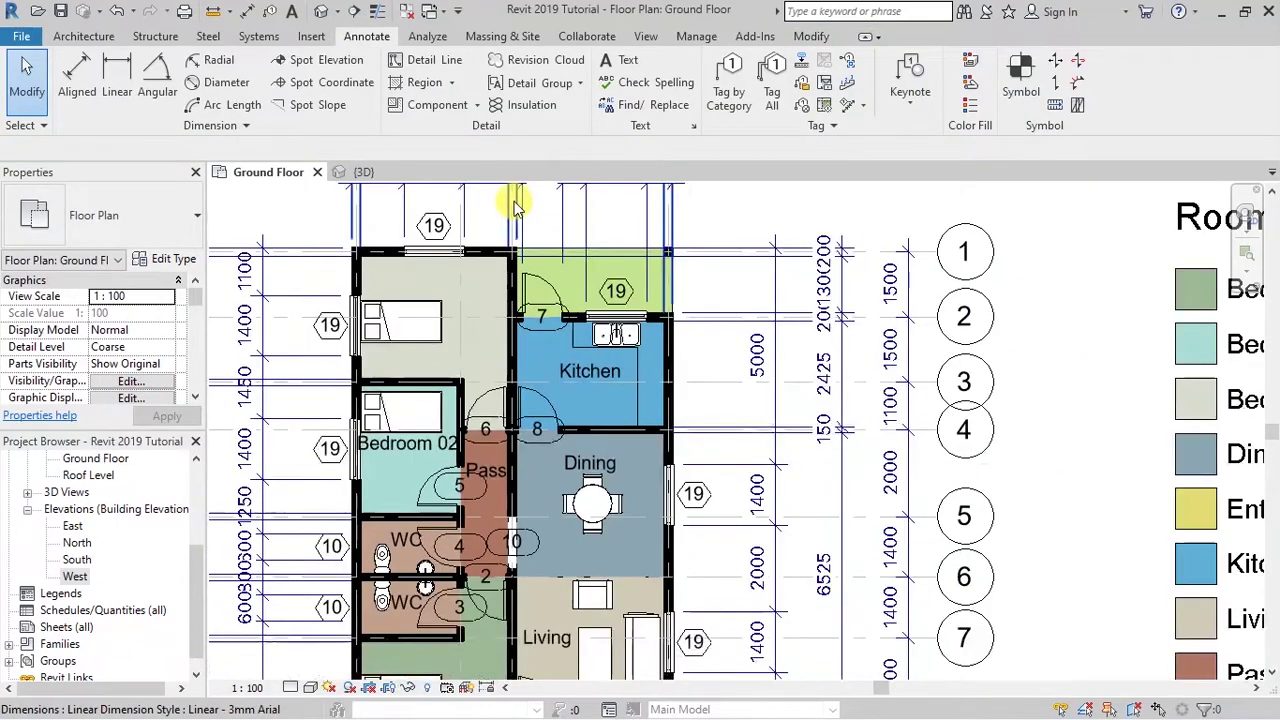
left_click(588, 373)
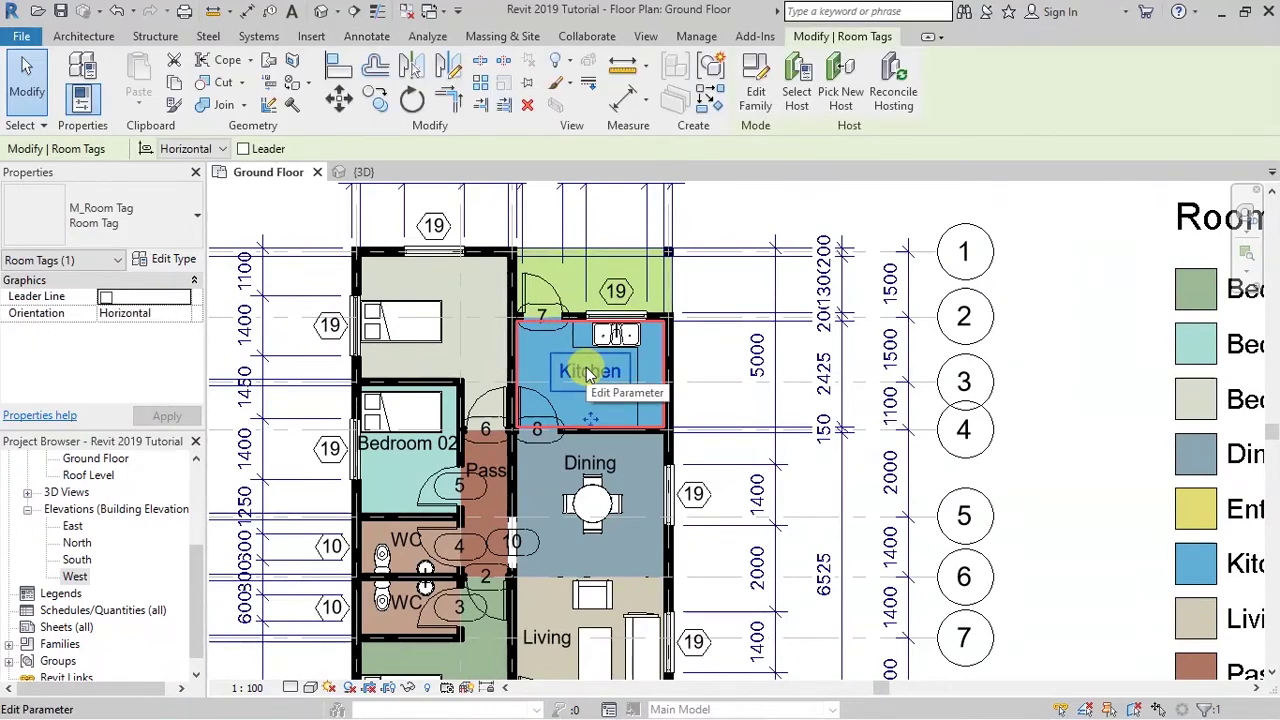
key("Delete")
left_click(422, 447)
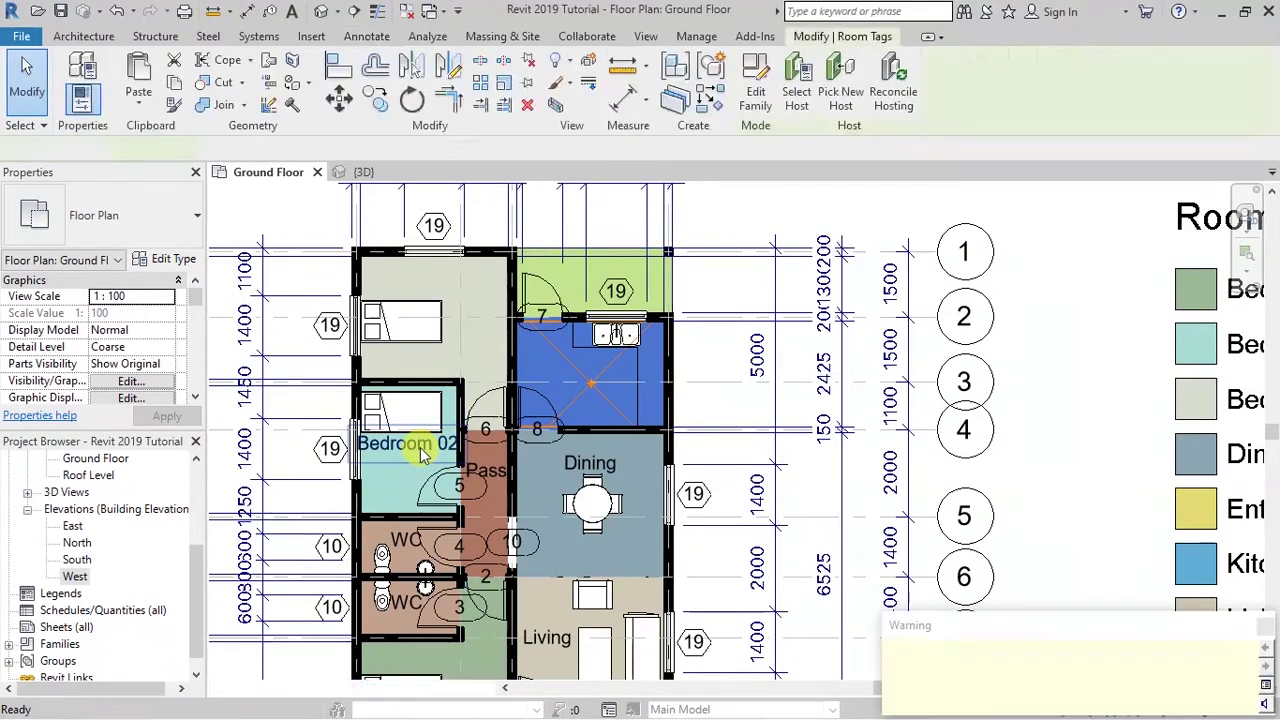
key("Delete")
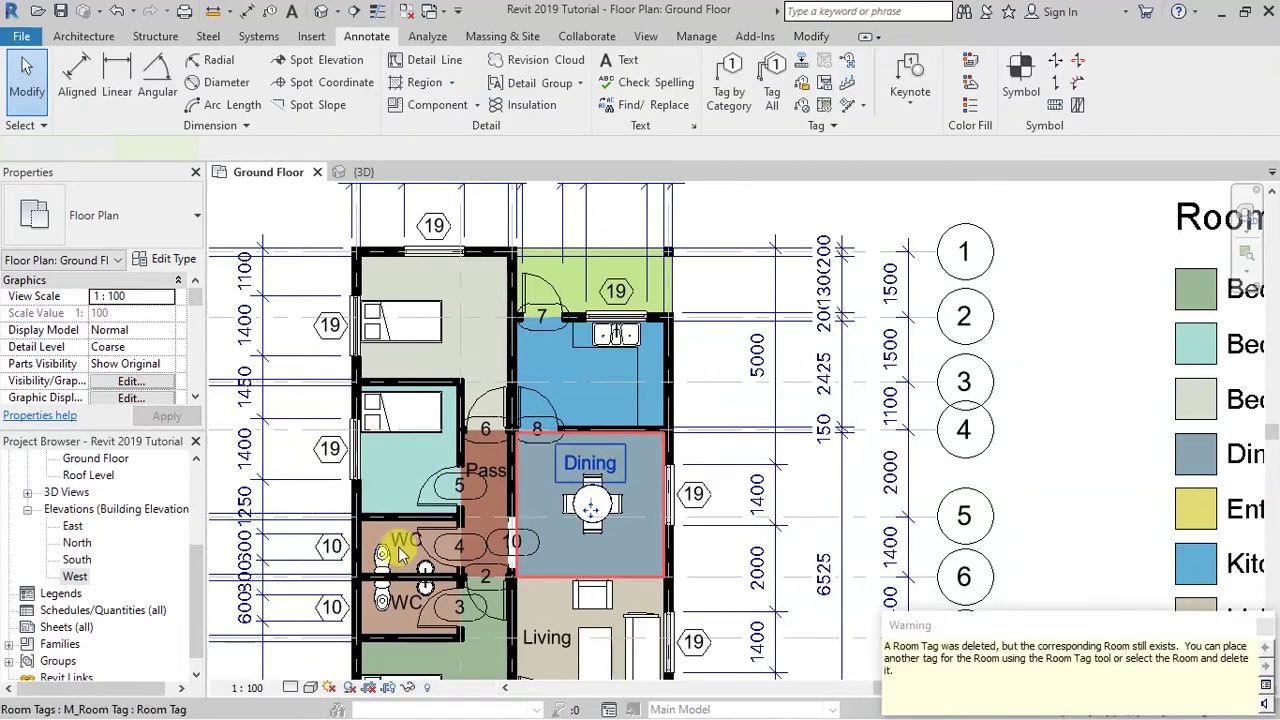
key("Delete")
- Delete the two WC tags and the Pass., Living, Bedroom 01 and Entry tags
left_click(410, 538)
key("Delete")
left_click(490, 472)
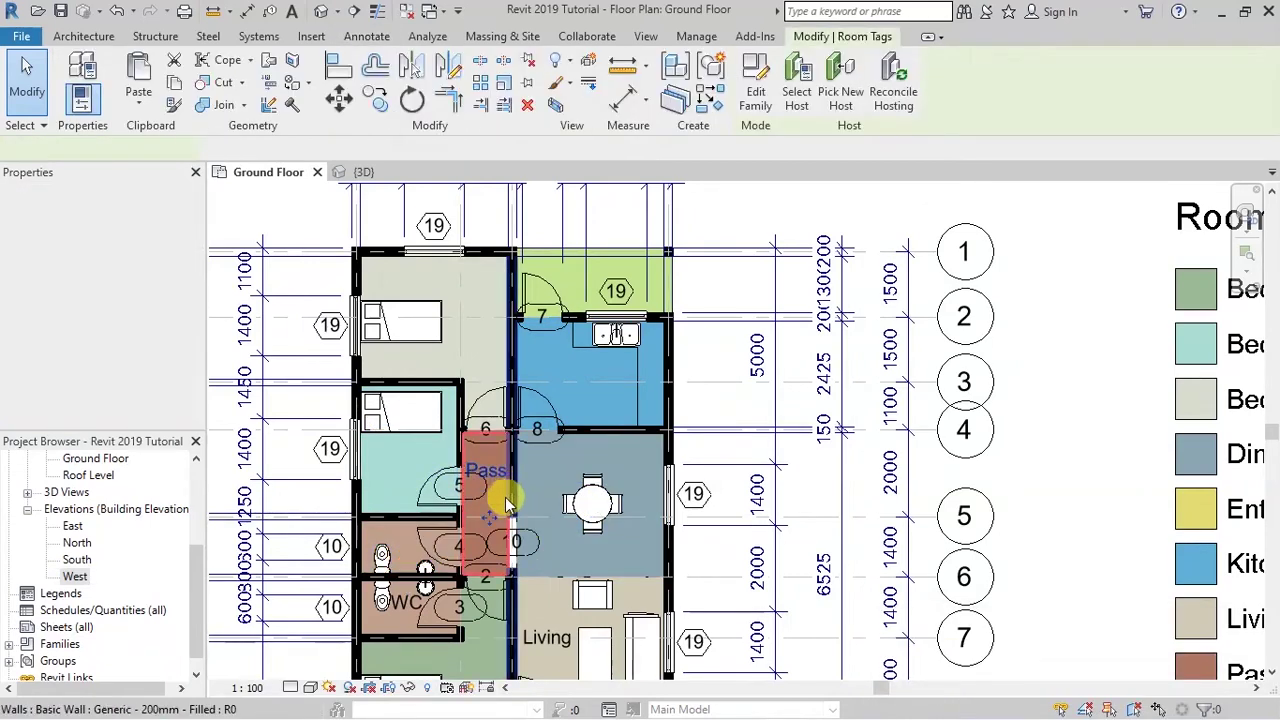
key("Delete")
left_click(405, 602)
key("Delete")
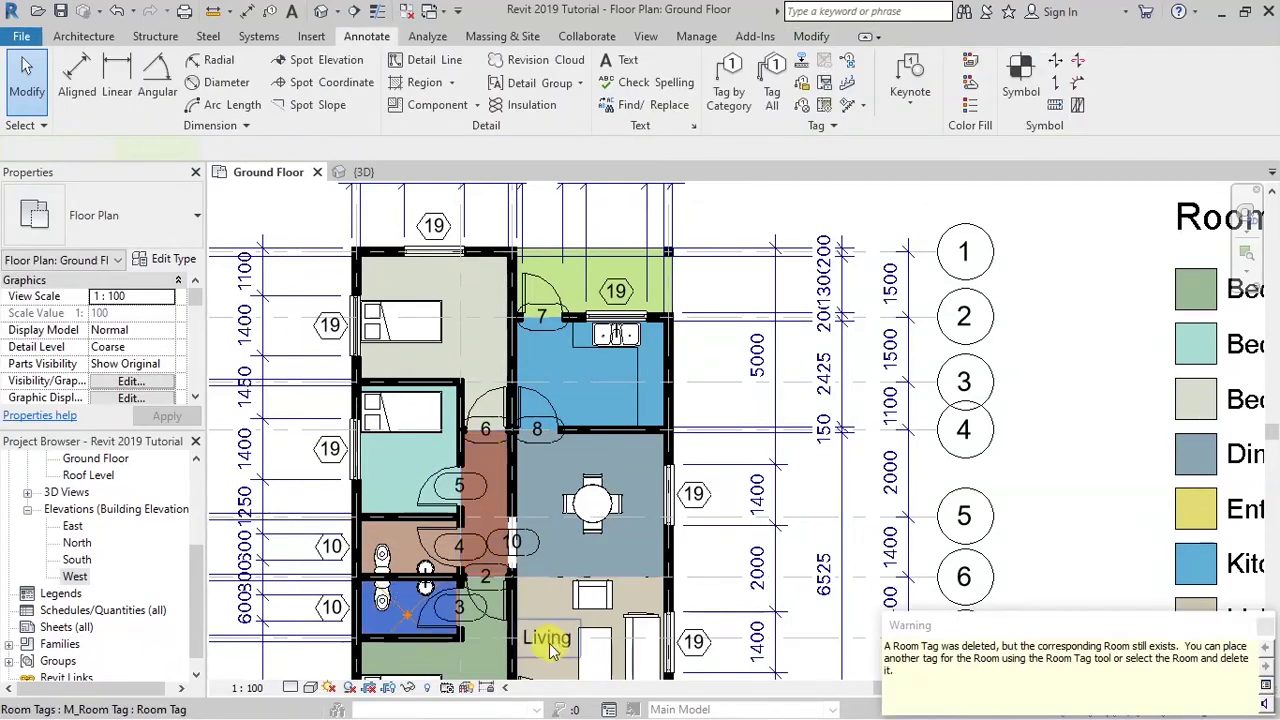
left_click(545, 636)
key("Delete")
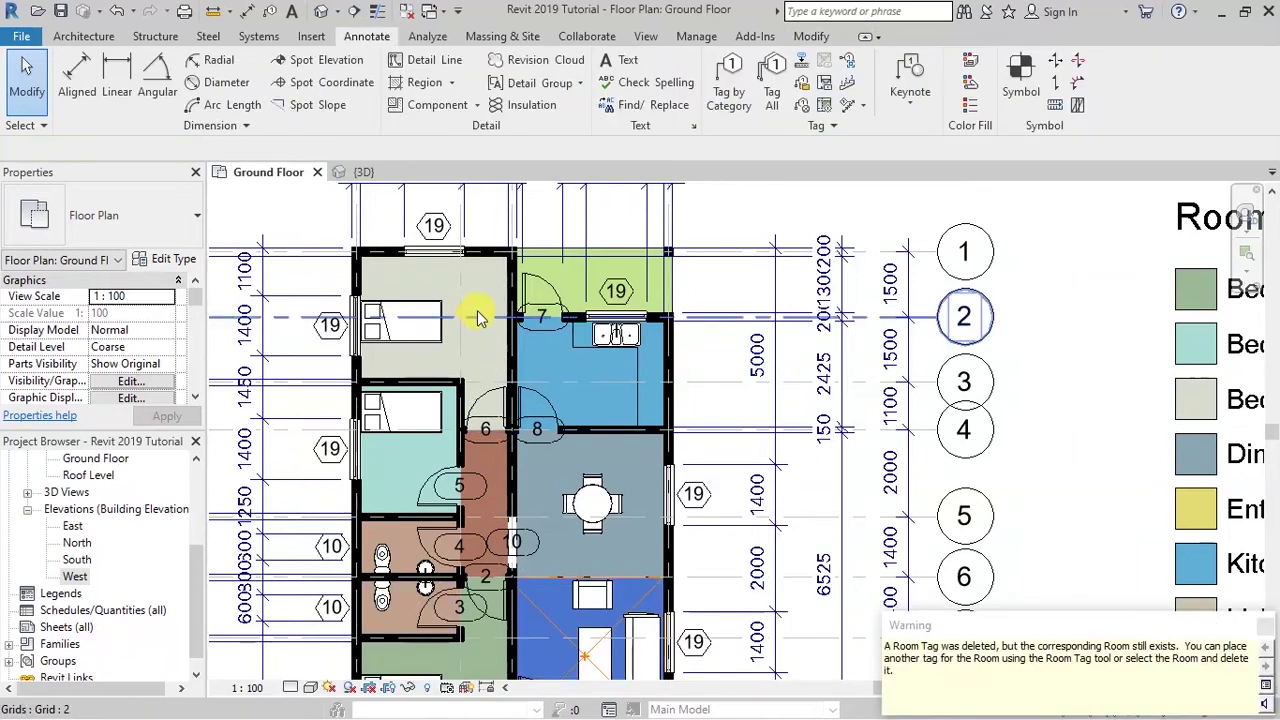
scroll(480, 315, "down", 2)
scroll(474, 583, "up", 2)
scroll(474, 583, "up", 2)
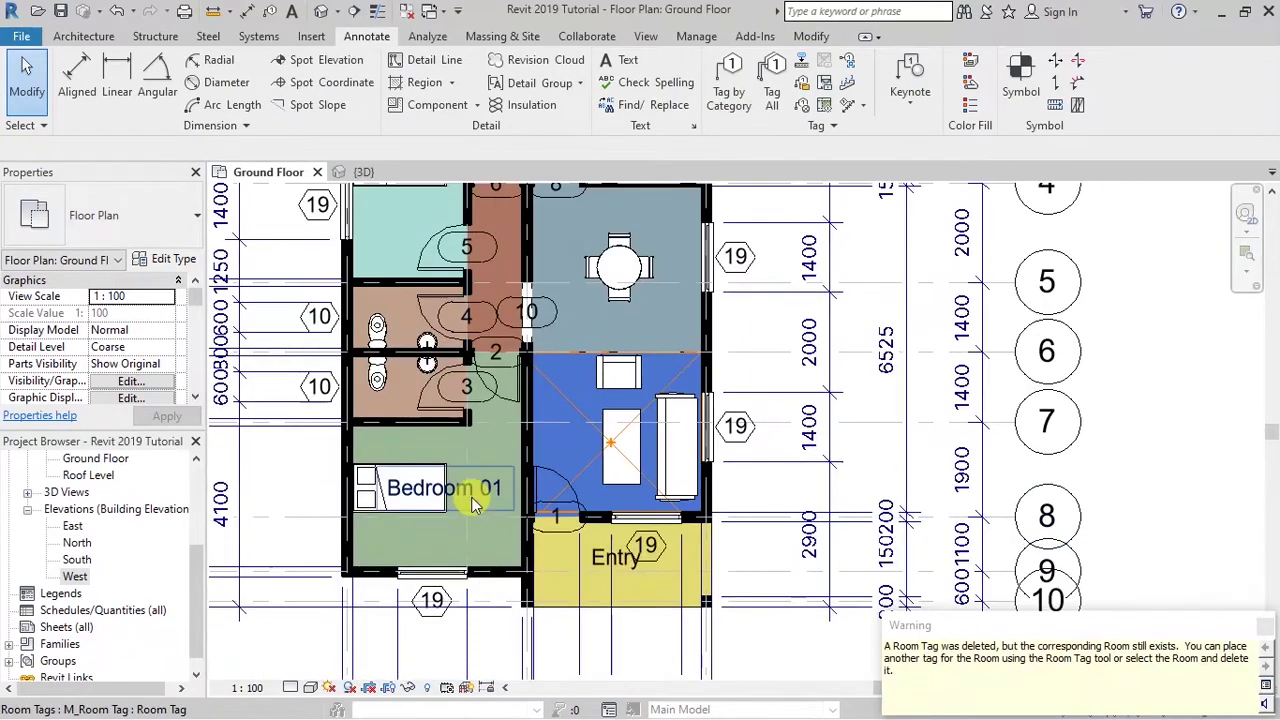
left_click(447, 490)
key("Delete")
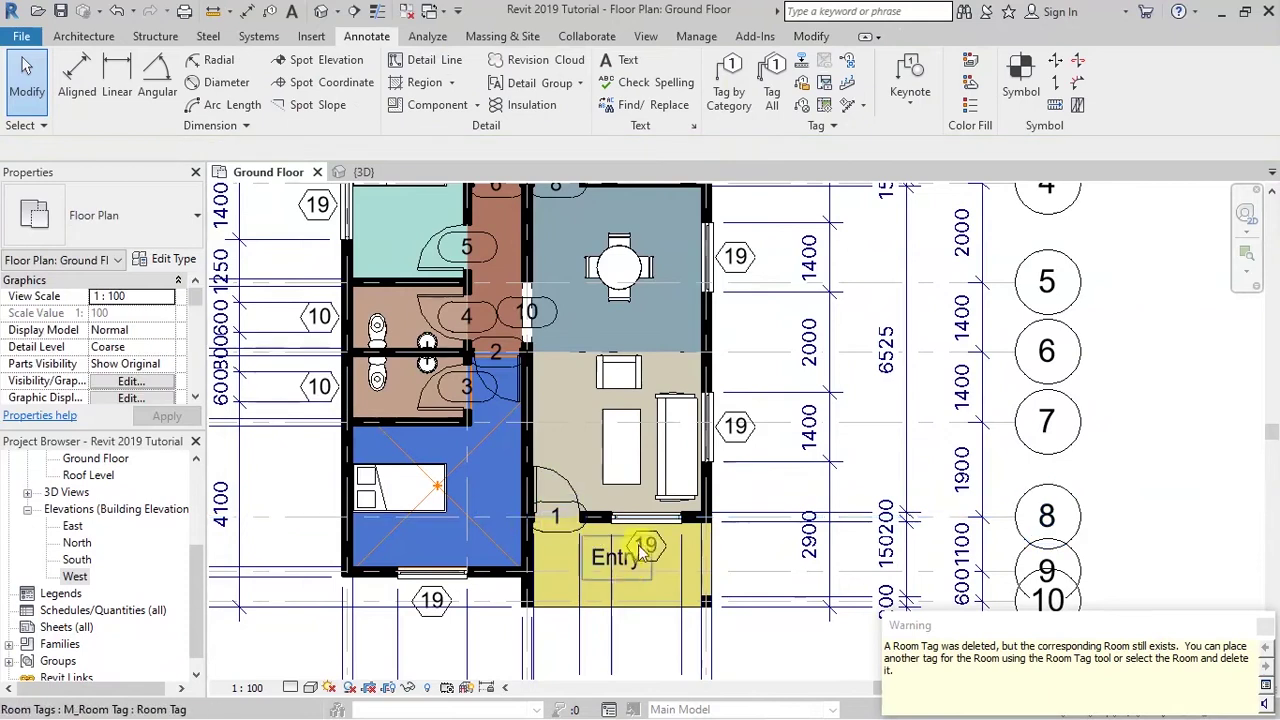
left_click(620, 566)
key("Delete")
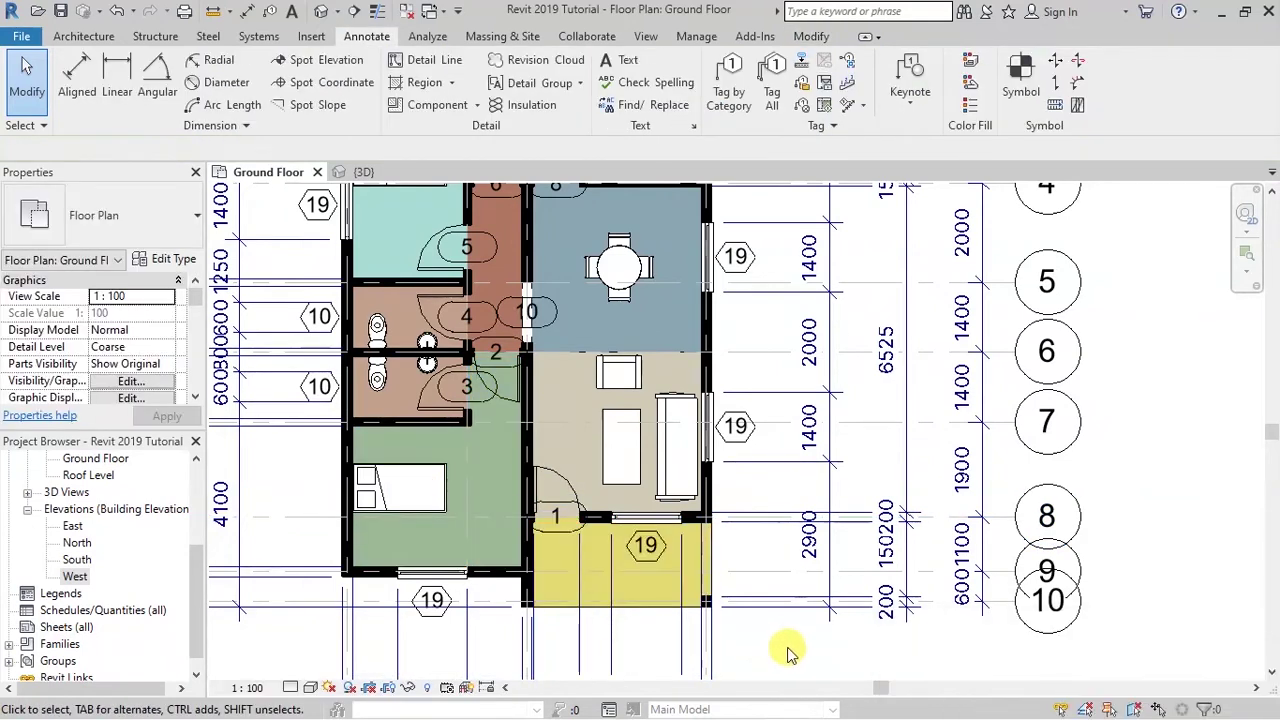
scroll(690, 620, "down", 3)
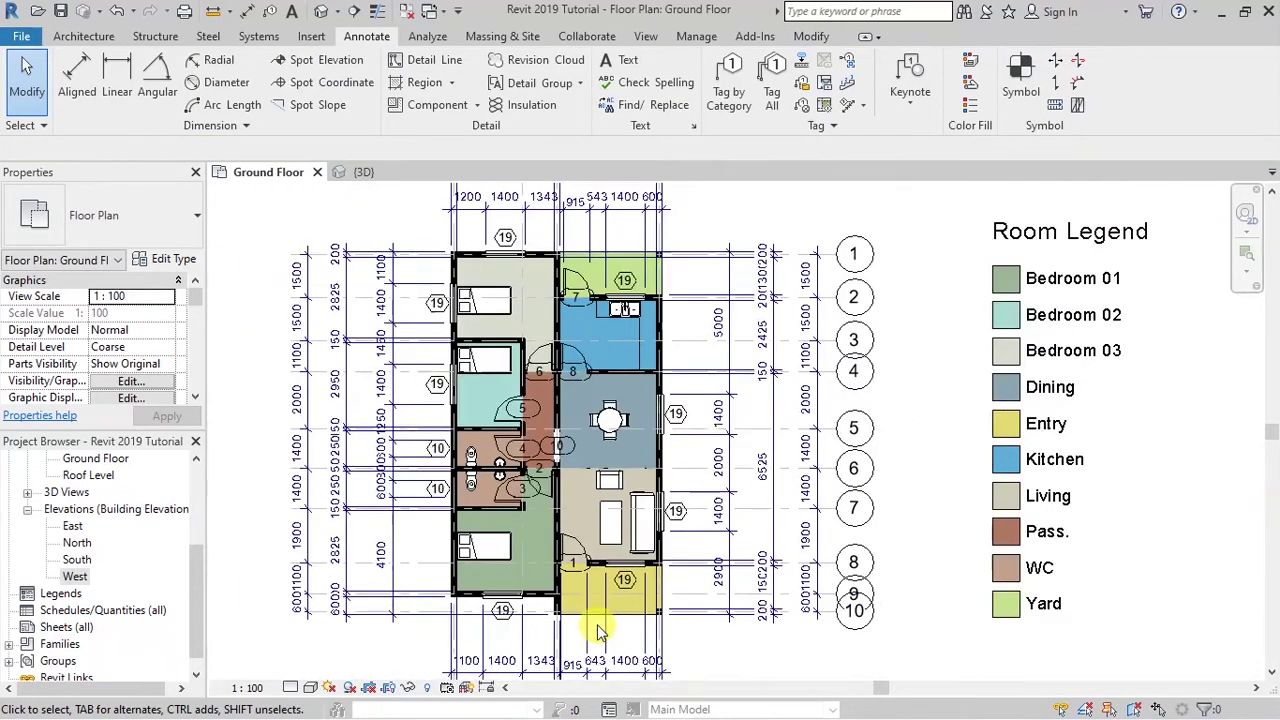
scroll(743, 400, "up", 1)
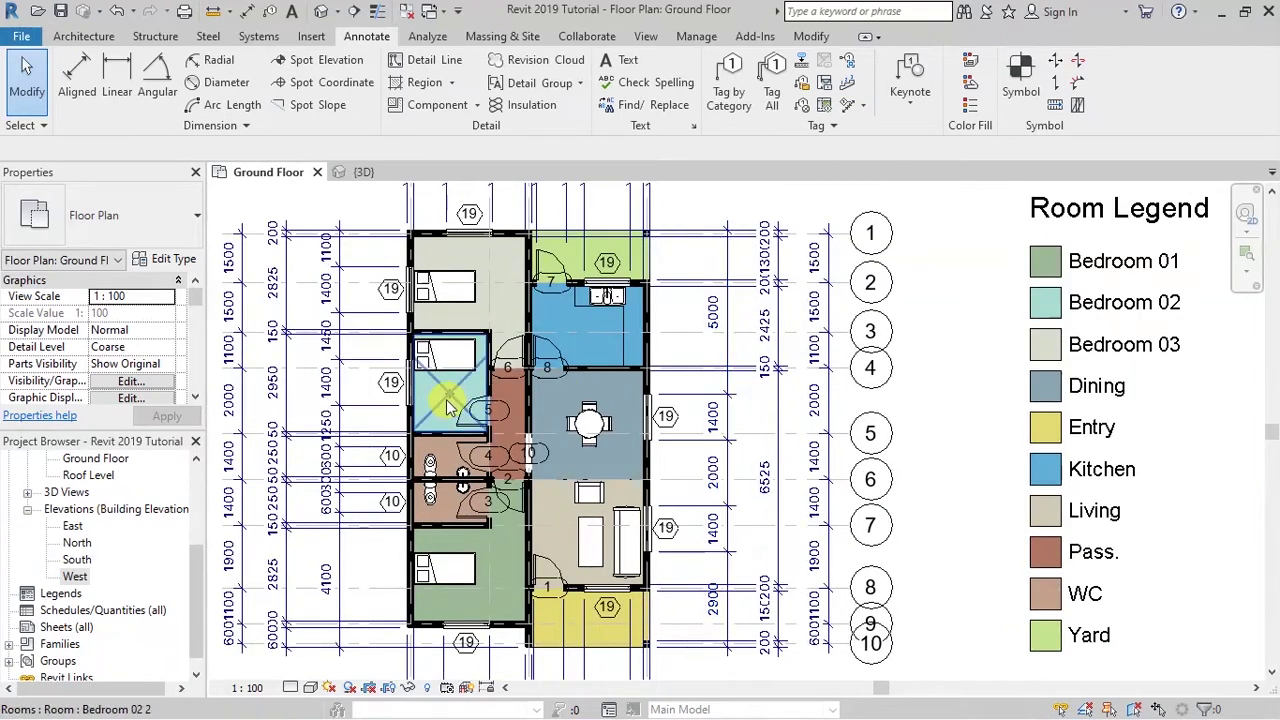
scroll(597, 338, "down", 1)
scroll(630, 328, "up", 1)
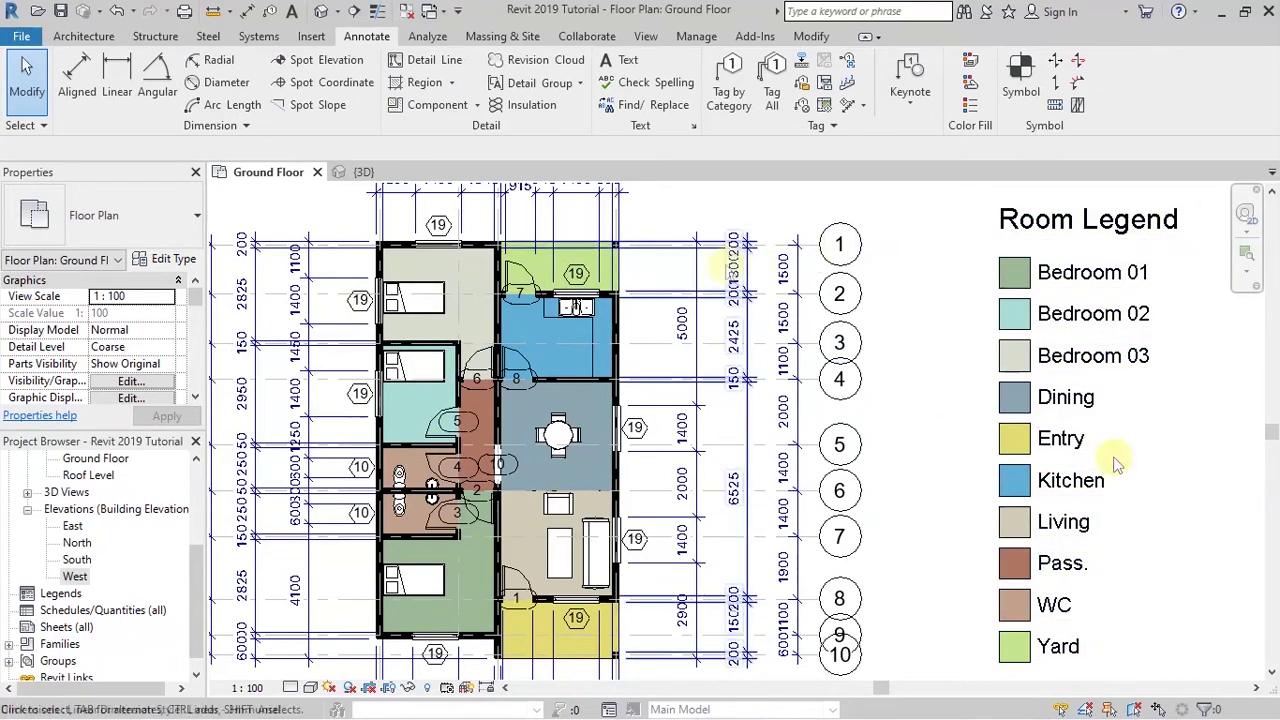
- Select the Room Legend and open its colour scheme for editing
left_click(1068, 233)
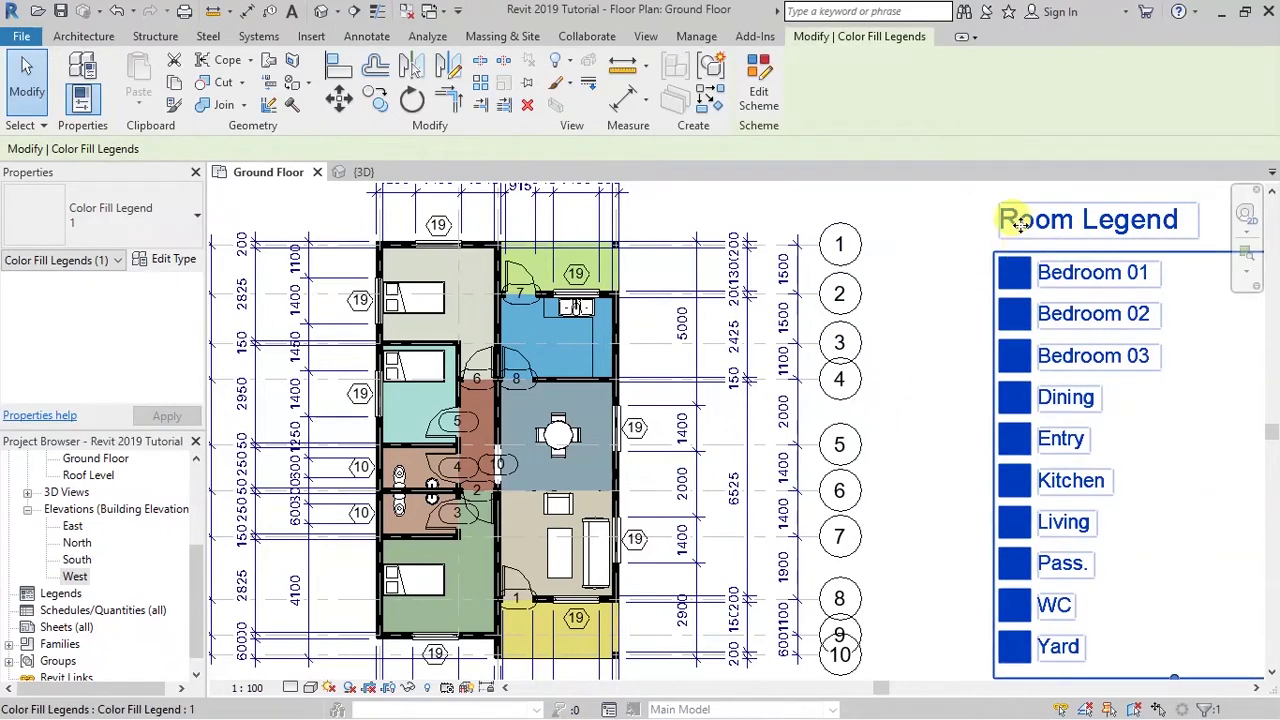
key("Escape")
left_click(1004, 235)
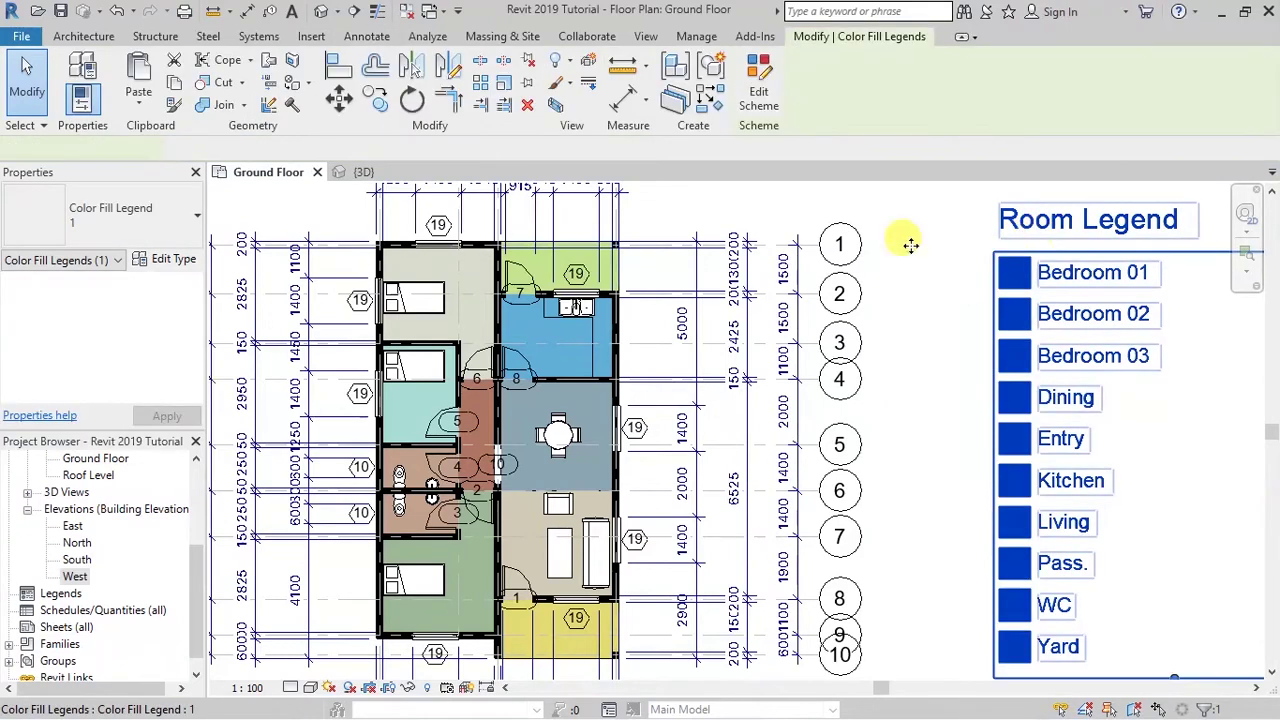
left_click(757, 82)
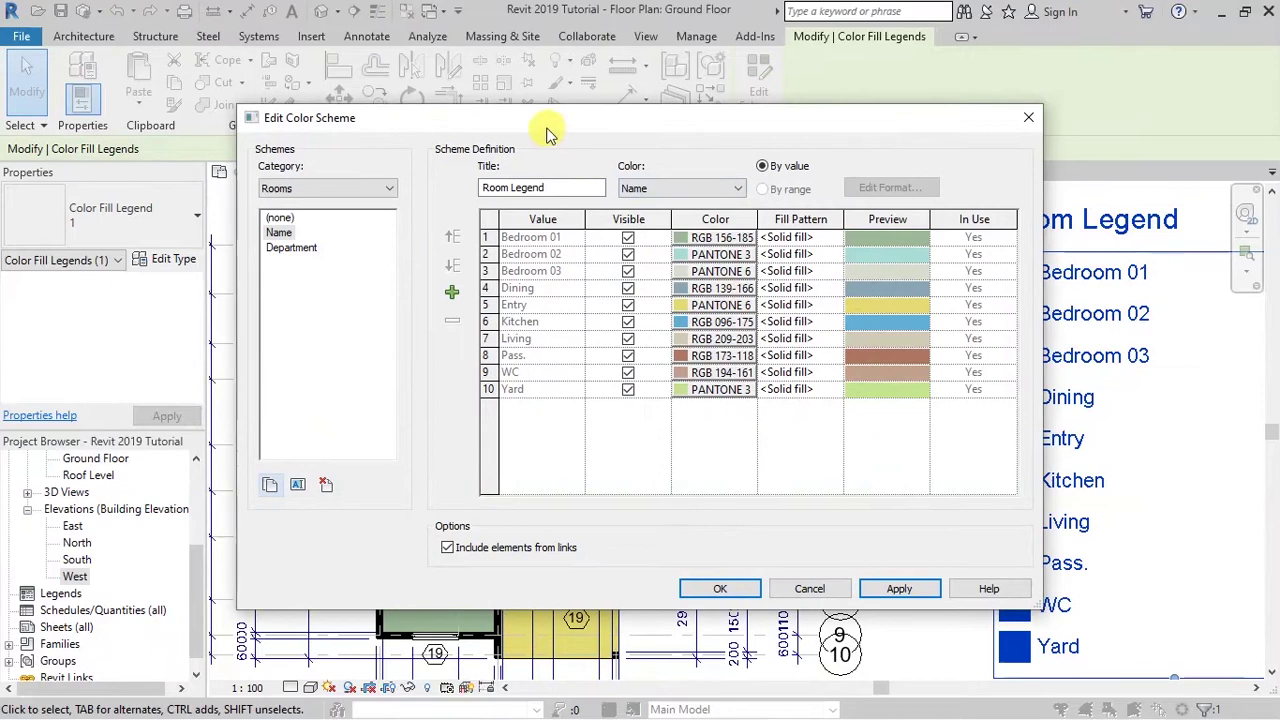
- Change the WC colour from RGB 194-161-141 to mid-grey RGB 128-128-128
left_click_drag(548, 133, 540, 183)
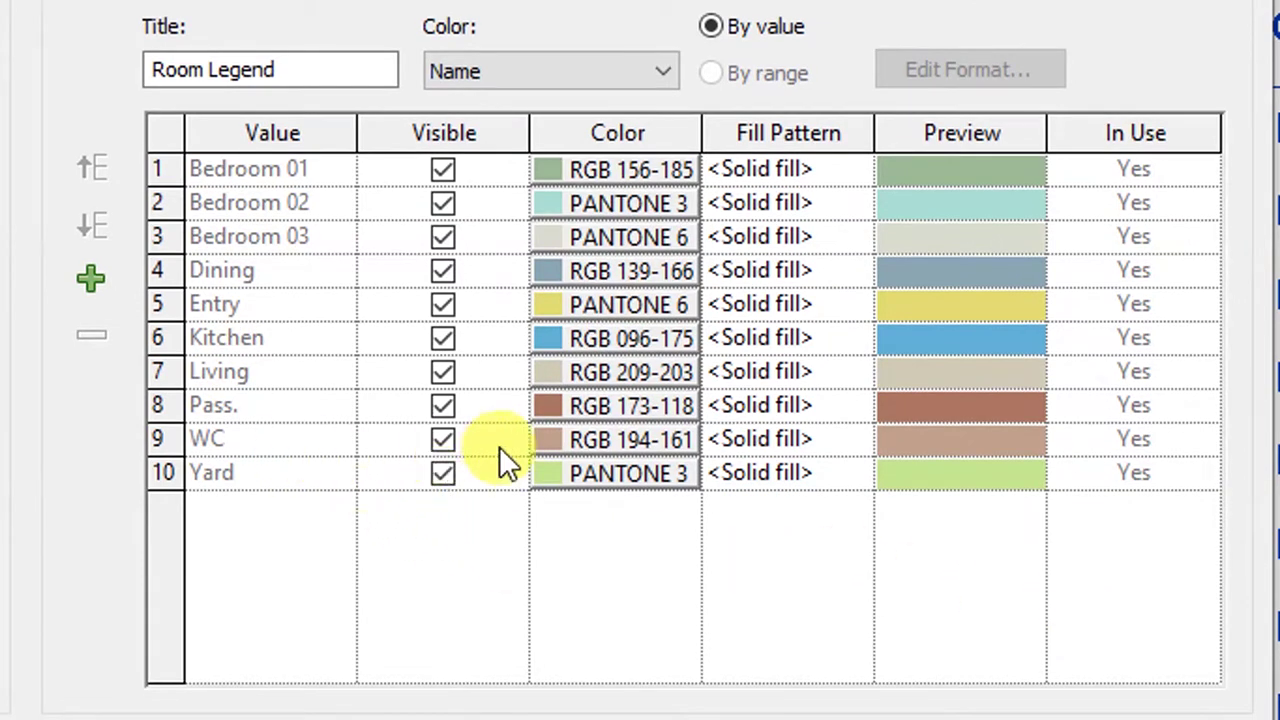
left_click(590, 440)
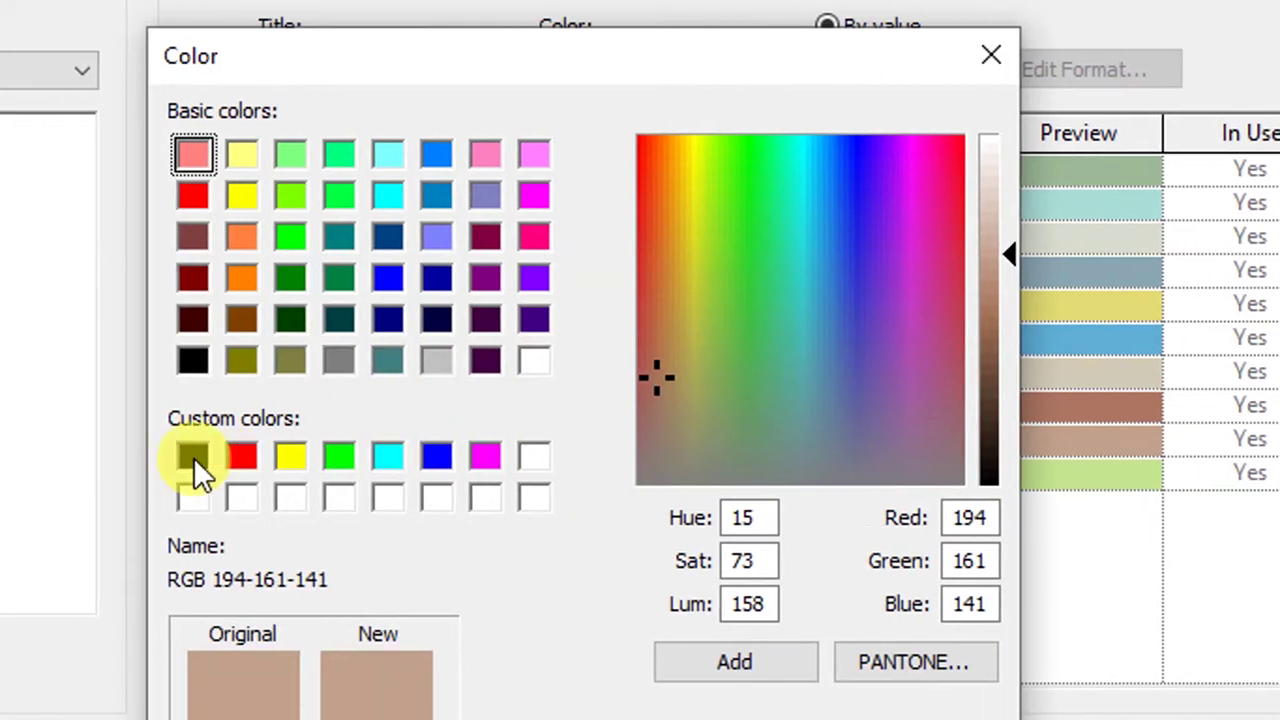
left_click(78, 456)
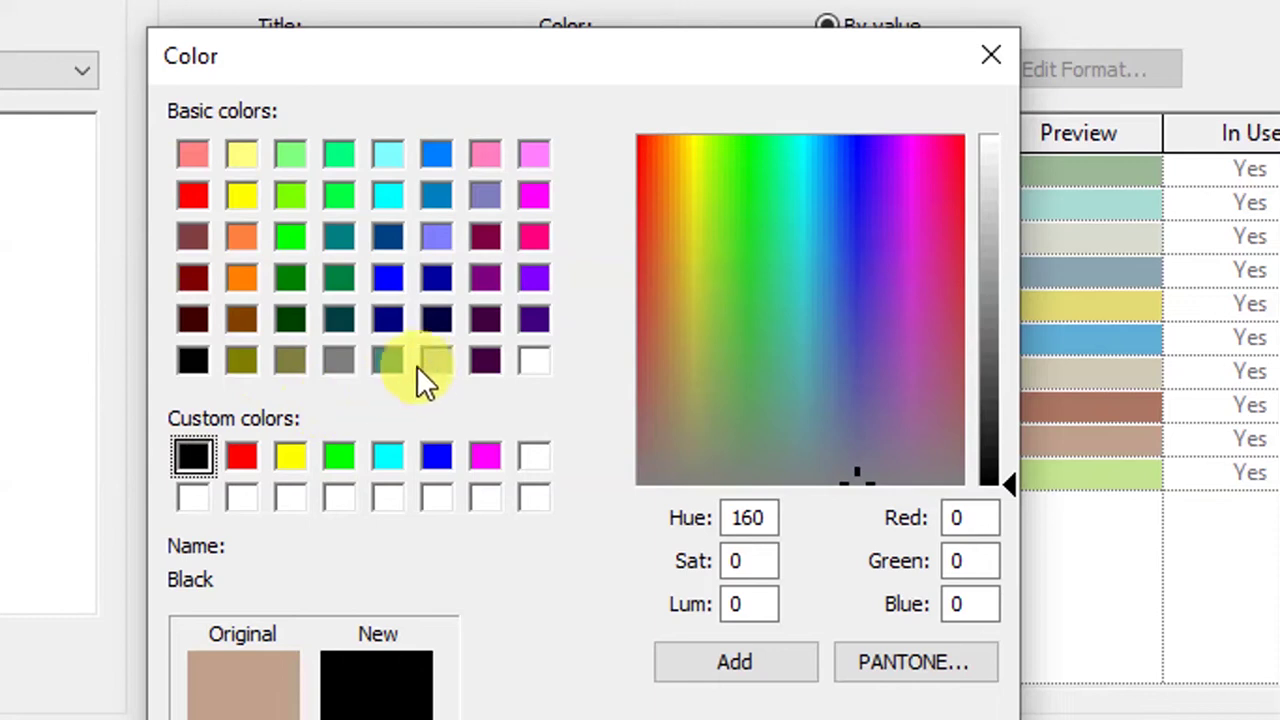
left_click(345, 362)
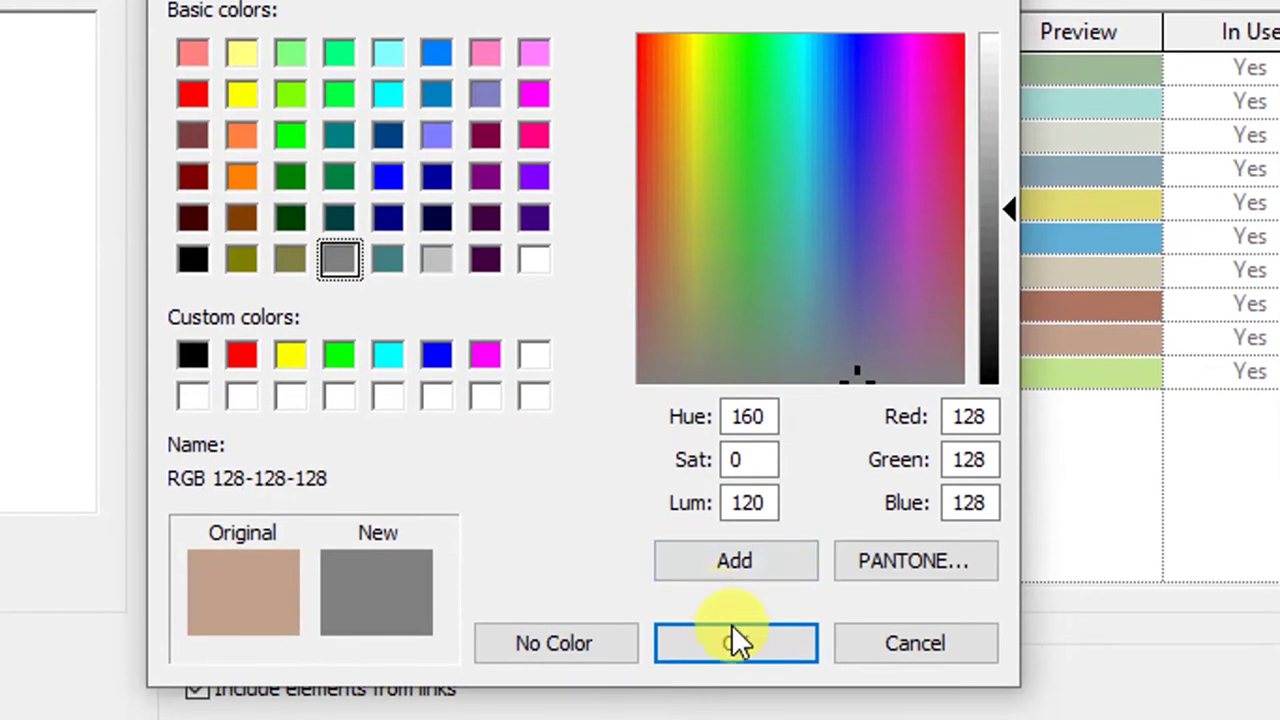
left_click(738, 641)
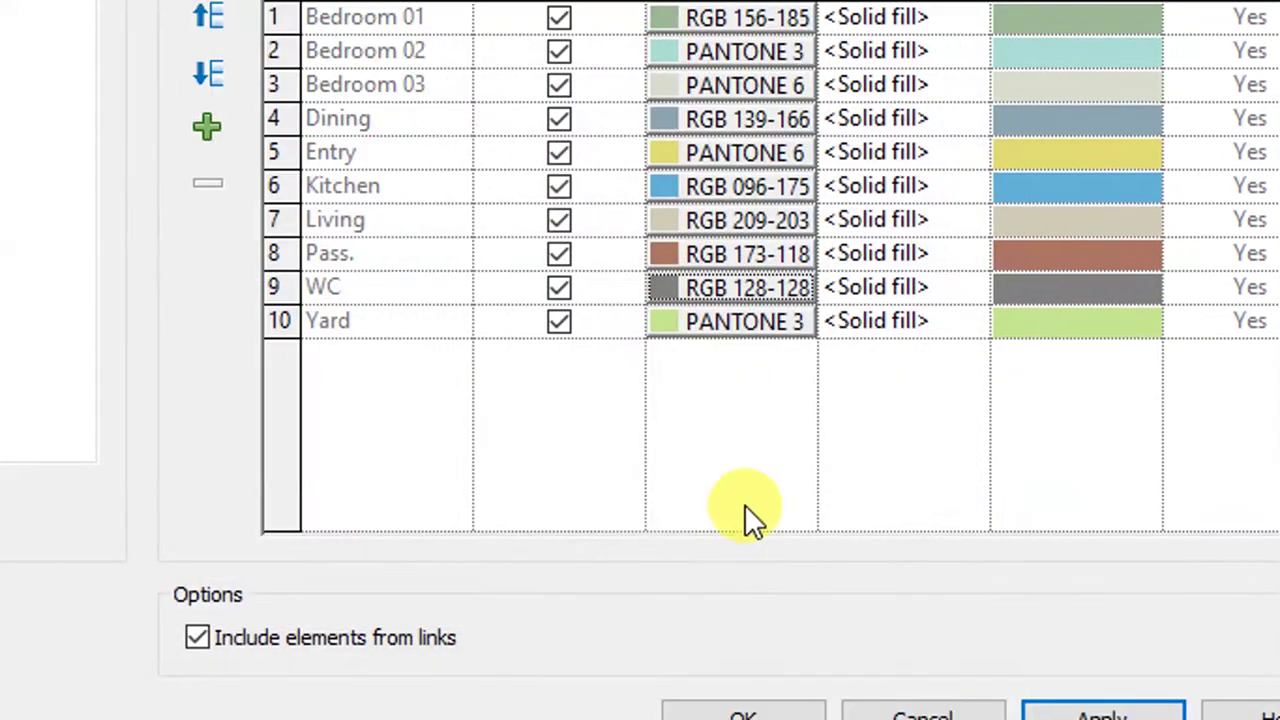
- Set the WC fill pattern to Crosshatch and apply the change
left_click(857, 287)
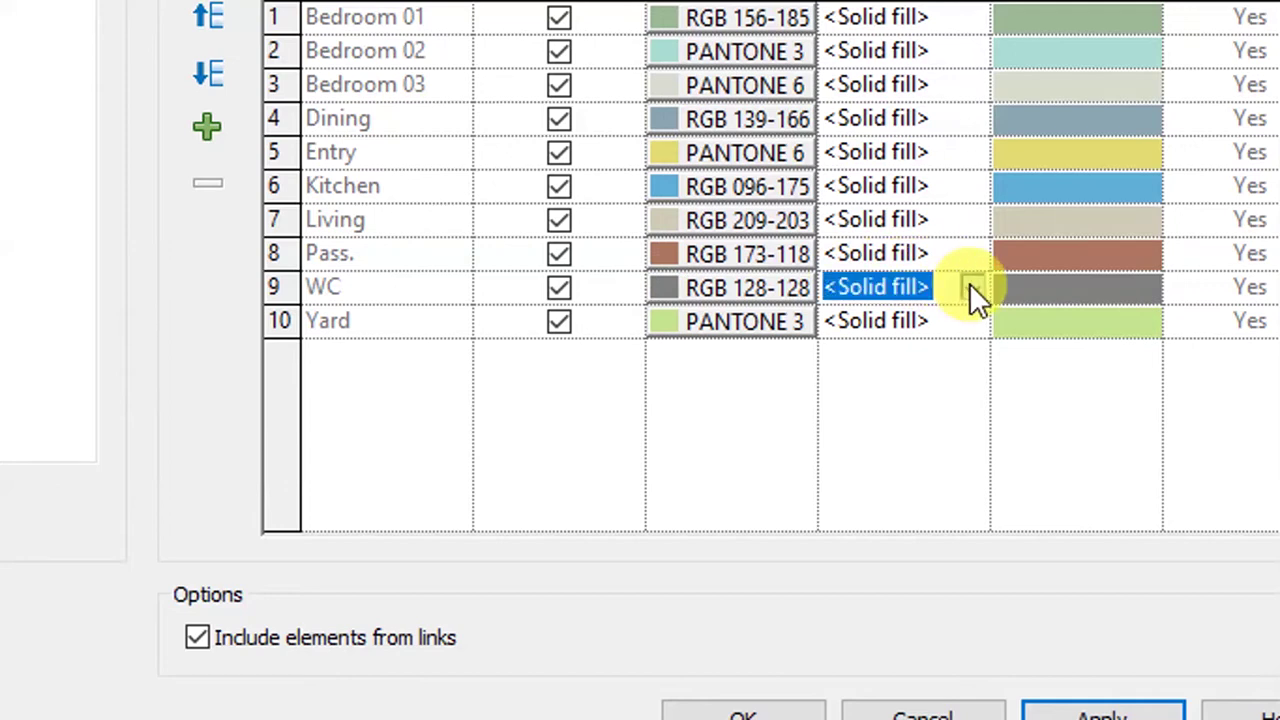
left_click(972, 289)
left_click(1116, 474)
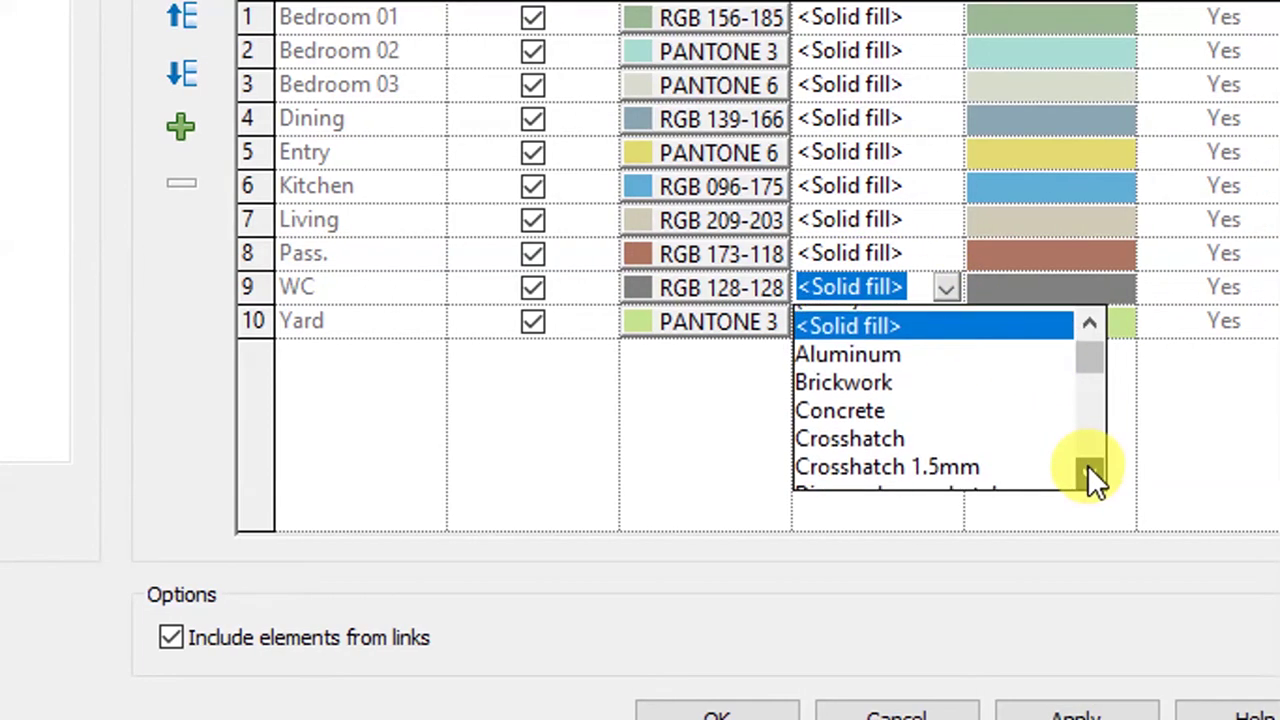
left_click(1116, 474)
left_click(1116, 474)
left_click(1090, 470)
scroll(1086, 400, "down", 2)
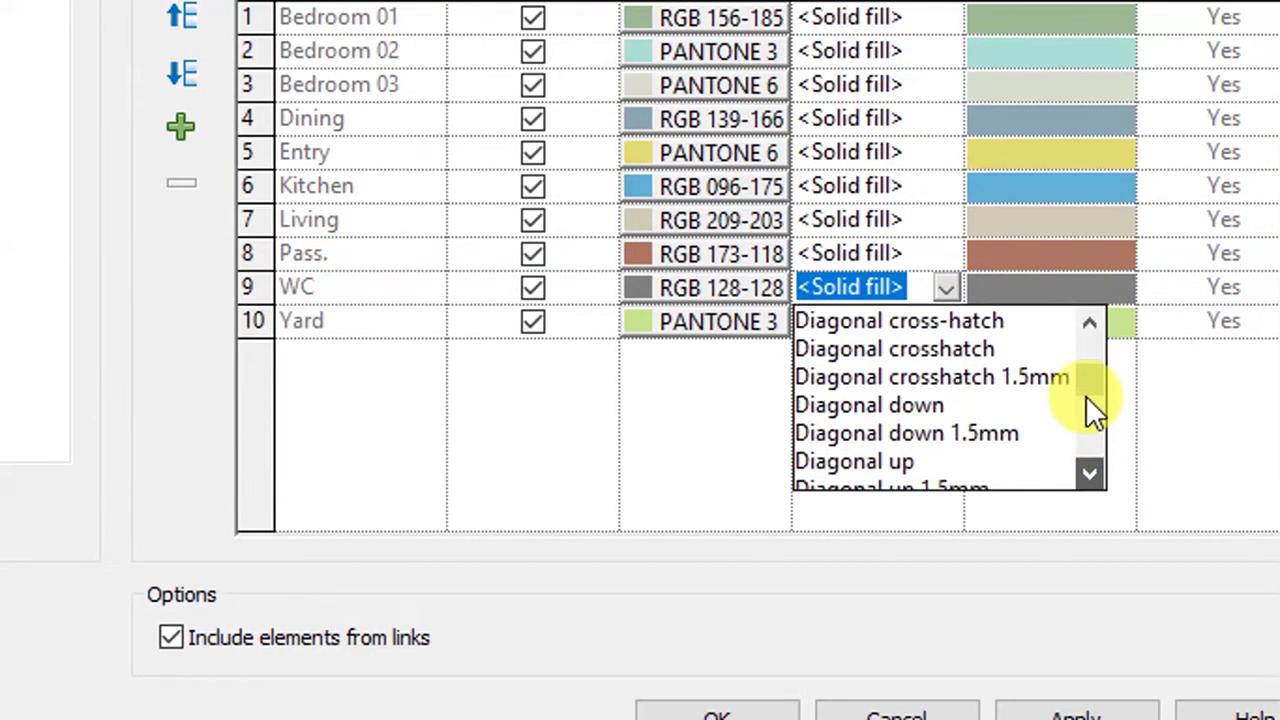
left_click(1090, 328)
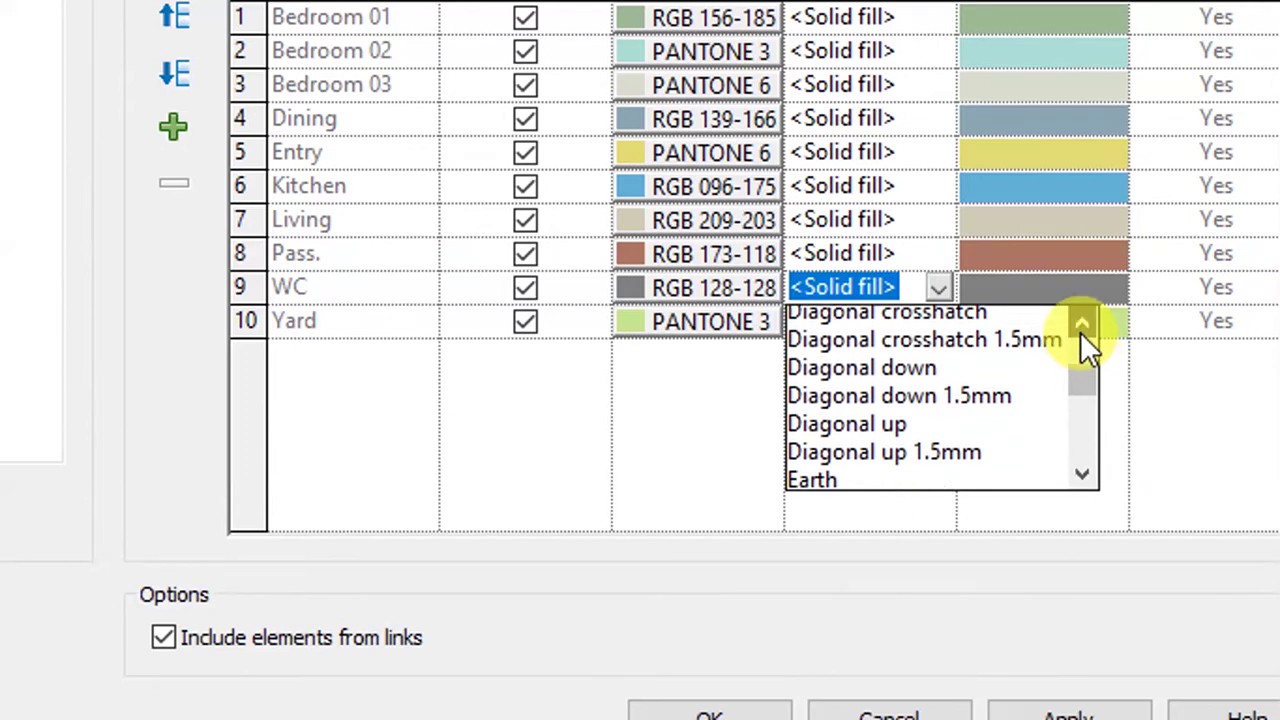
left_click(1081, 326)
left_click(1081, 326)
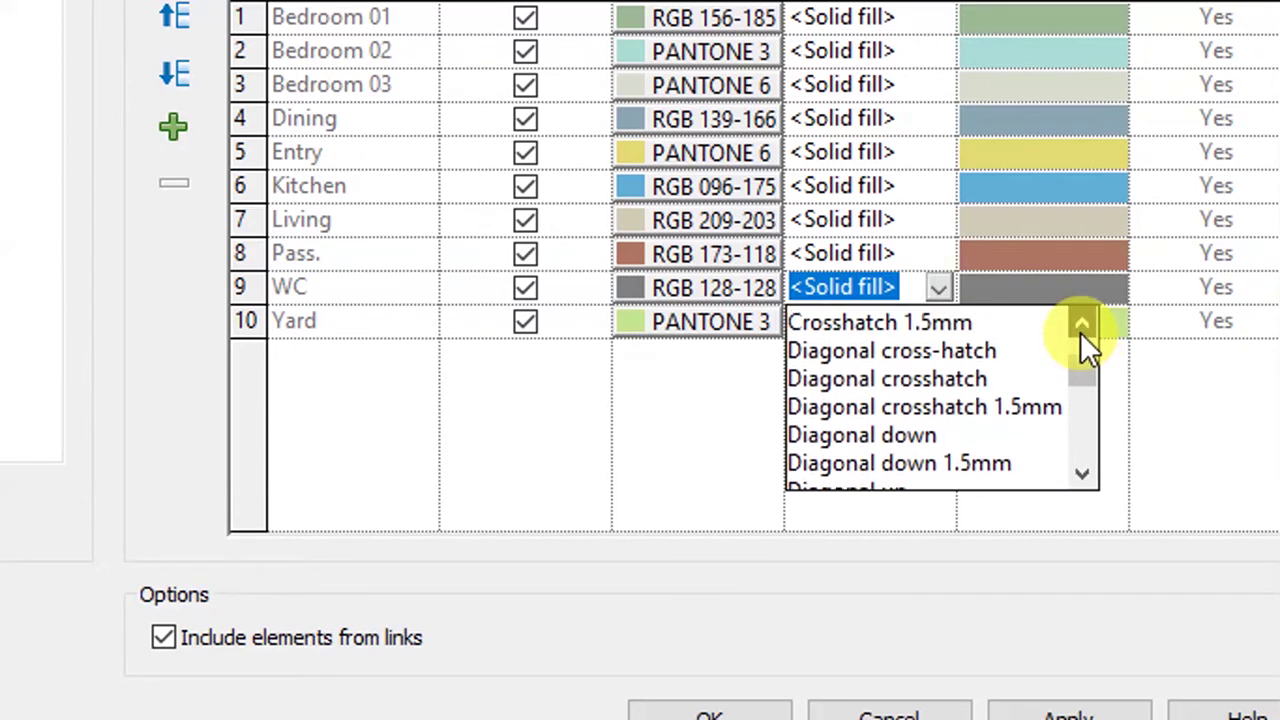
left_click(1081, 326)
left_click(1081, 326)
scroll(952, 405, "up", 2)
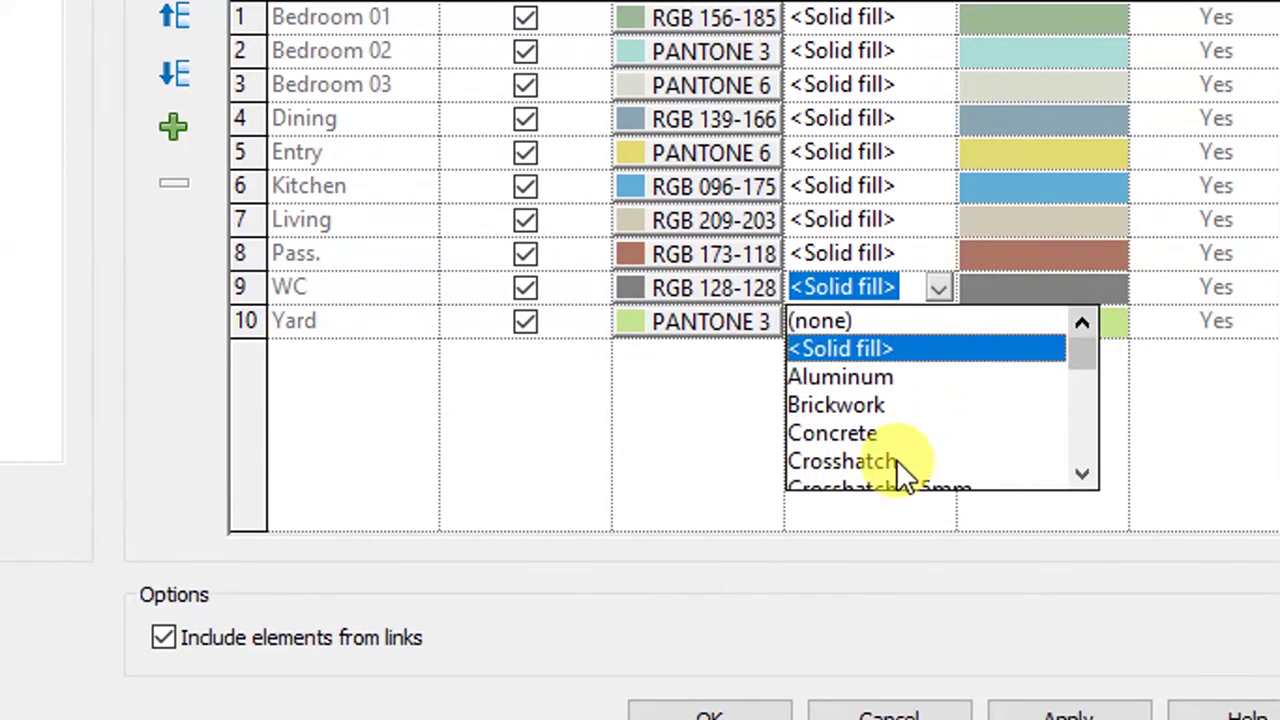
left_click(893, 458)
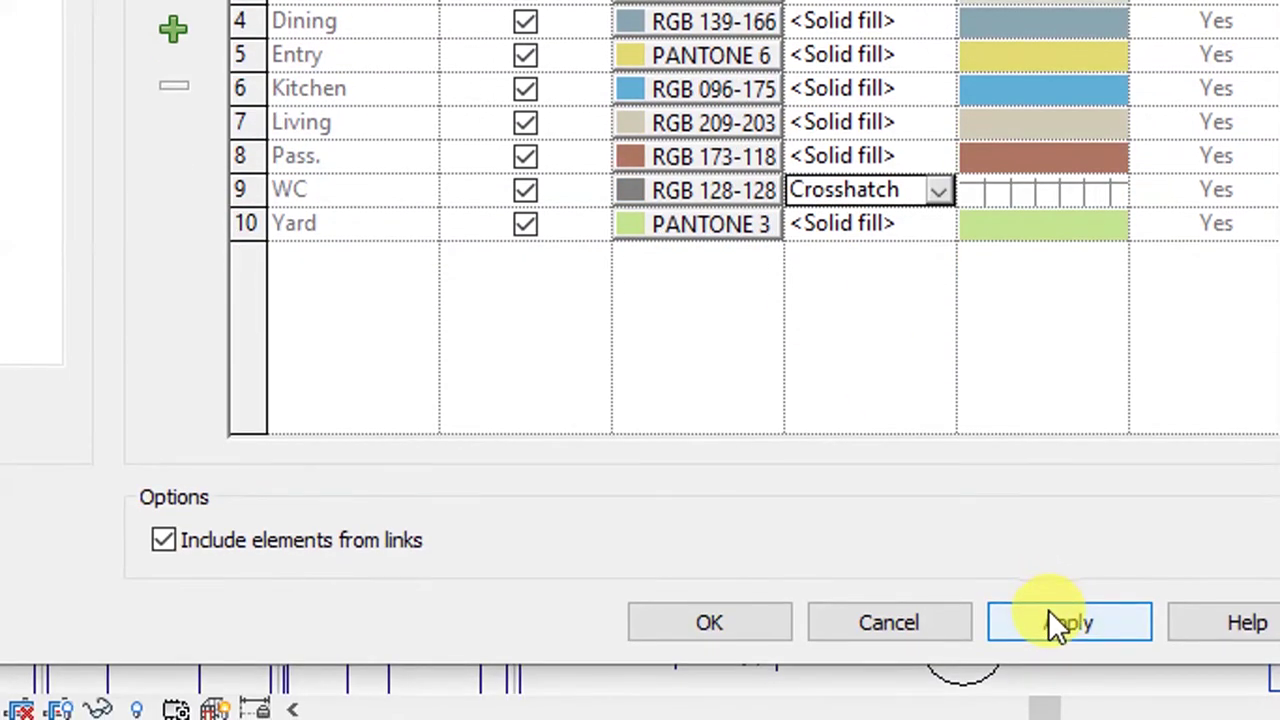
left_click(1058, 716)
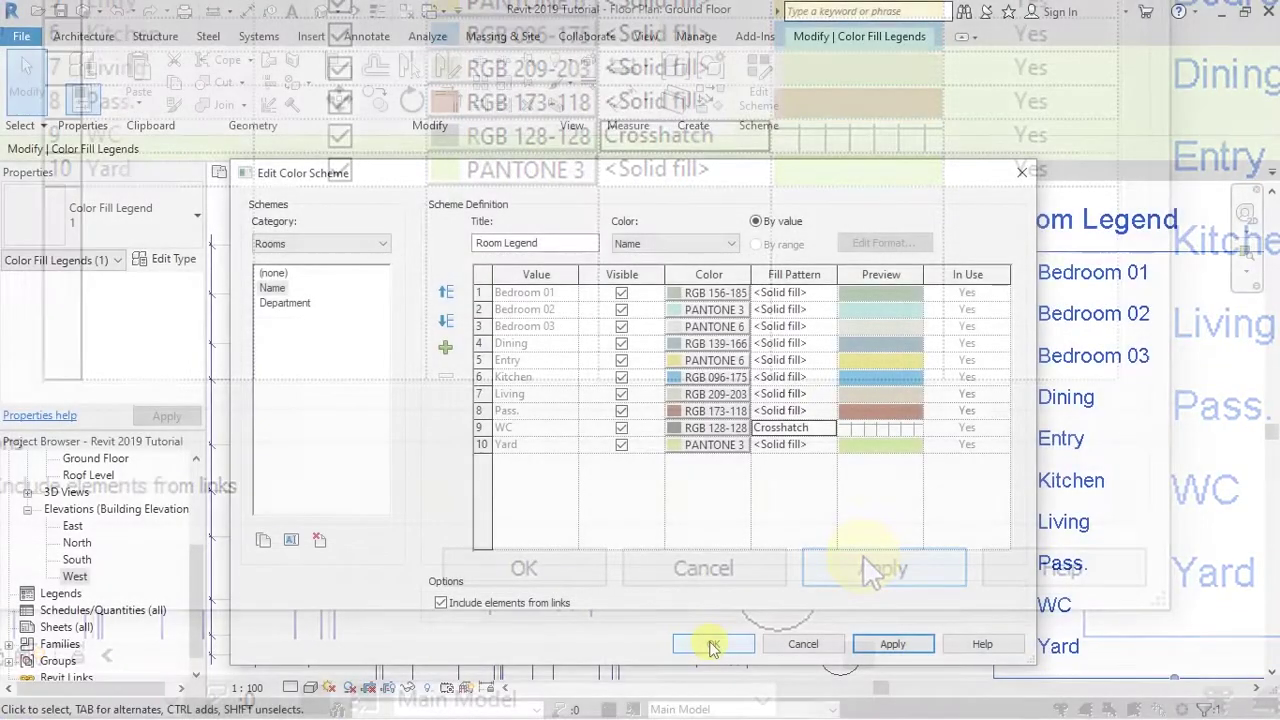
- Close the scheme editor, check the crosshatched WC rooms up close, and reselect the Room Legend
left_click(712, 644)
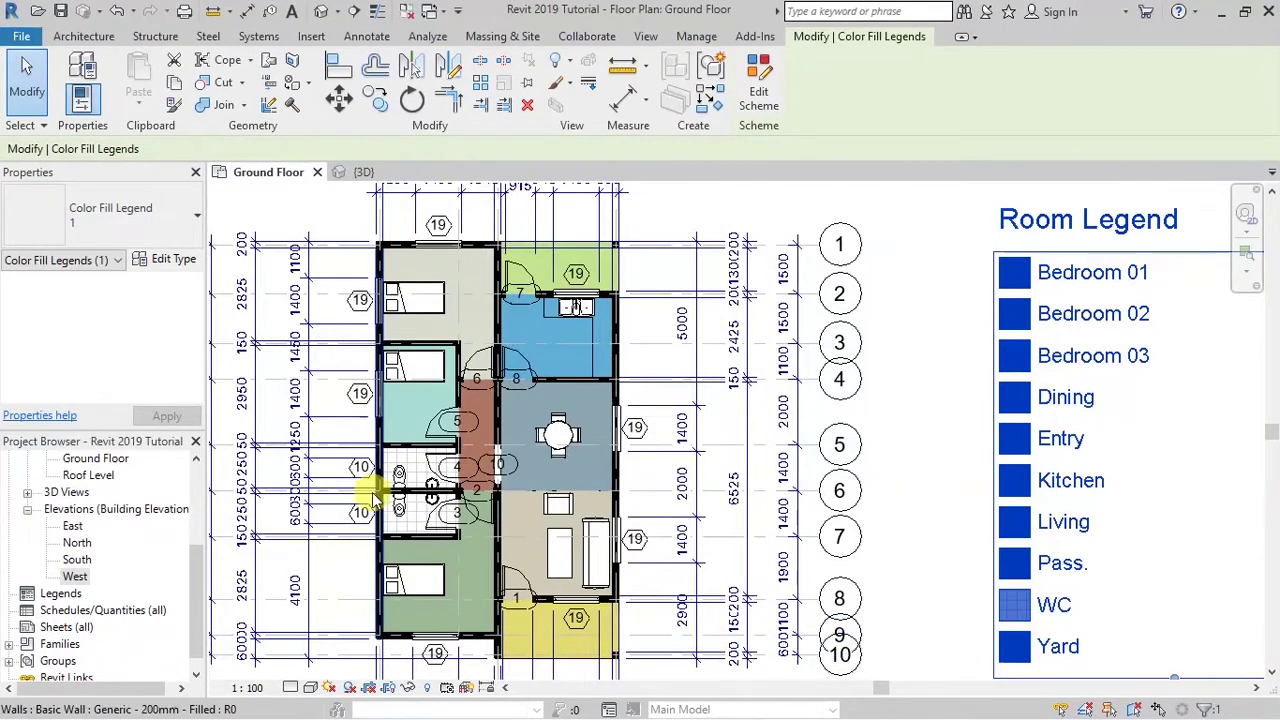
scroll(425, 535, "up", 6)
scroll(509, 514, "down", 3)
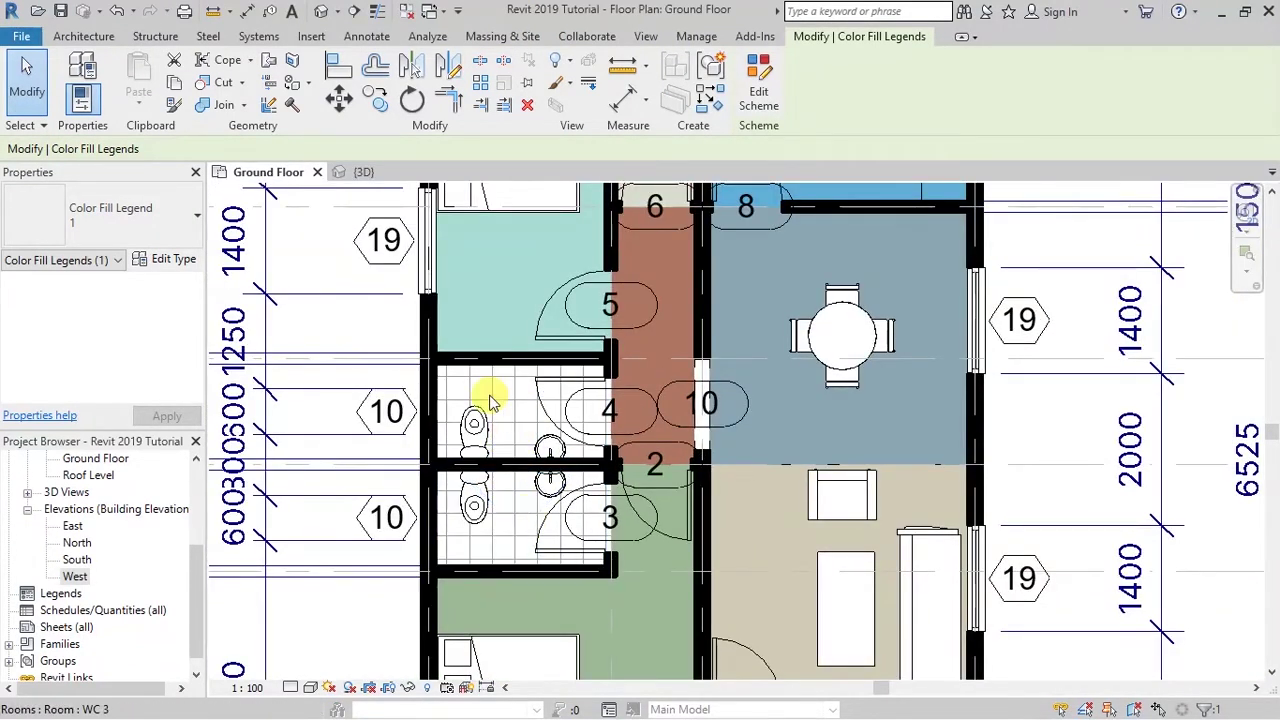
scroll(390, 458, "down", 3)
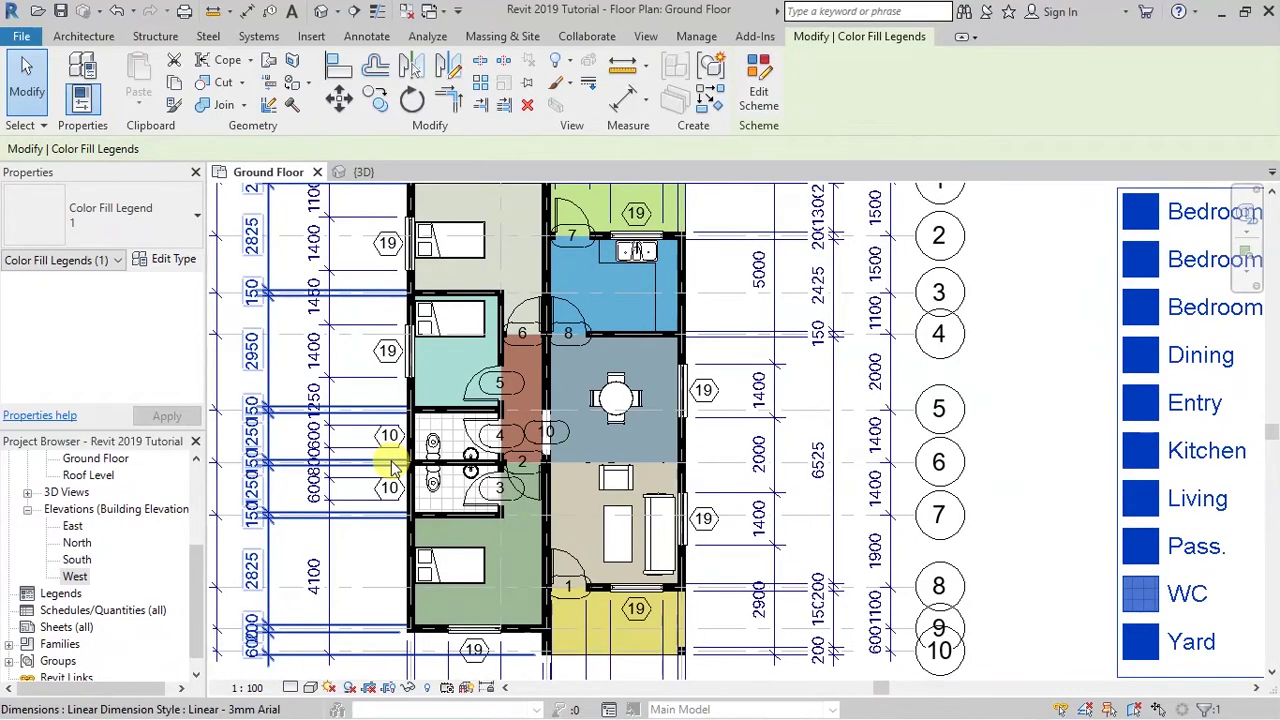
scroll(390, 460, "down", 1)
left_click(940, 562)
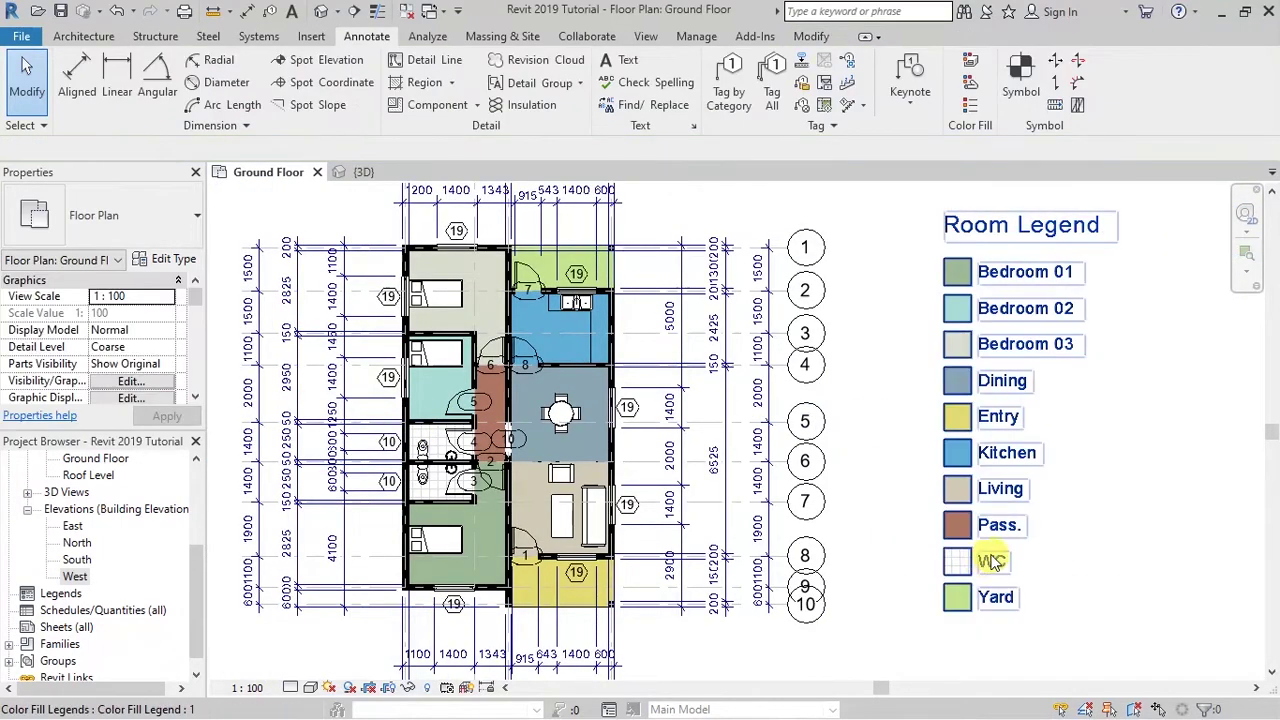
left_click(957, 223)
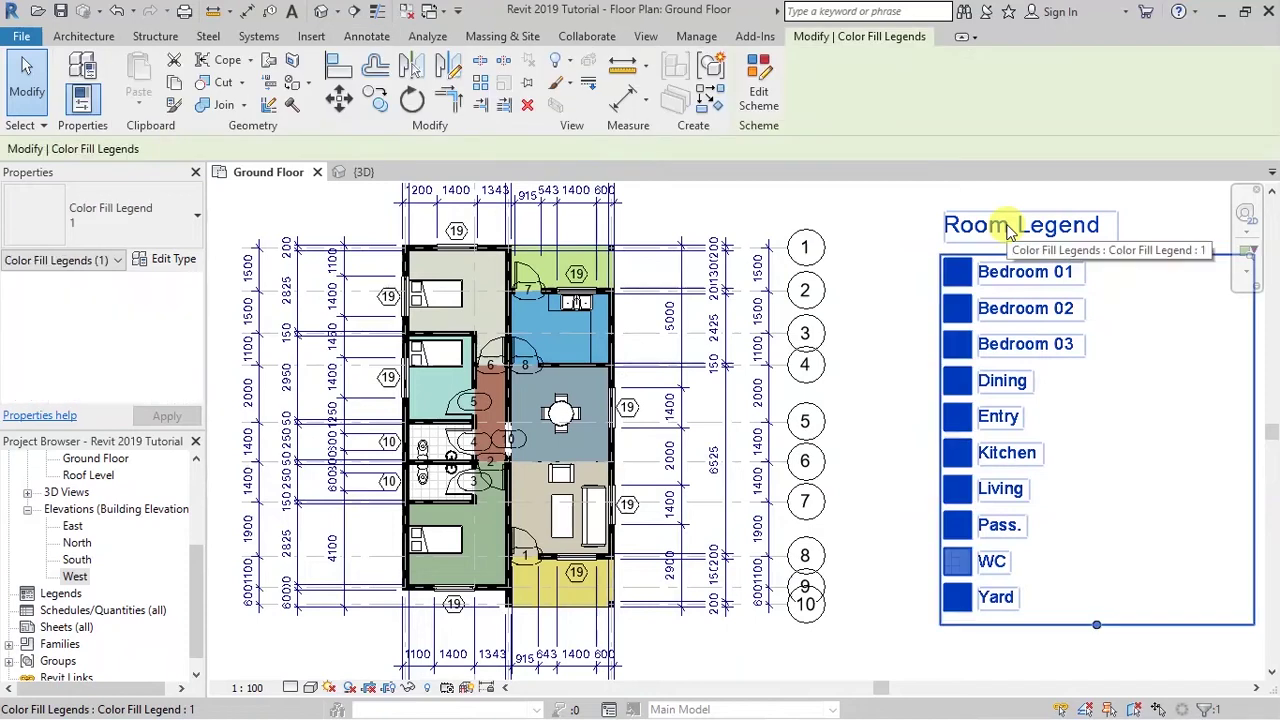
- Recolour the Kitchen scheme entry to lavender RGB 128-128-192
left_click(760, 88)
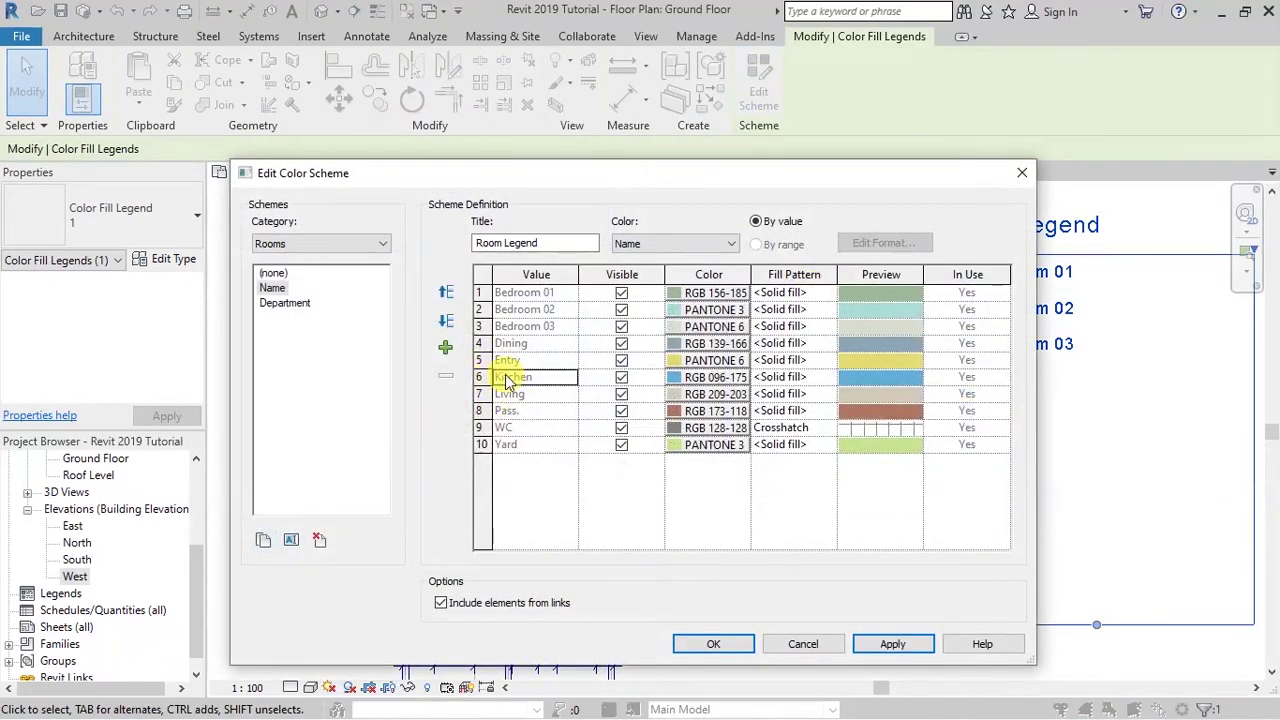
left_click(736, 379)
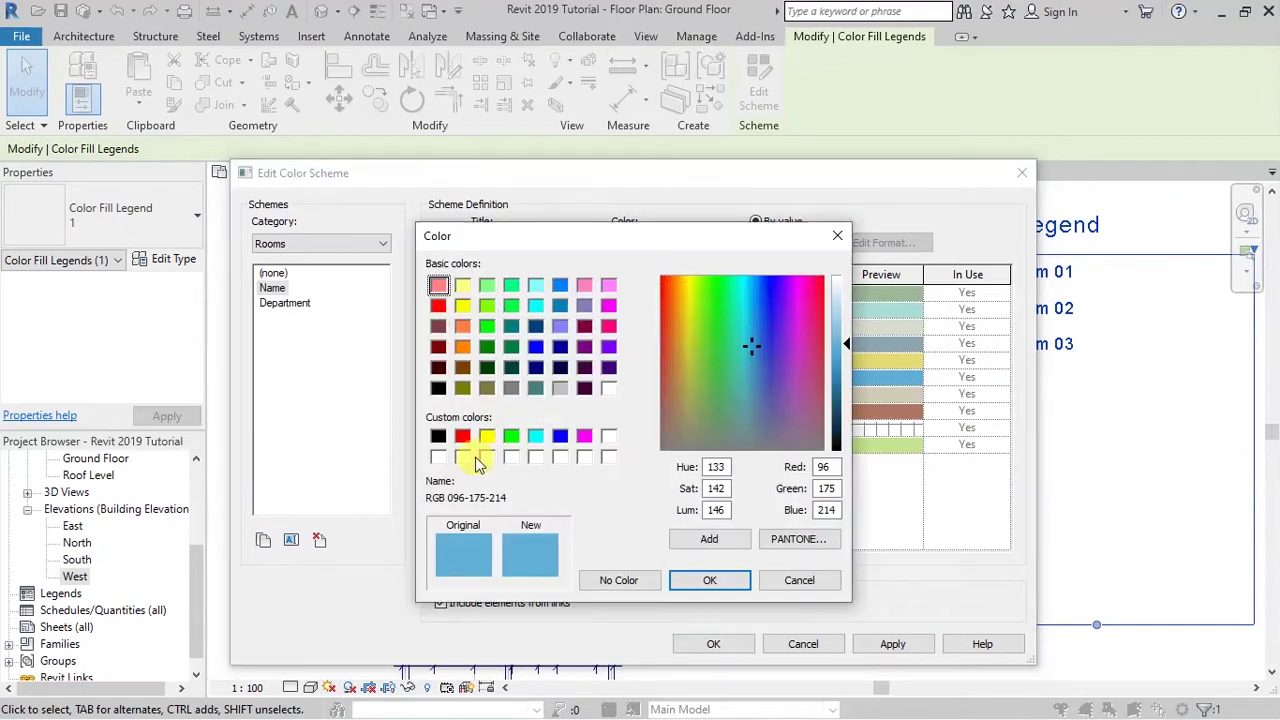
left_click(560, 286)
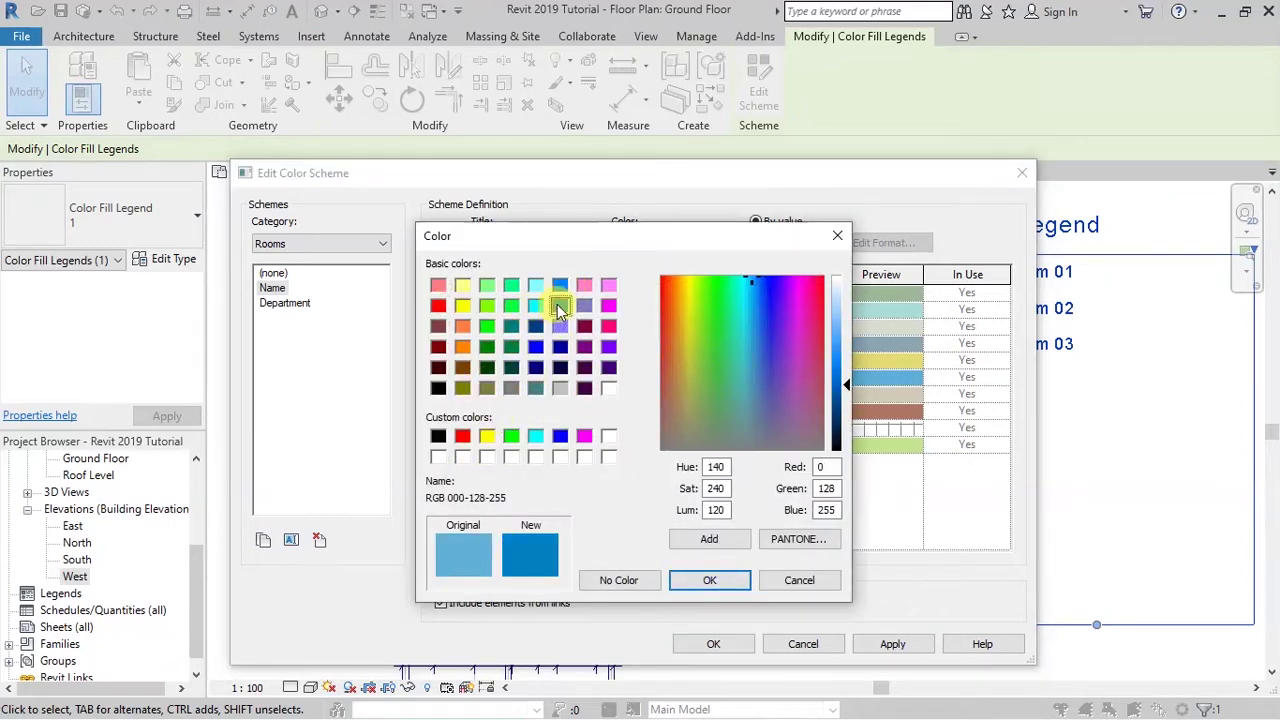
left_click(536, 308)
left_click(560, 328)
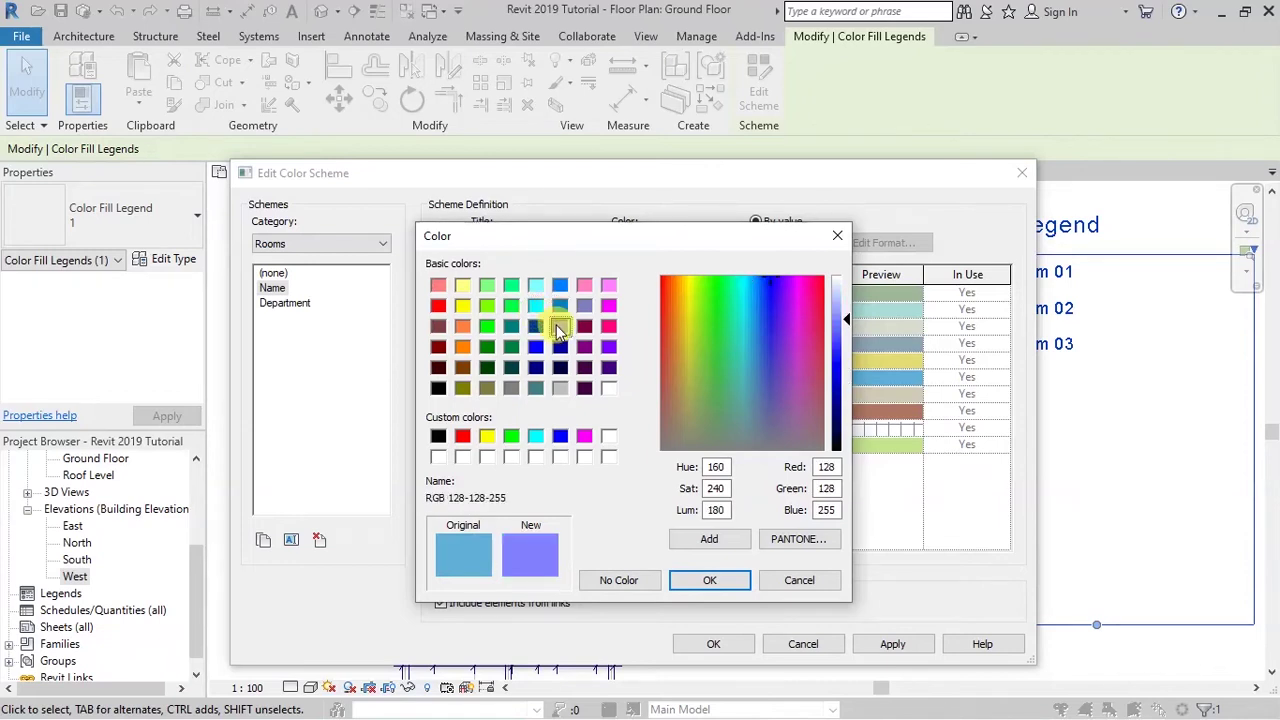
left_click(536, 330)
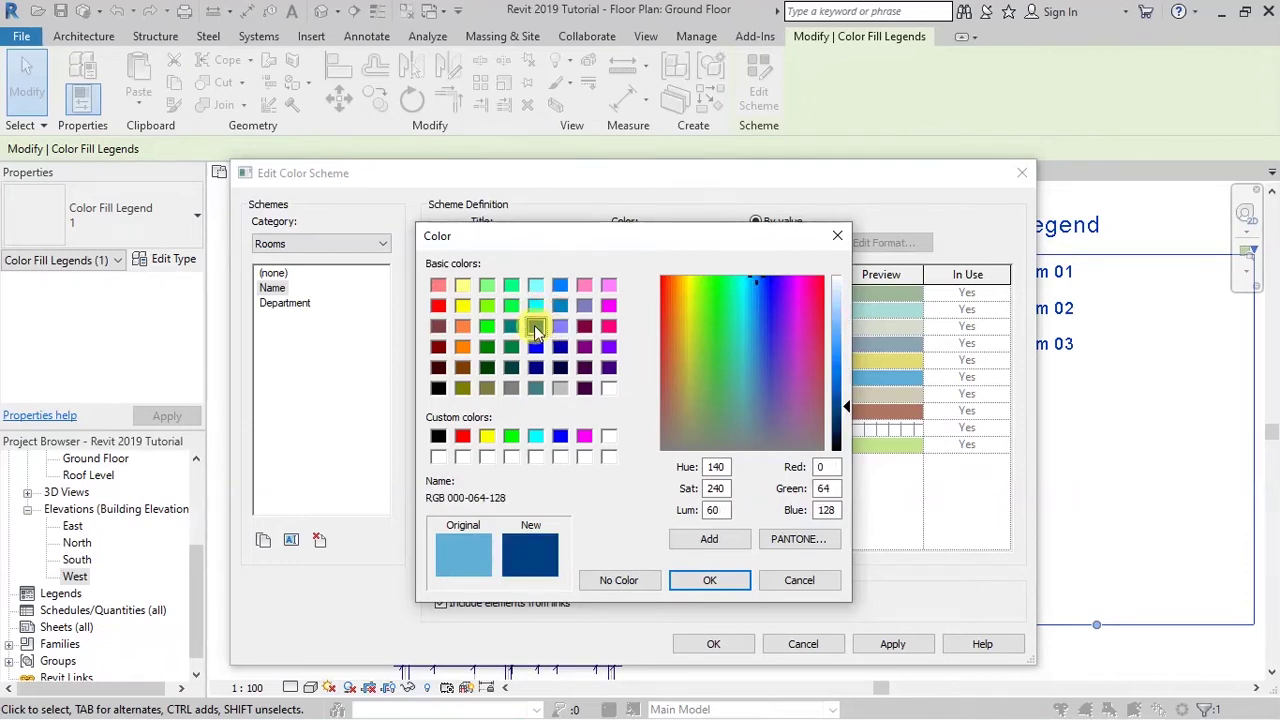
left_click(584, 305)
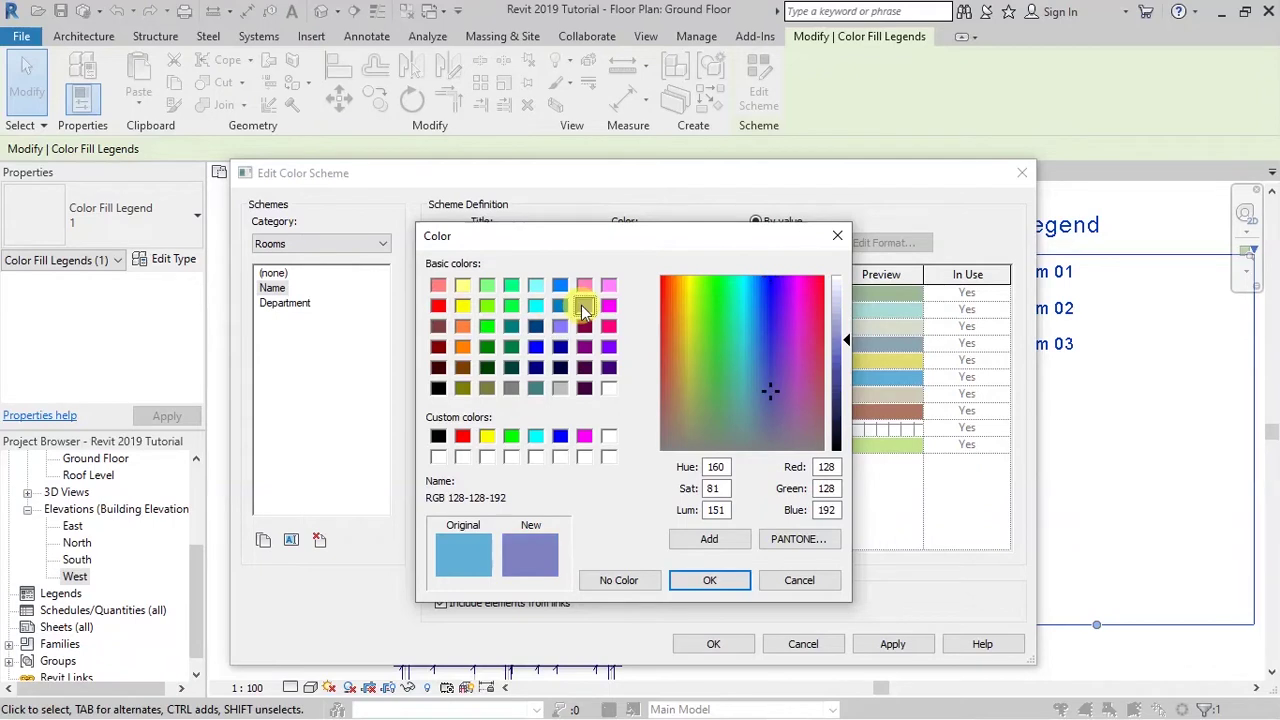
left_click(709, 580)
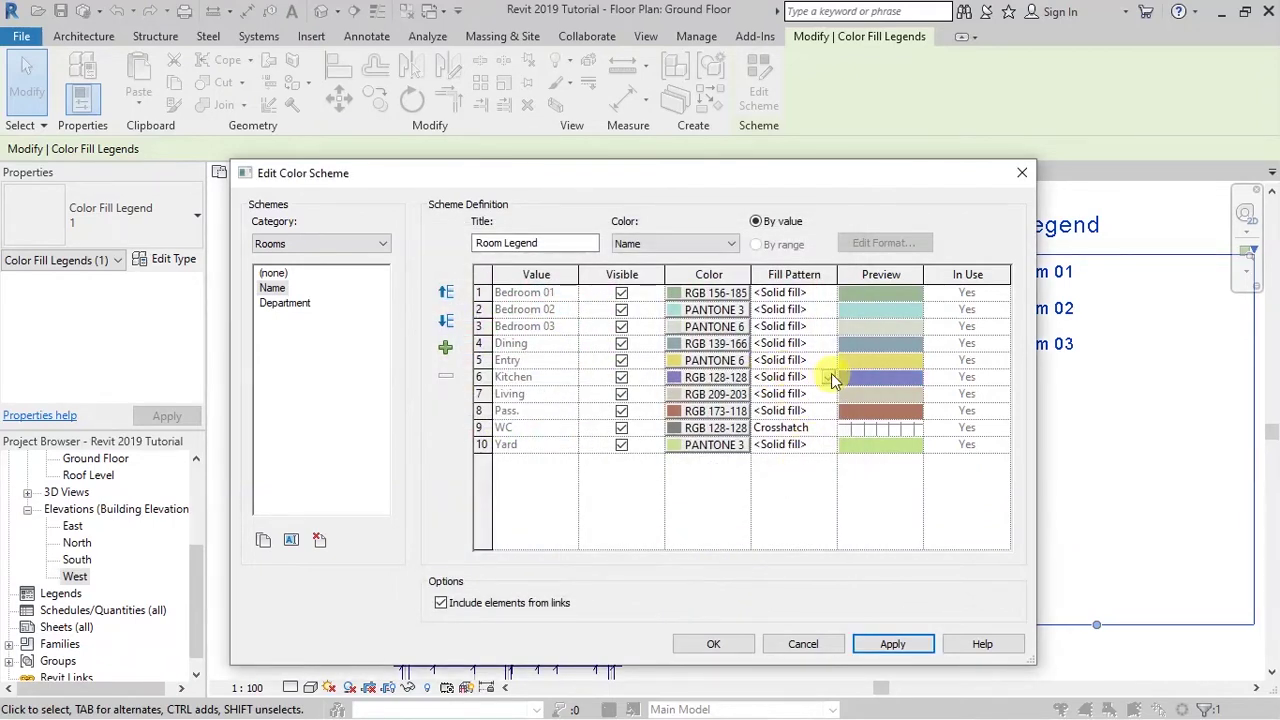
- Give the Kitchen a Crosshatch fill pattern and close the scheme editor
left_click(833, 378)
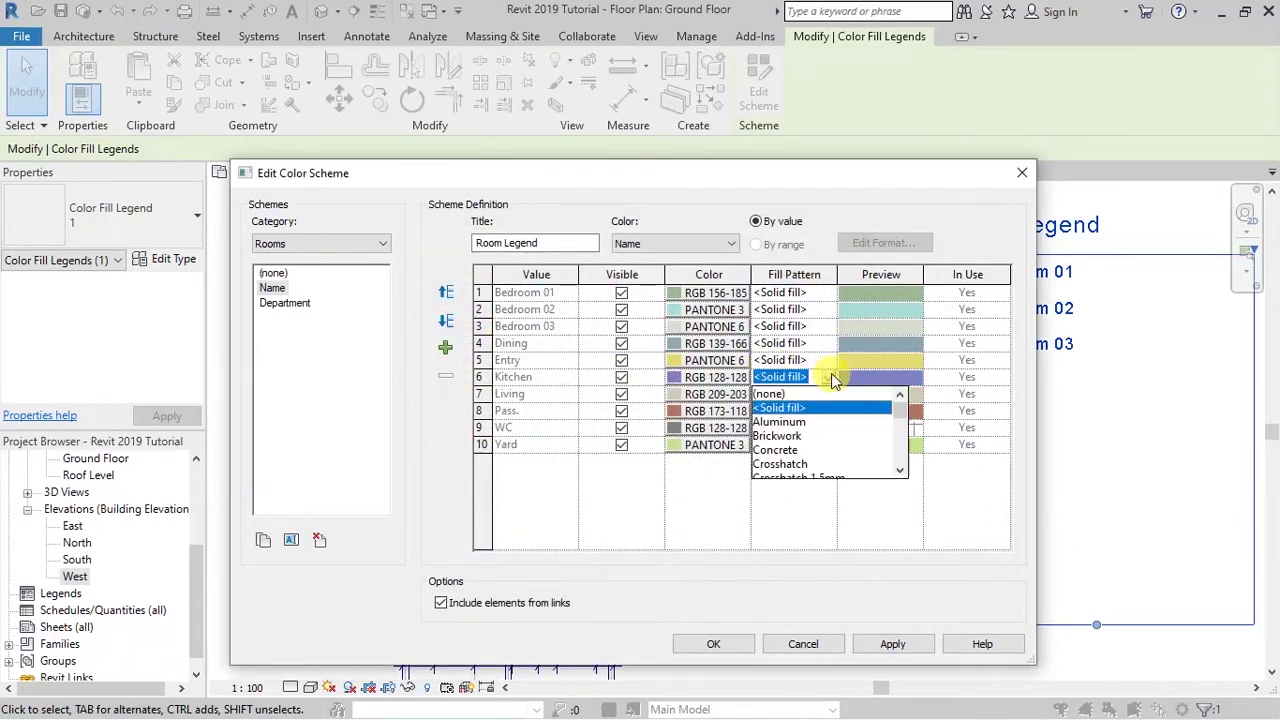
left_click(810, 466)
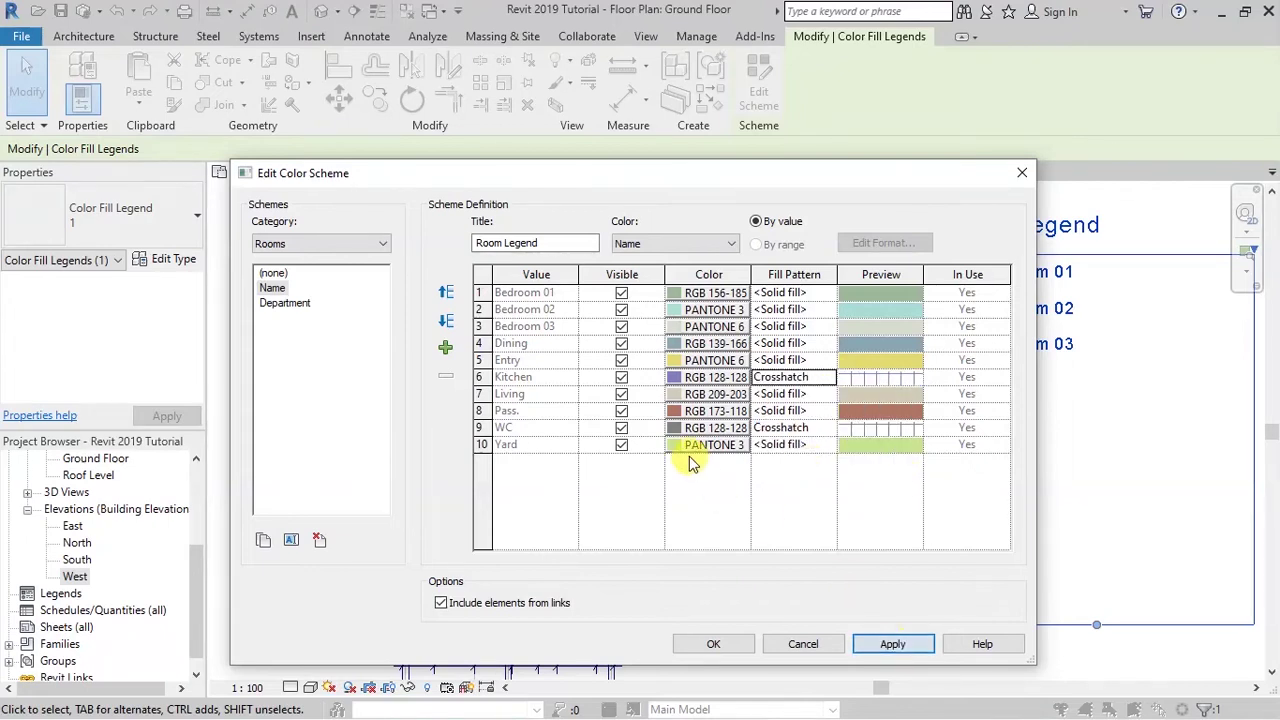
left_click(714, 645)
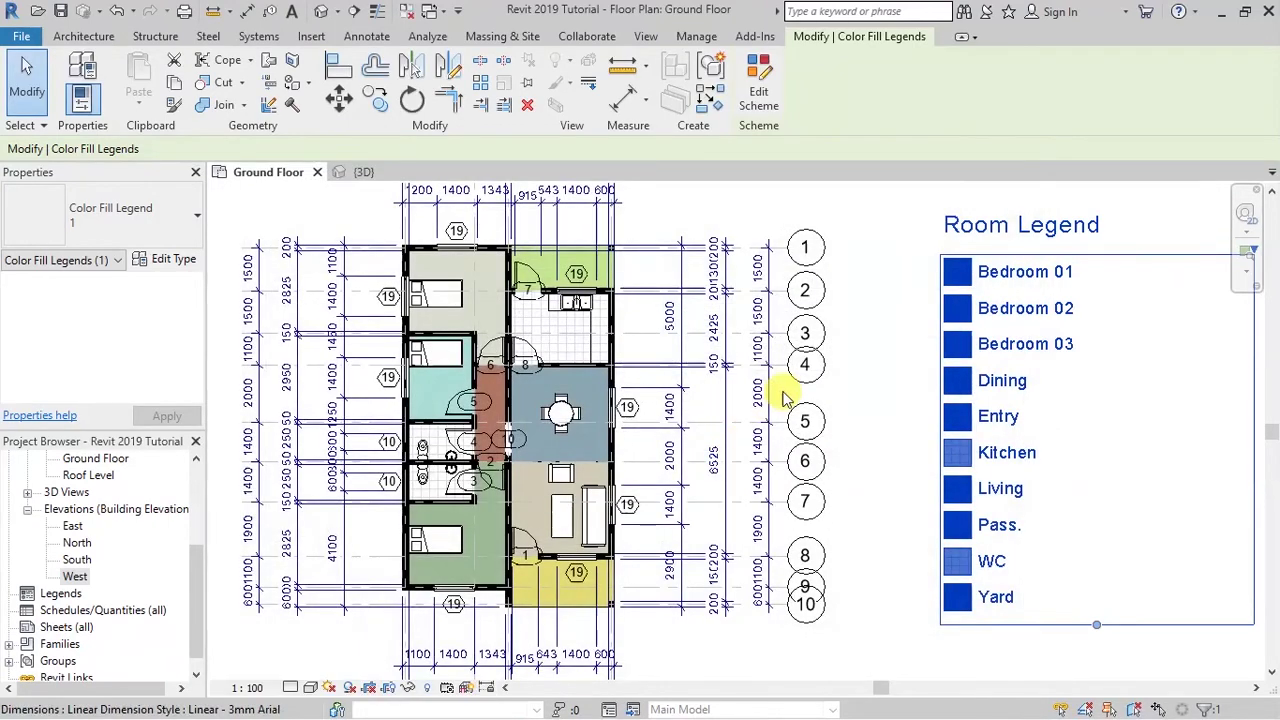
- Deselect the legend and zoom the Ground Floor plan to frame the colour fills and Room Legend
left_click(840, 207)
scroll(492, 336, "up", 3)
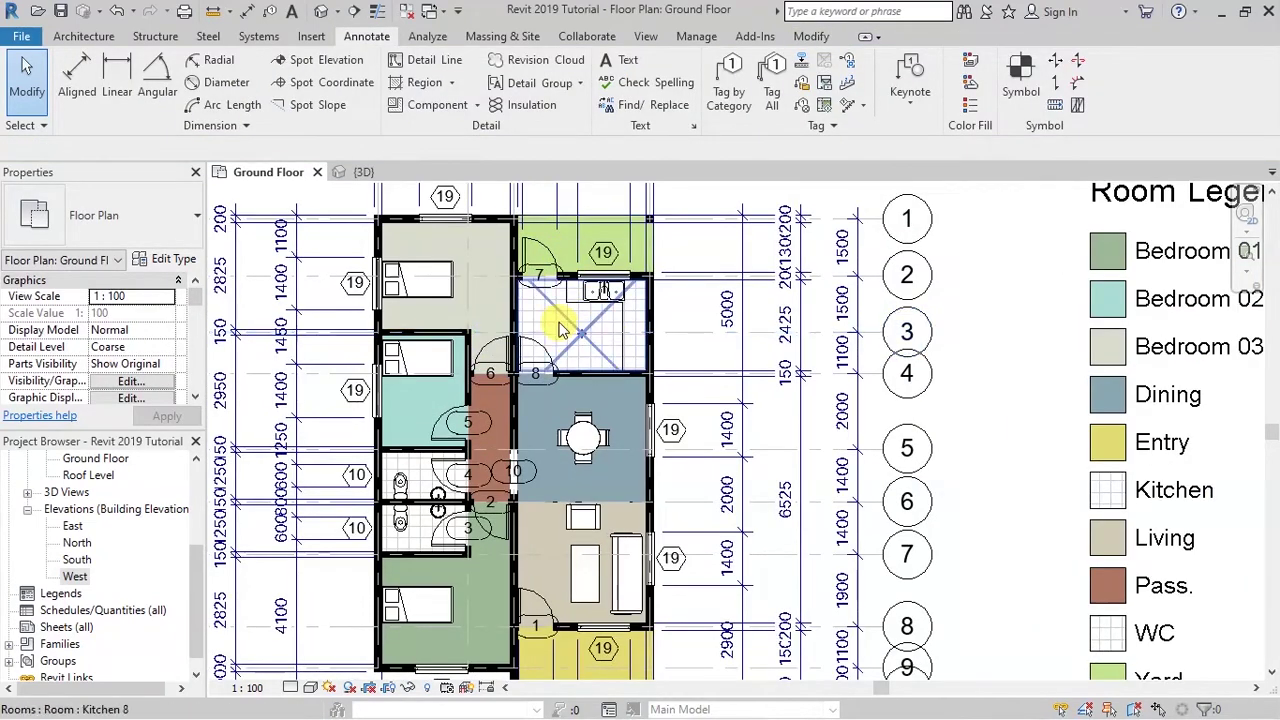
scroll(516, 340, "down", 3)
scroll(700, 402, "down", 1)
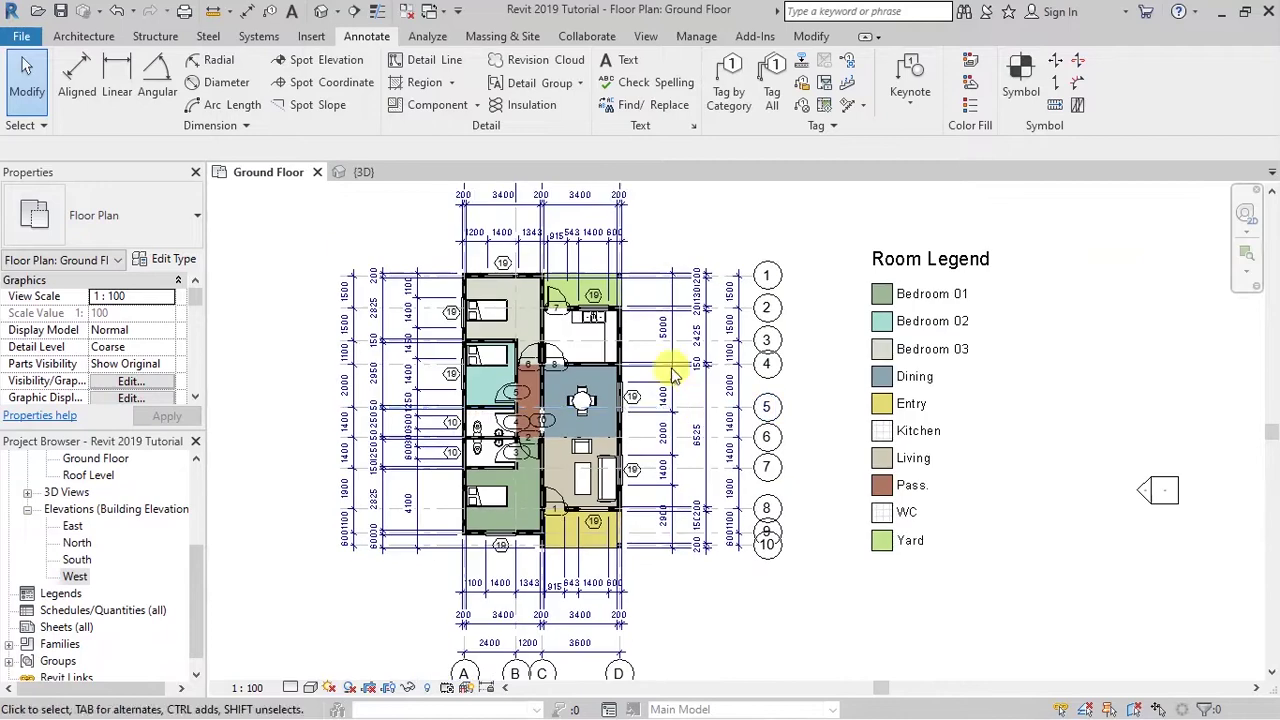
scroll(701, 203, "up", 1)
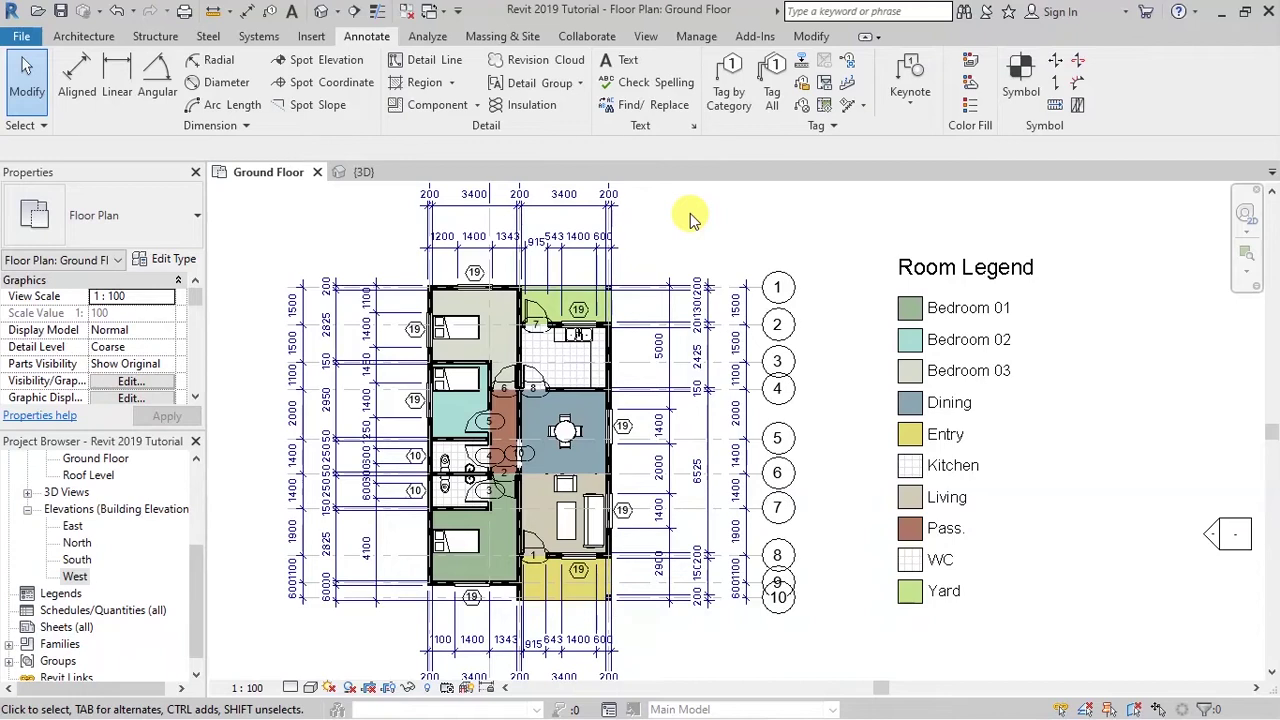
scroll(837, 349, "down", 1)
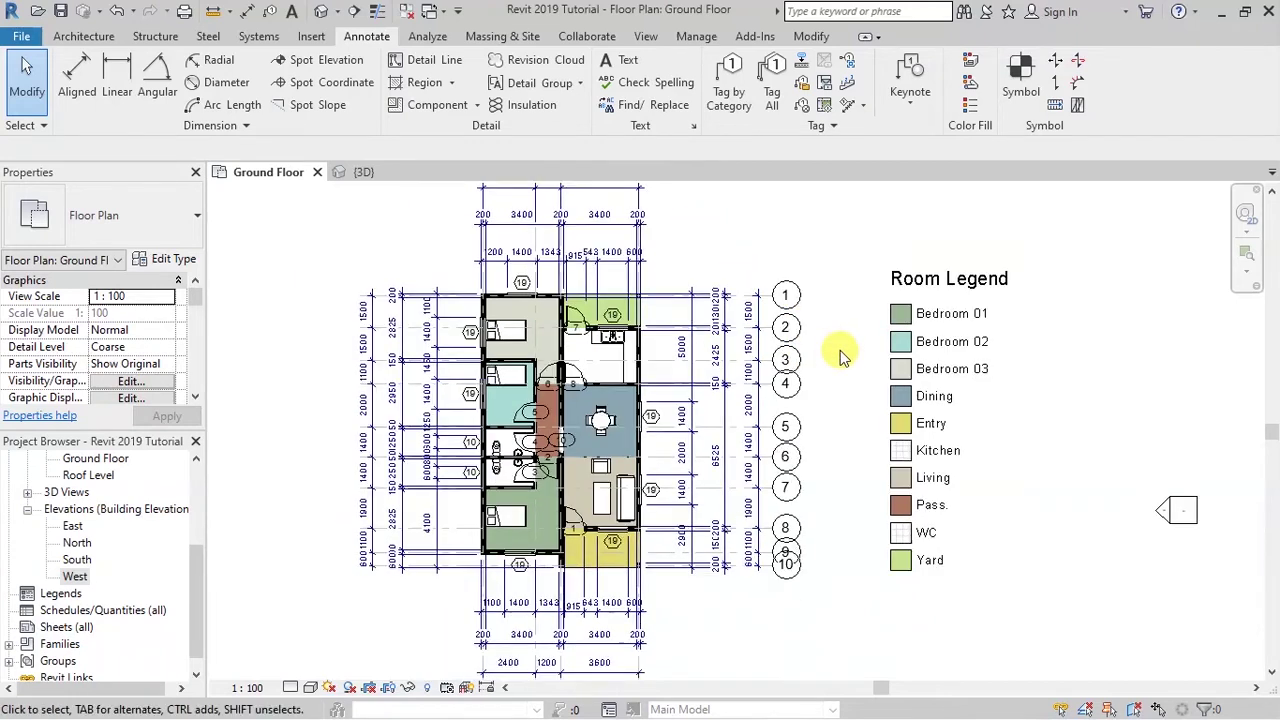
scroll(678, 229, "up", 1)
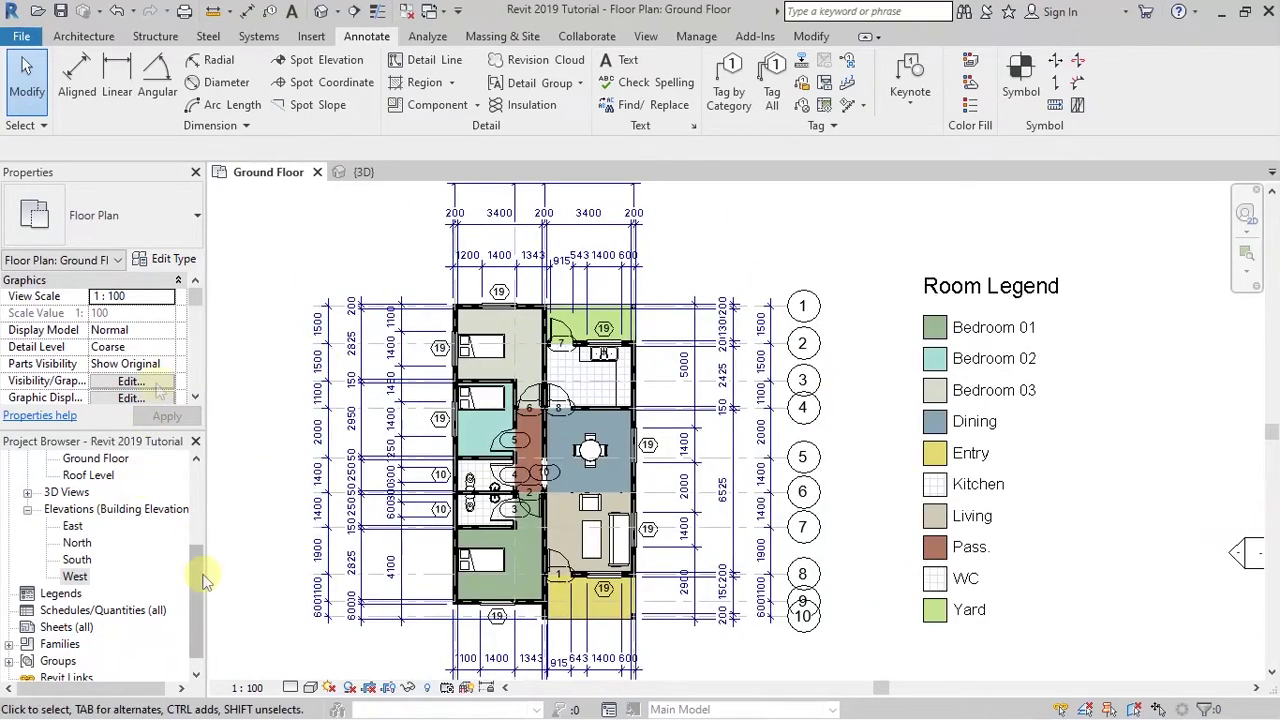
scroll(196, 531, "up", 1)
- Scroll the Project Browser and inspect the Ceiling Level floor plan
left_click_drag(196, 531, 200, 460)
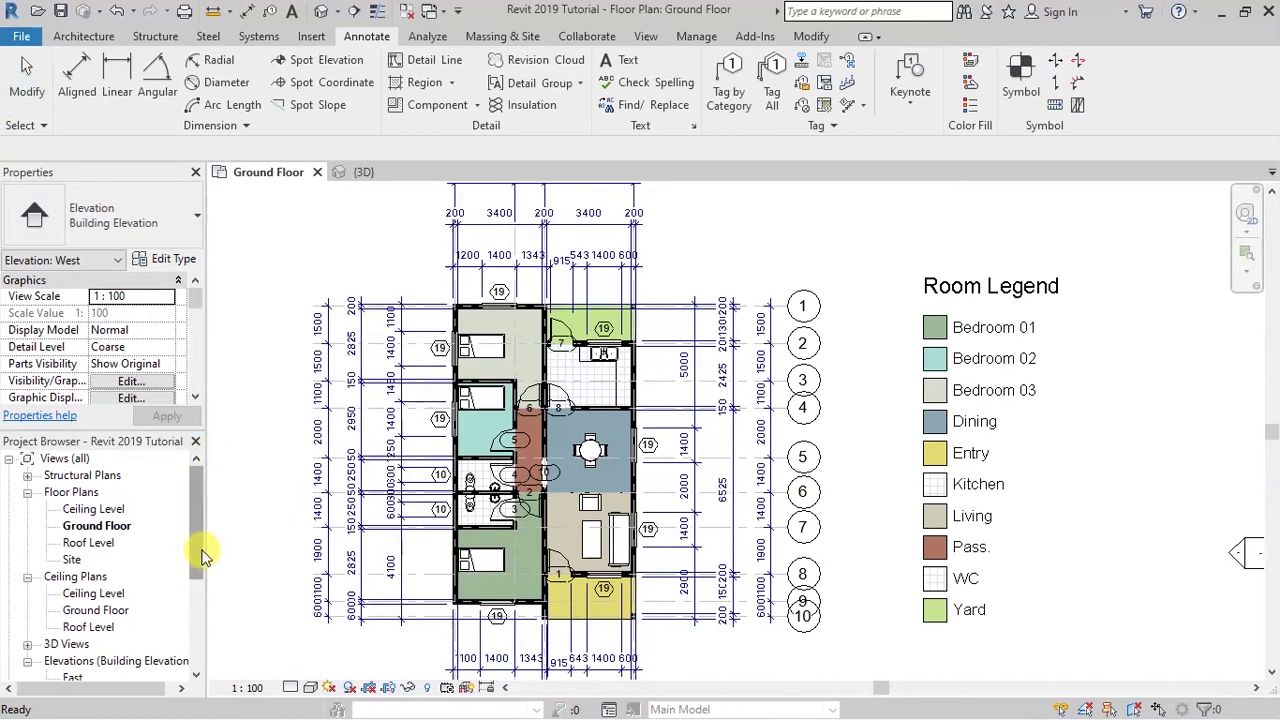
left_click(95, 510)
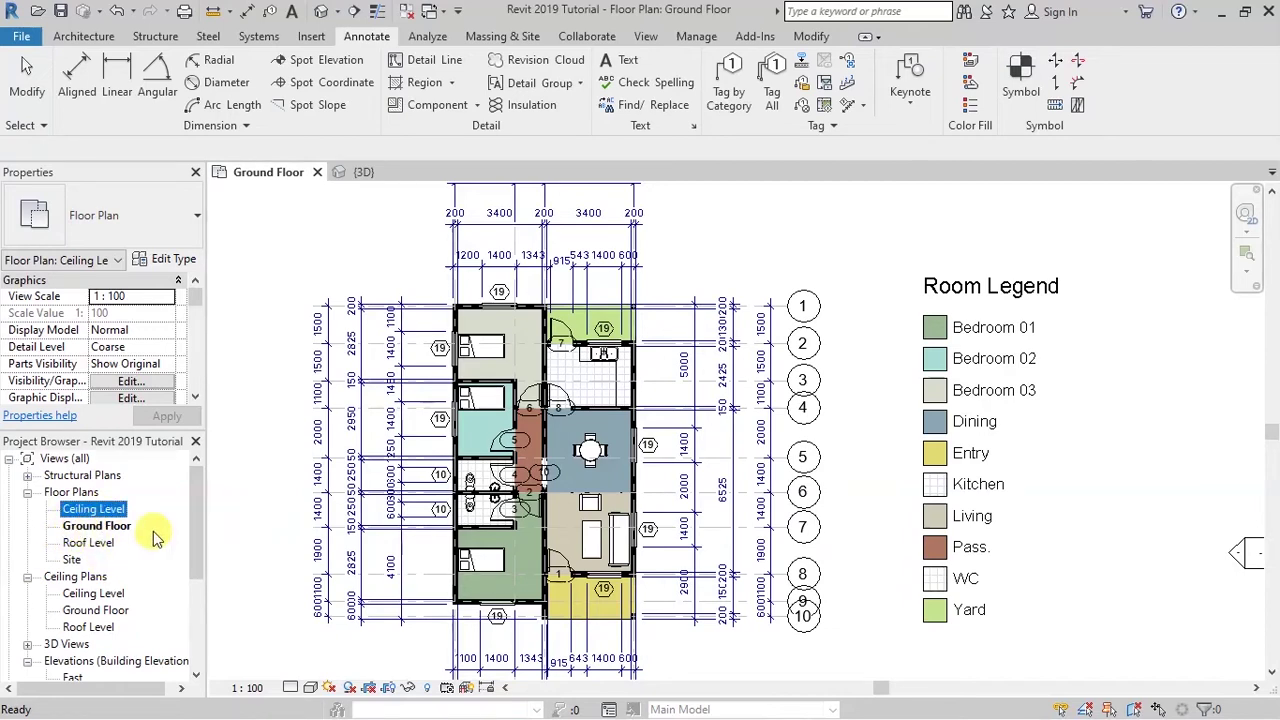
scroll(78, 550, "down", 1)
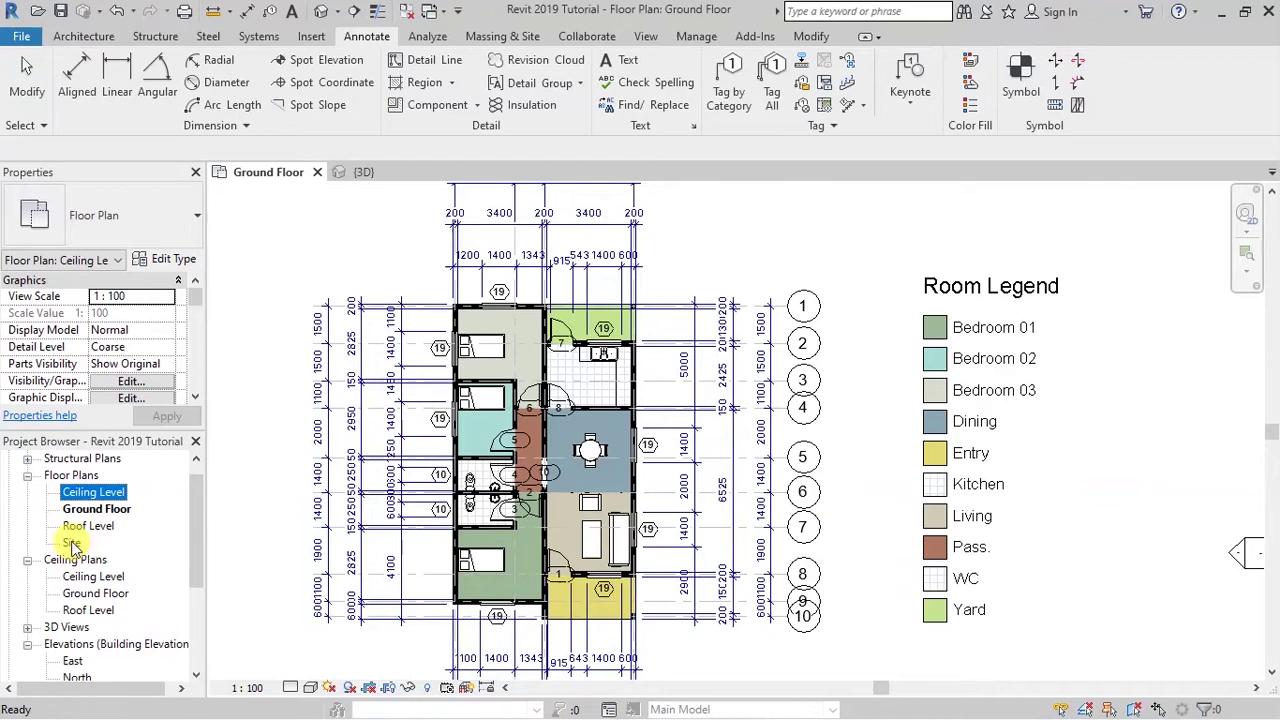
scroll(68, 550, "down", 4)
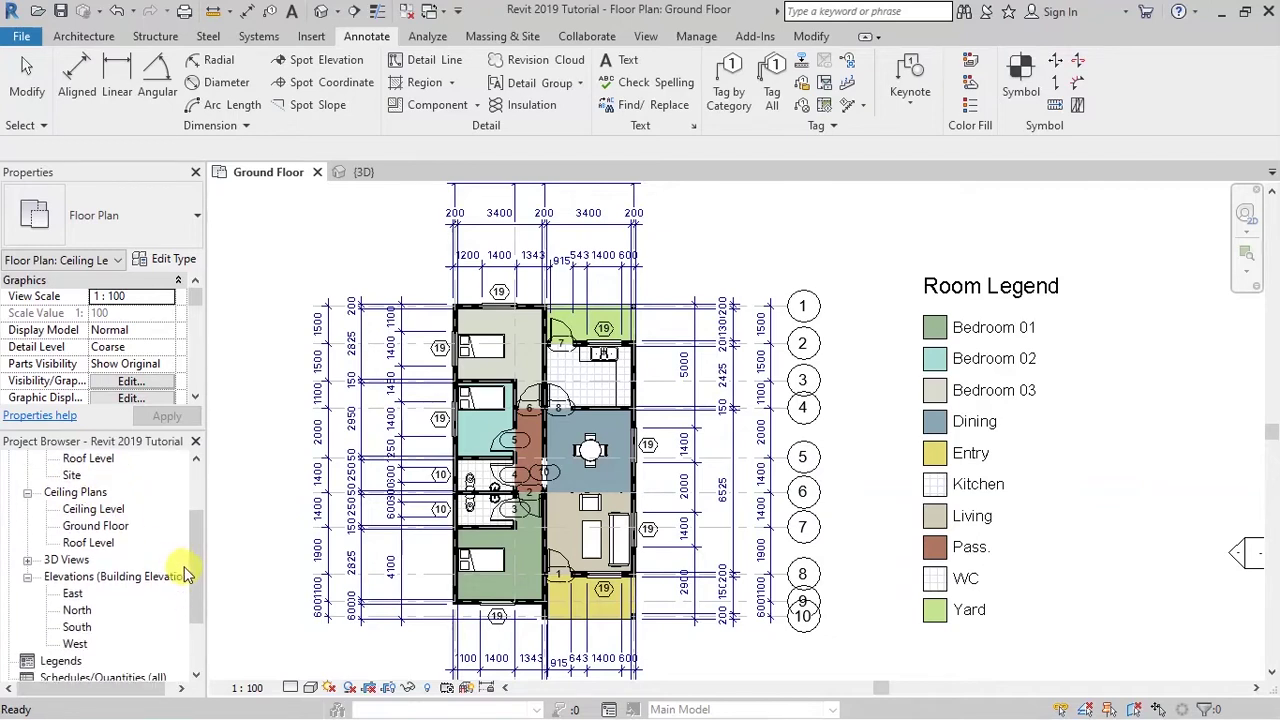
scroll(66, 590, "down", 5)
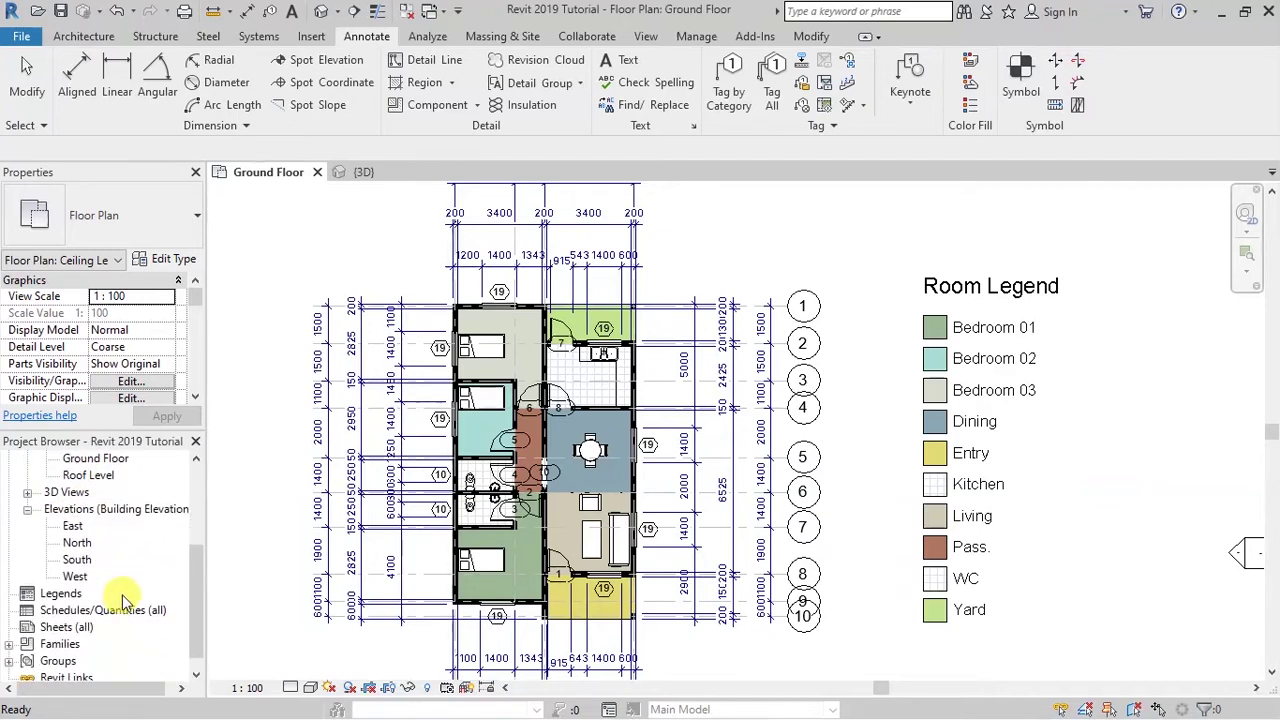
scroll(197, 599, "up", 5)
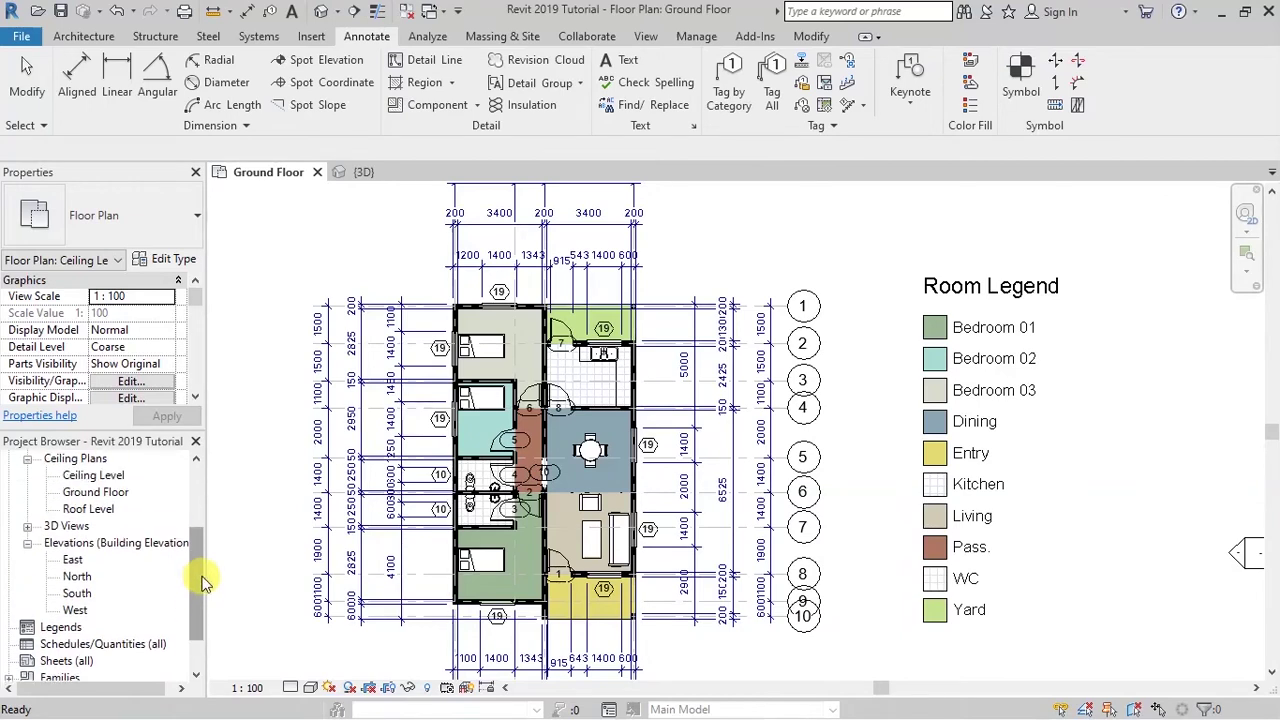
scroll(193, 505, "down", 4)
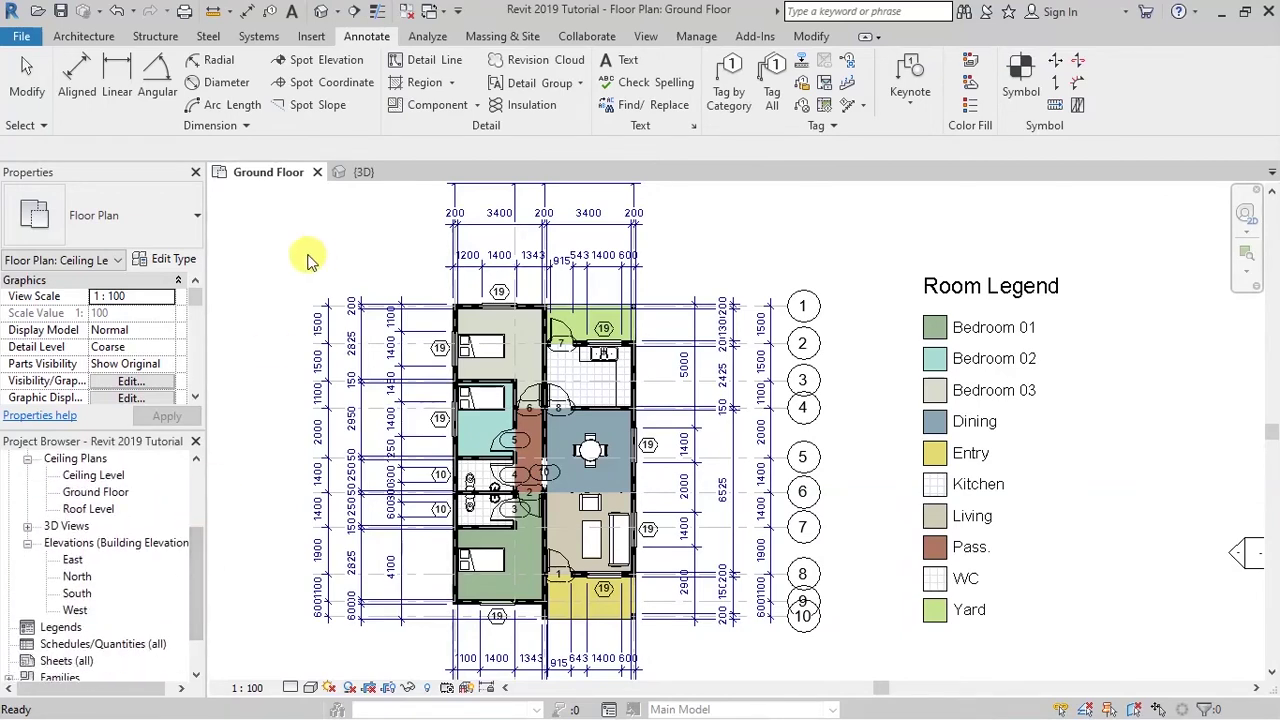
- Compare the 3D view with the ground floor plan, then settle on the {3D} view
left_click(363, 172)
left_click(280, 172)
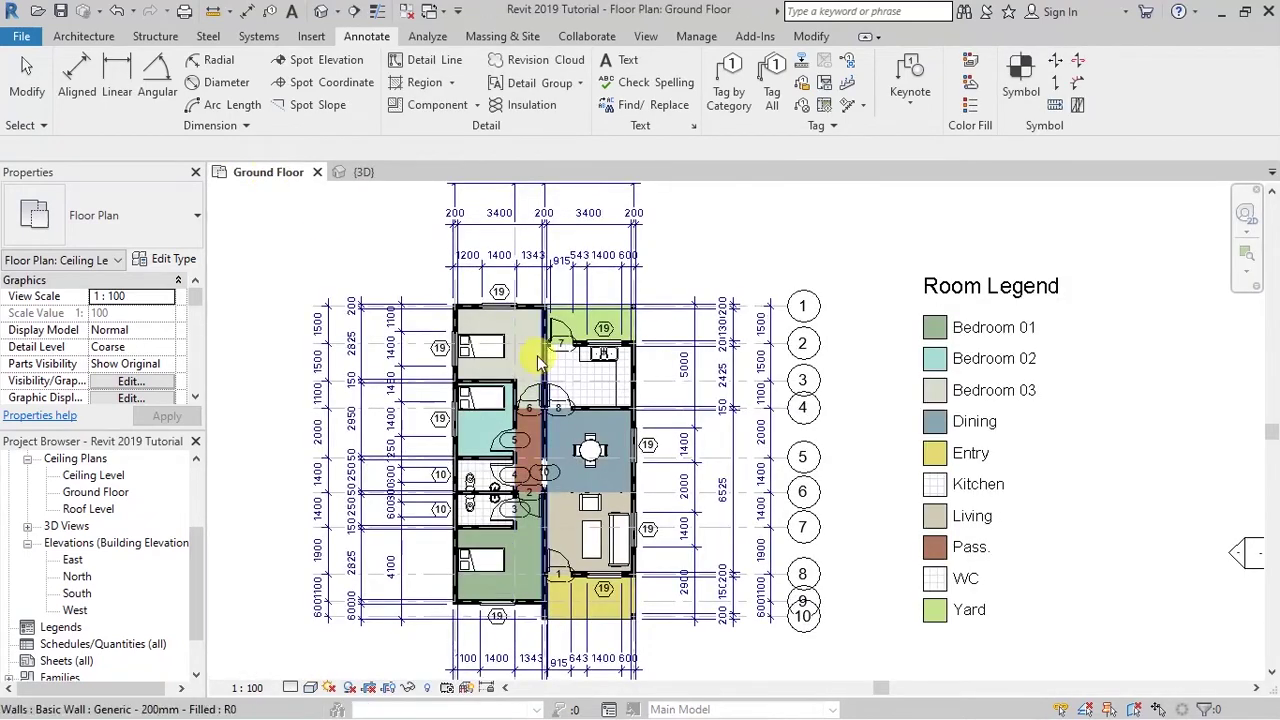
scroll(552, 287, "up", 5)
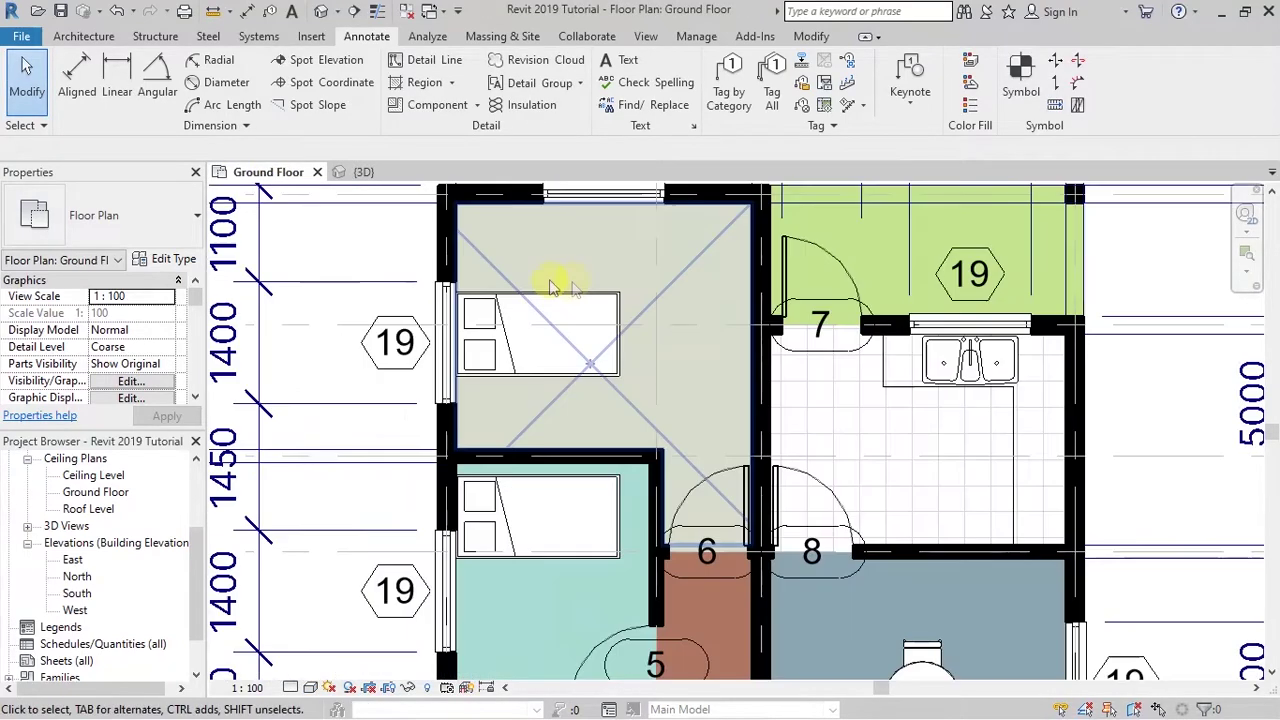
scroll(552, 287, "down", 5)
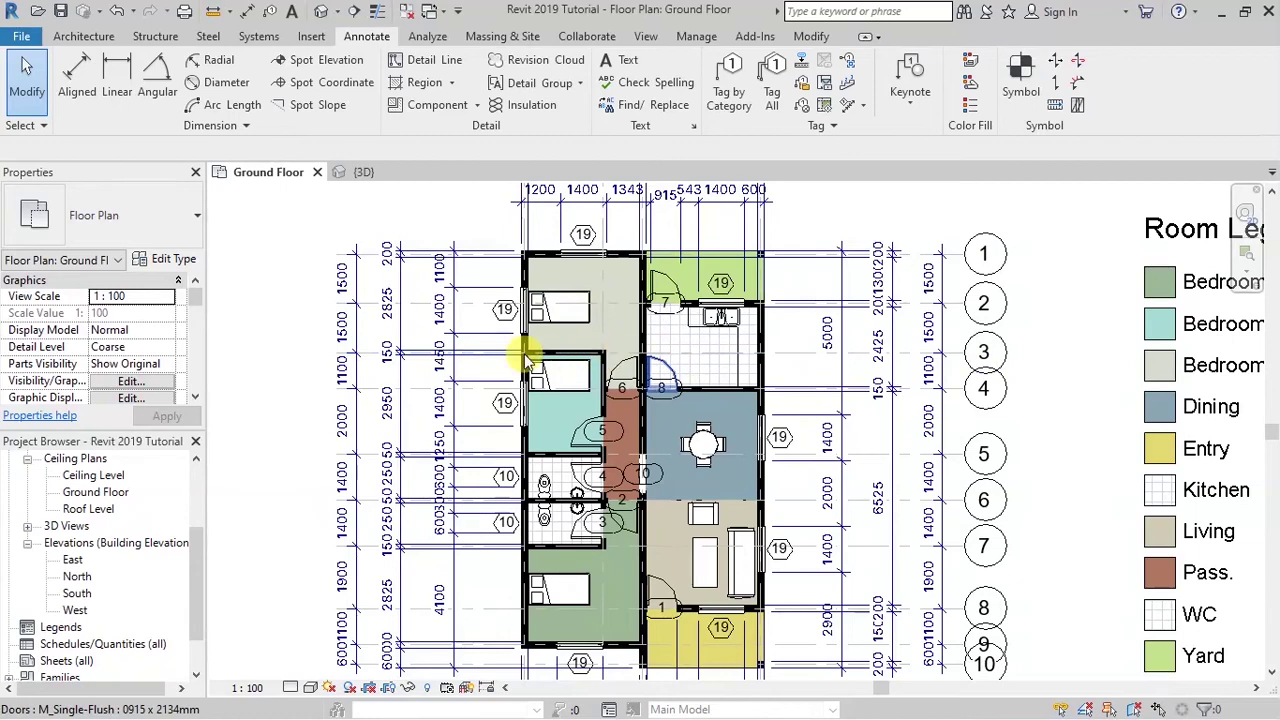
scroll(527, 362, "down", 3)
scroll(920, 229, "up", 2)
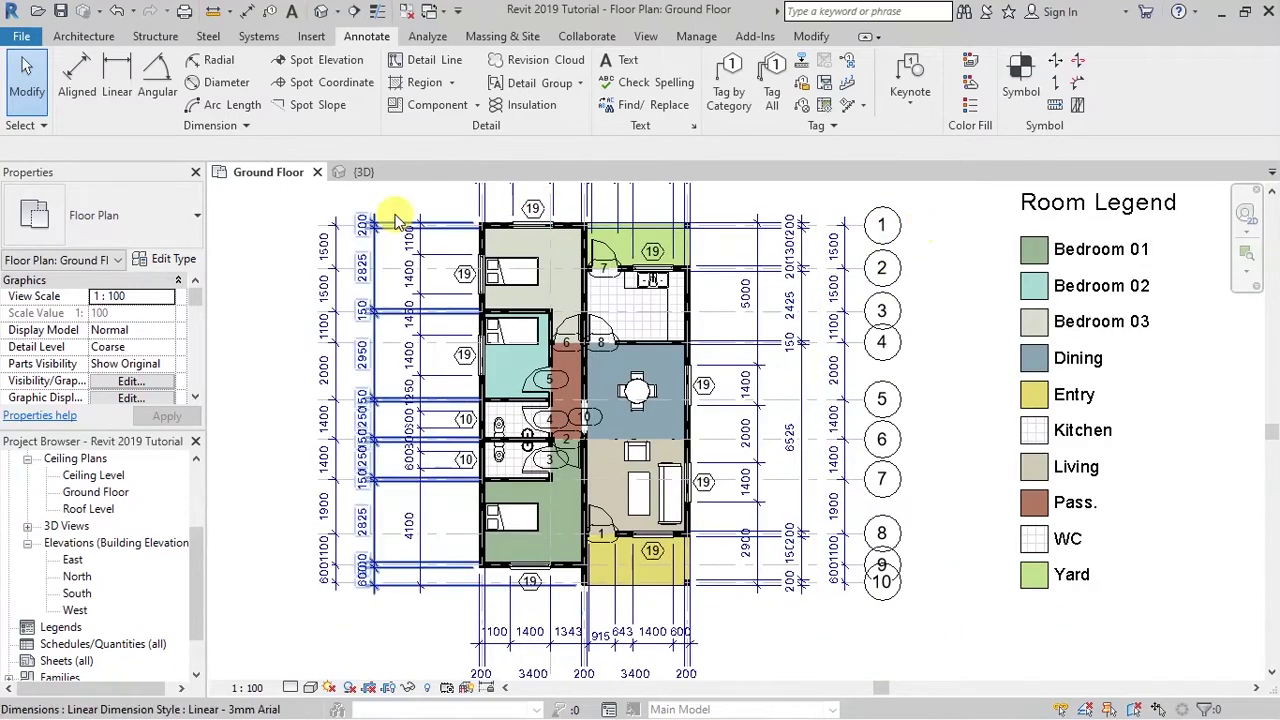
left_click(362, 172)
- Orbit the 3D house from isometric round to a front-on view with the SteeringWheel
scroll(697, 426, "up", 2)
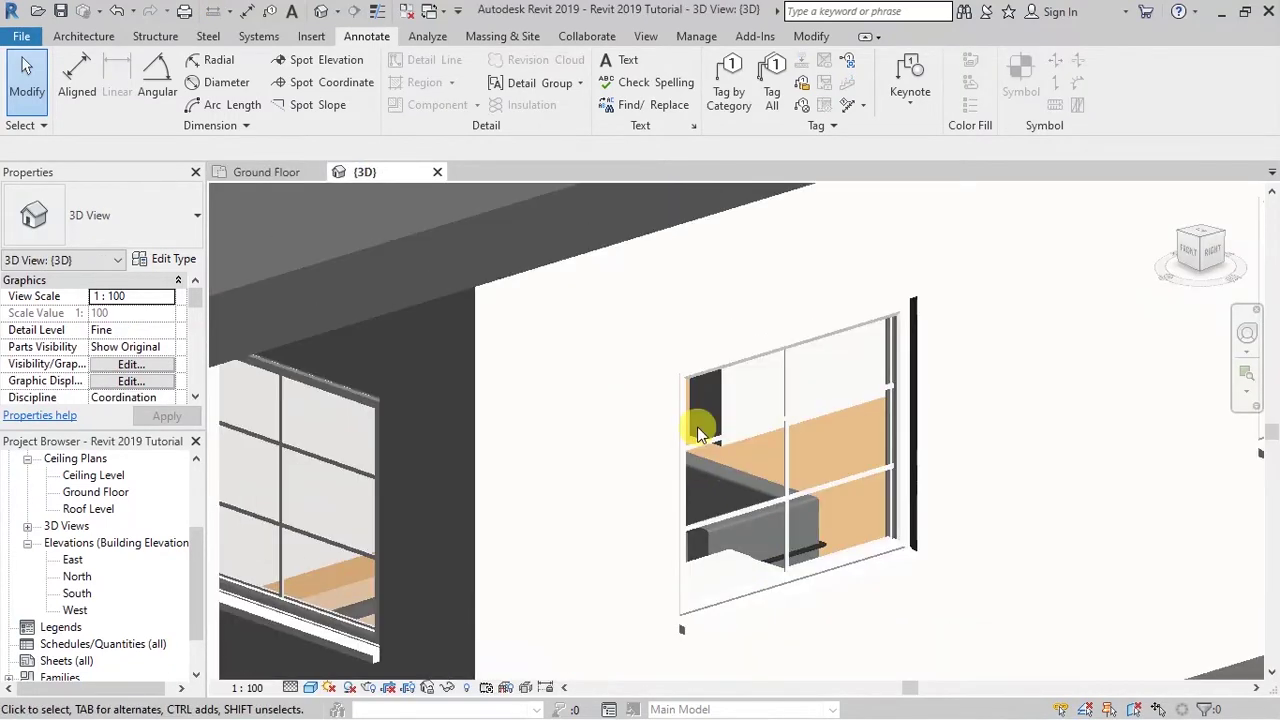
scroll(697, 426, "down", 5)
left_click(1247, 333)
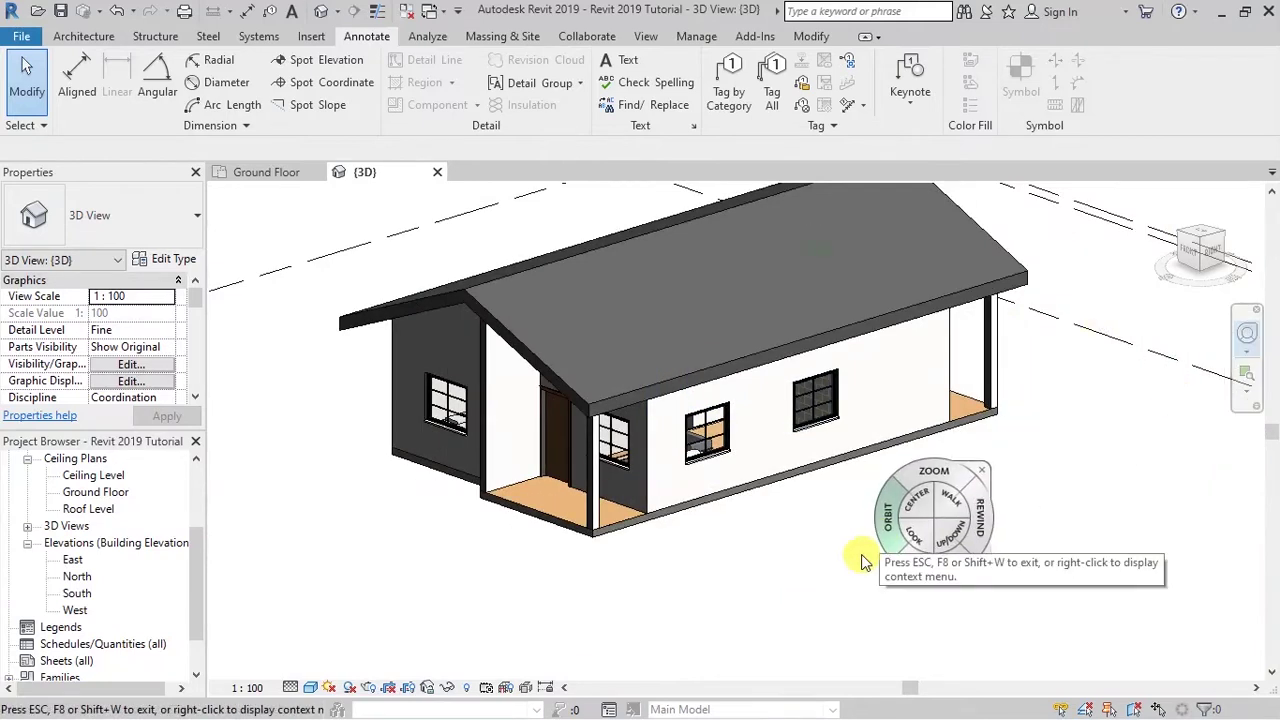
mouse_move(790, 562)
left_mouse_down()
mouse_move(851, 571)
mouse_move(971, 537)
mouse_move(1008, 558)
mouse_move(1129, 540)
mouse_move(1100, 545)
left_mouse_up()
left_click_drag(902, 580, 570, 548)
- Adjust the zoom, close the SteeringWheel and open the East elevation
scroll(651, 223, "up", 3)
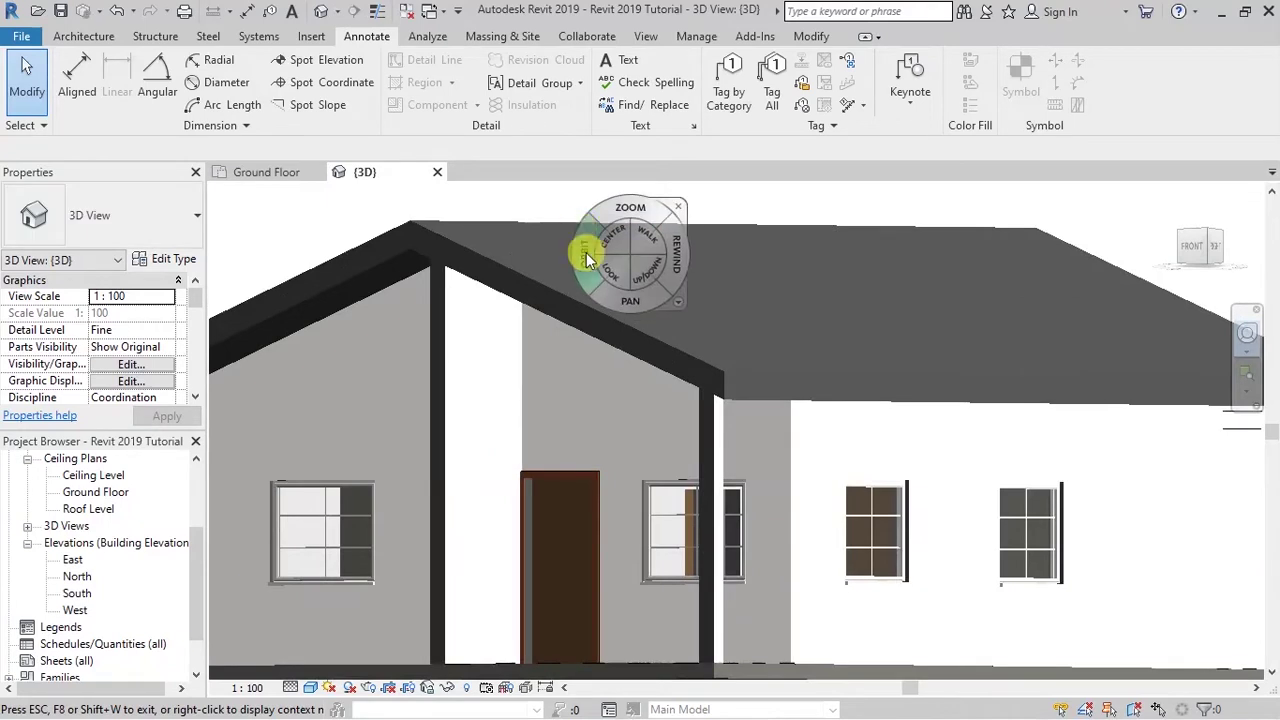
scroll(800, 440, "down", 3)
scroll(820, 470, "up", 2)
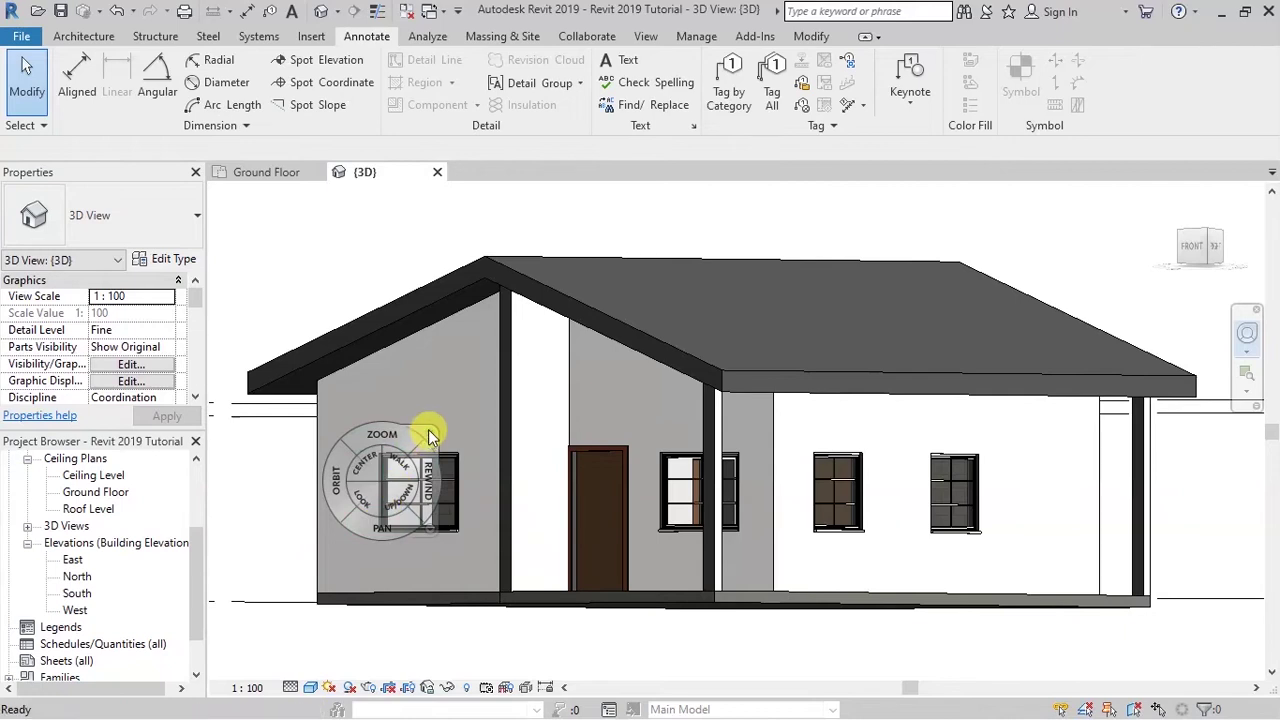
key("Escape")
double_click(74, 561)
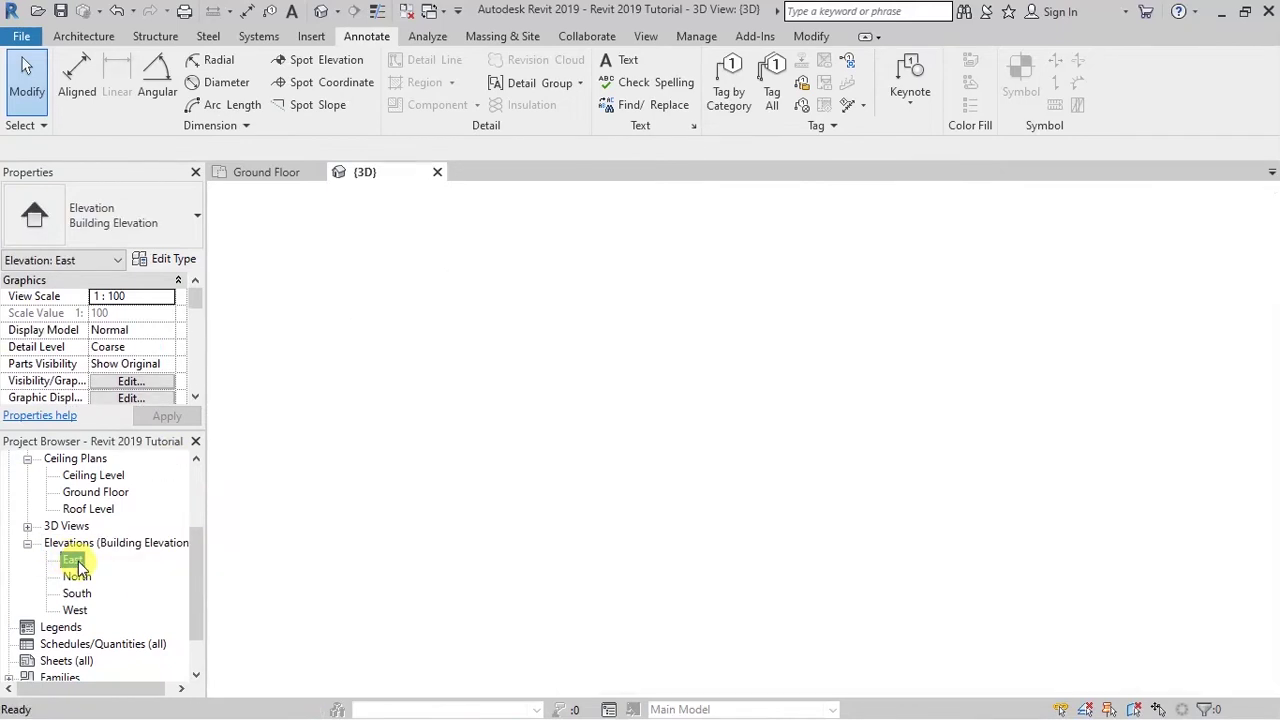
- Open the North, South and West elevations in turn, then return to the {3D} house view
scroll(600, 440, "up", 4)
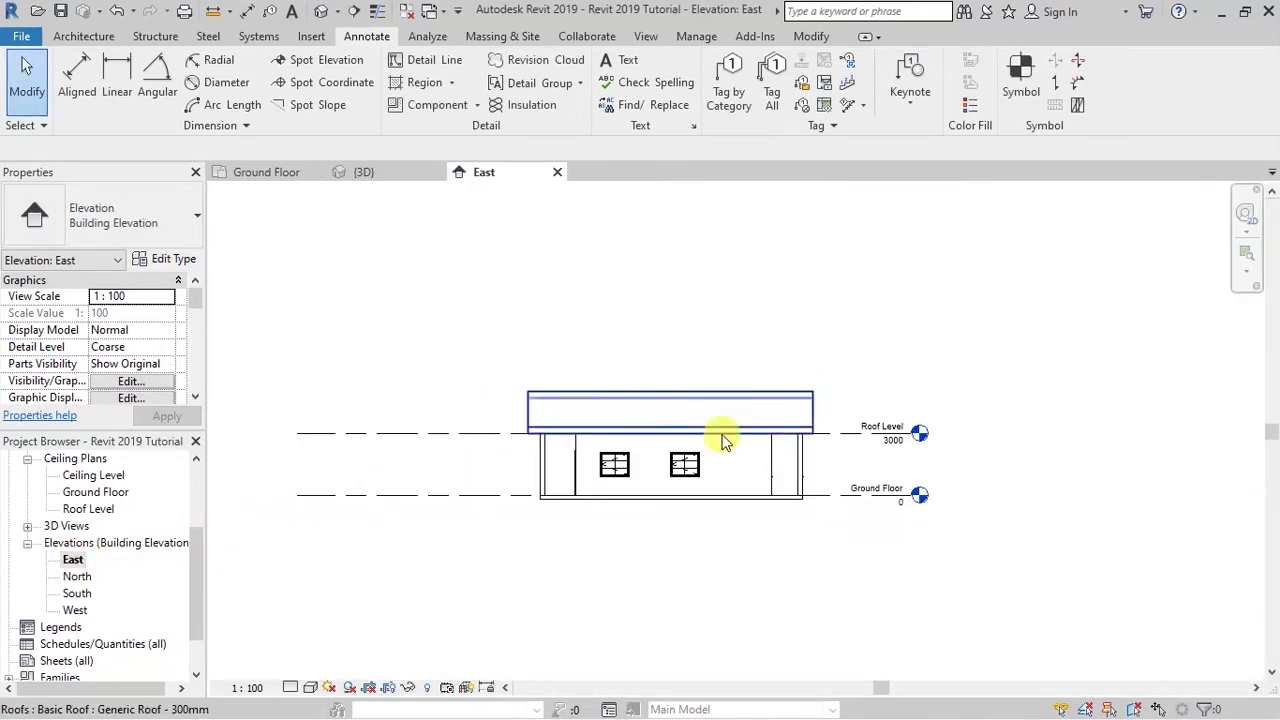
double_click(77, 578)
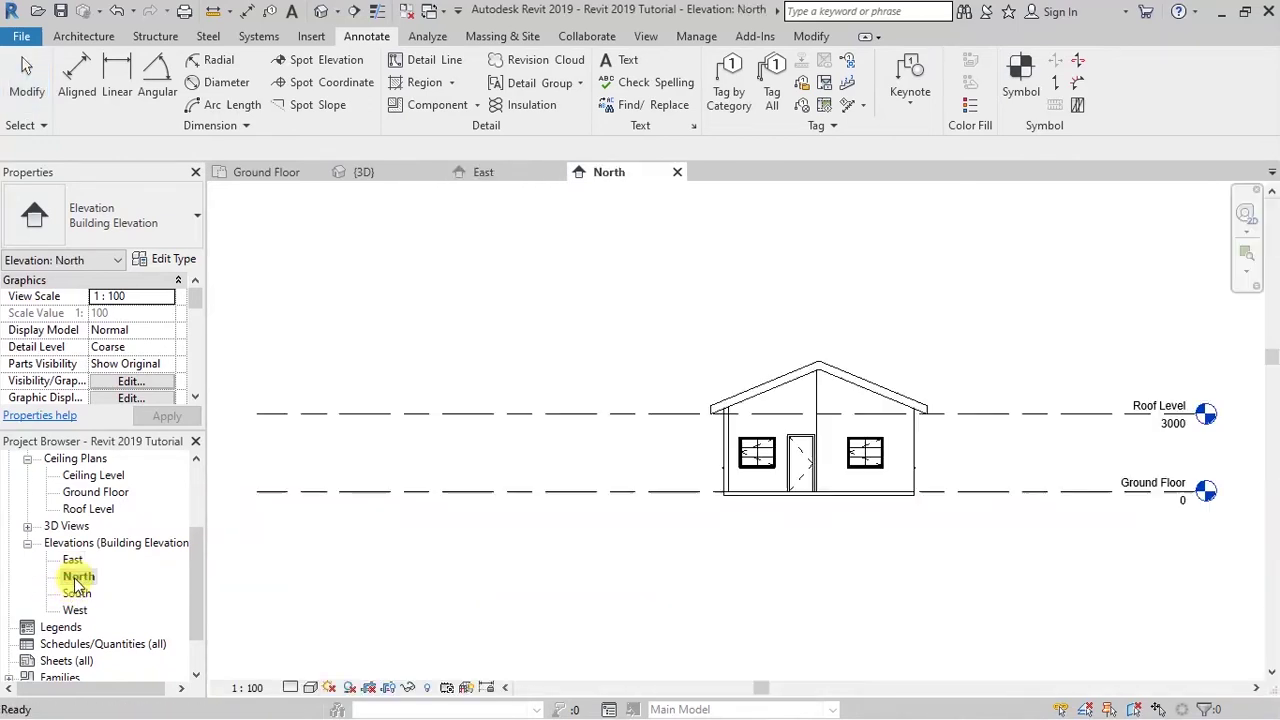
scroll(986, 403, "up", 2)
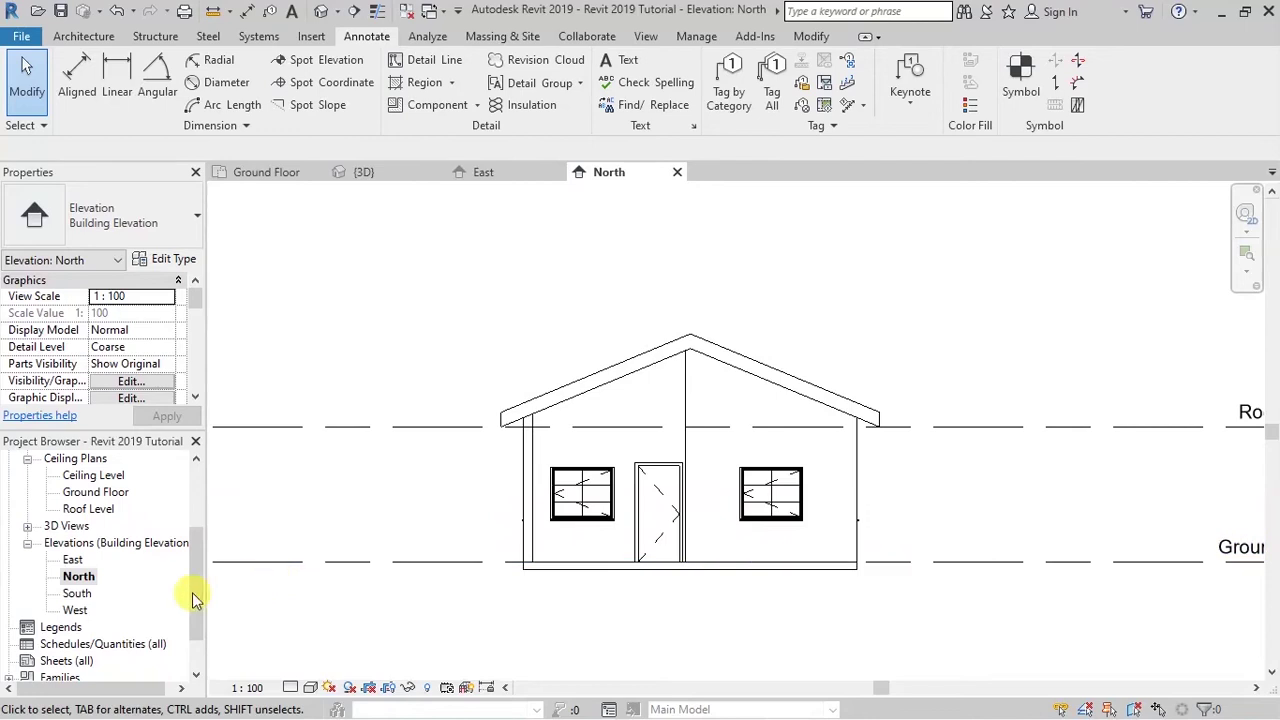
double_click(82, 594)
double_click(78, 611)
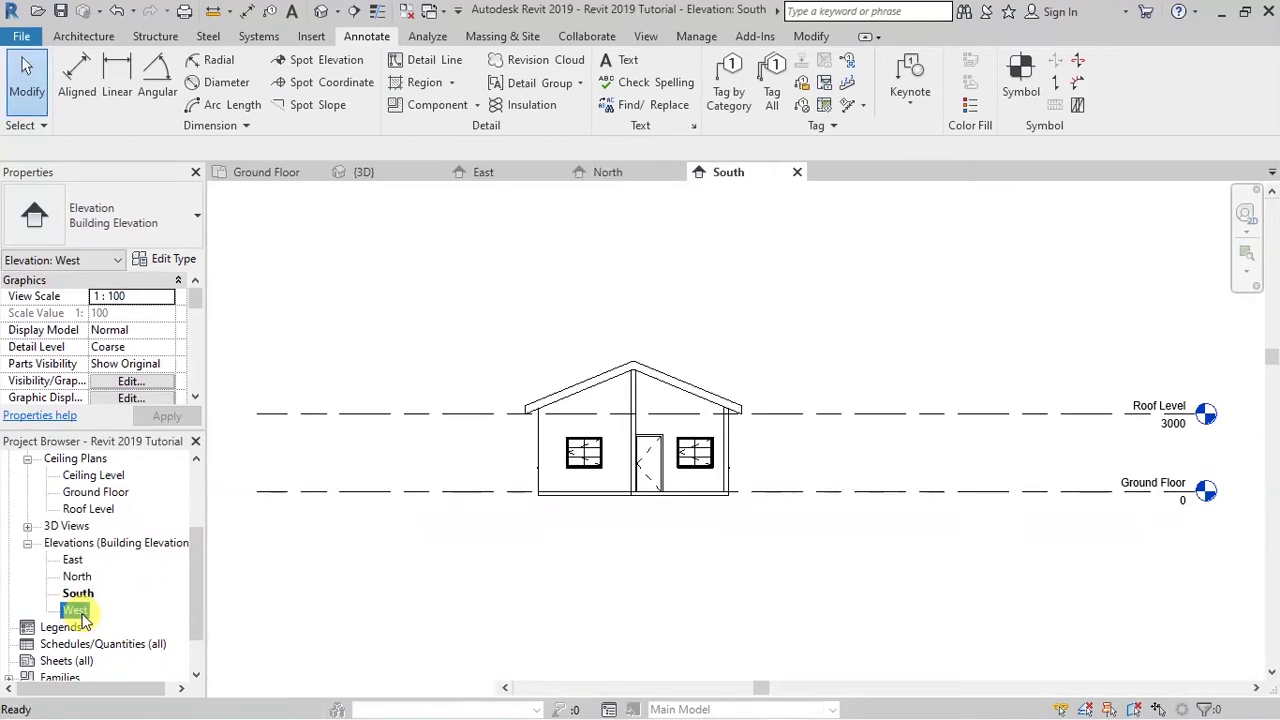
scroll(560, 420, "up", 2)
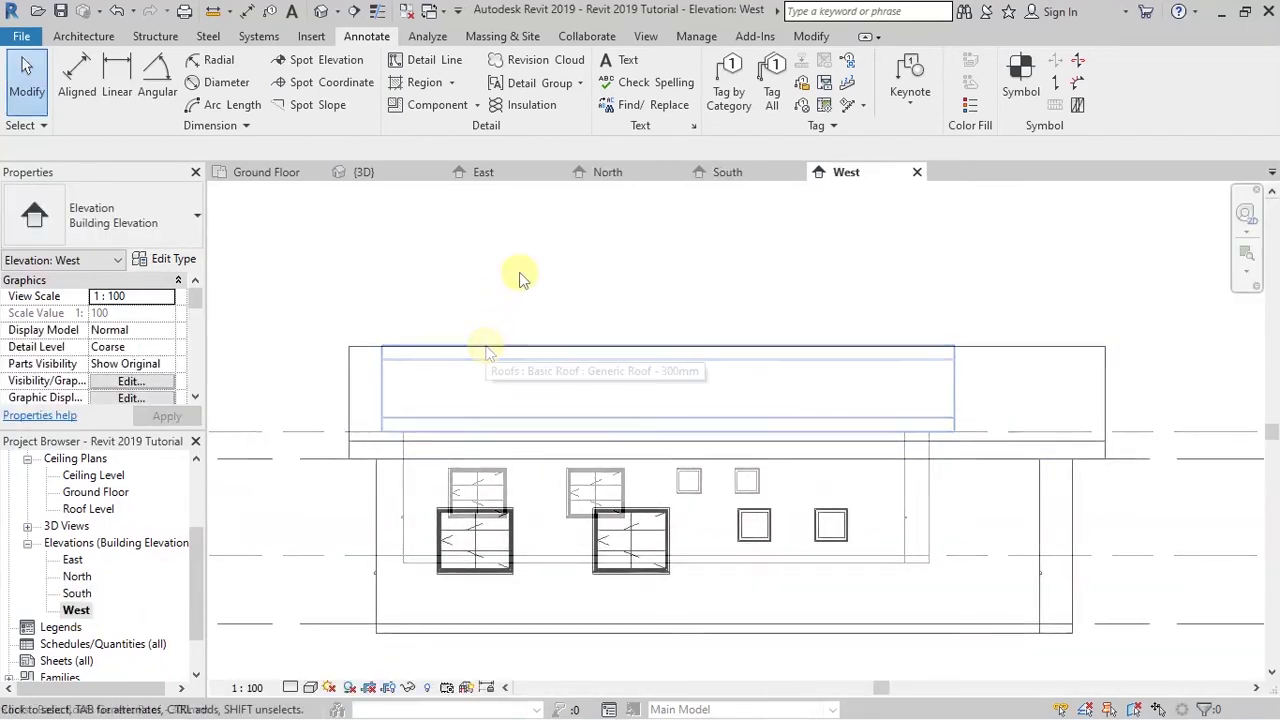
left_click(378, 174)
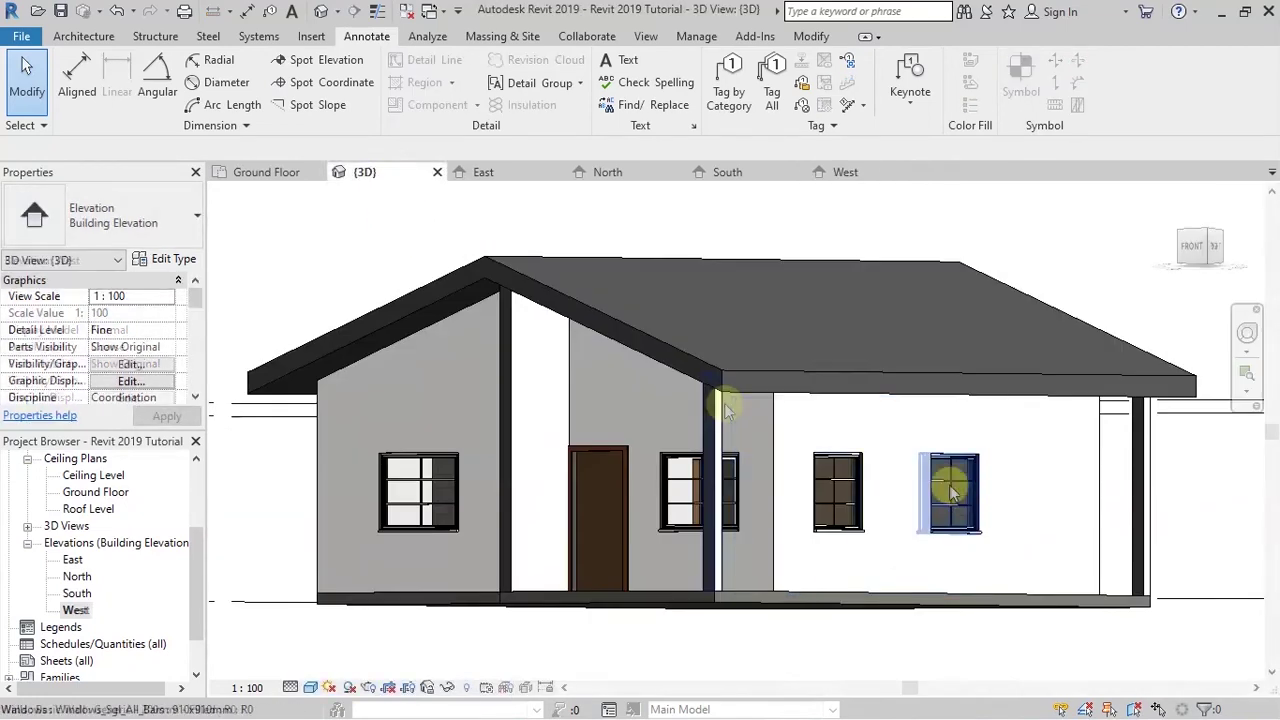
- Orbit and zoom in through the front window onto the round table and yellow chairs
left_click(1245, 343)
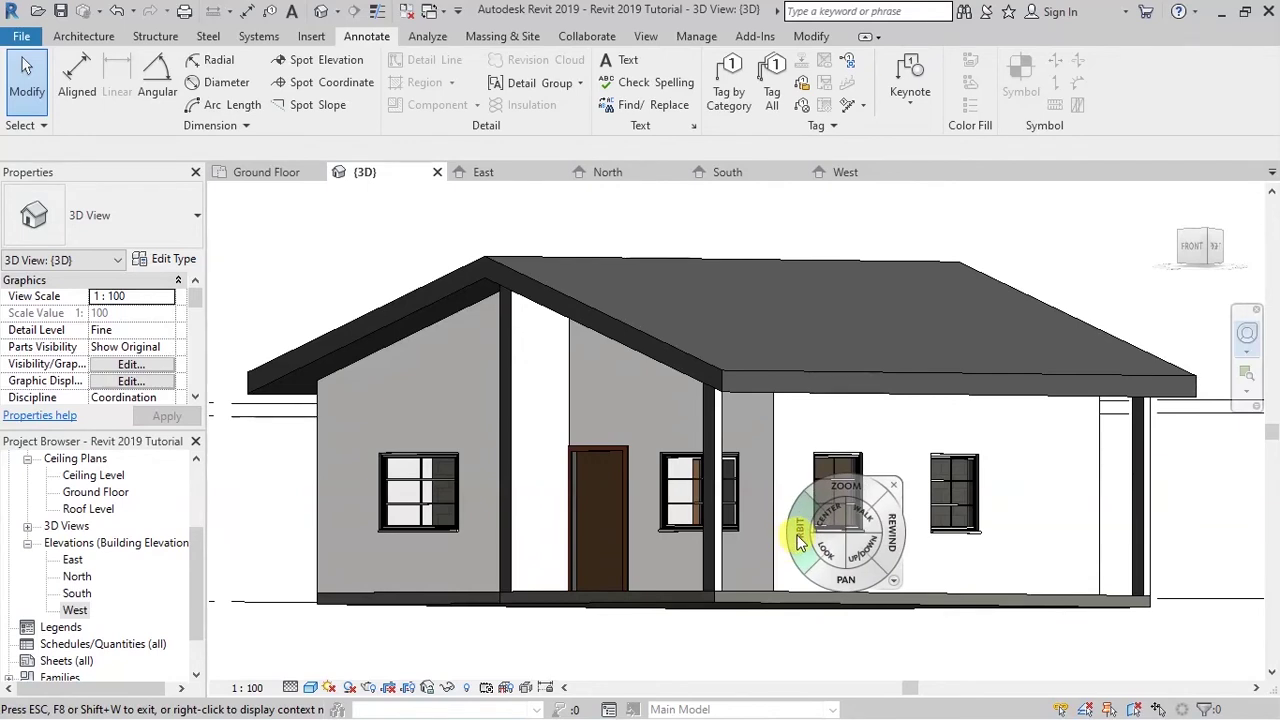
left_click_drag(800, 541, 883, 565)
scroll(883, 574, "up", 6)
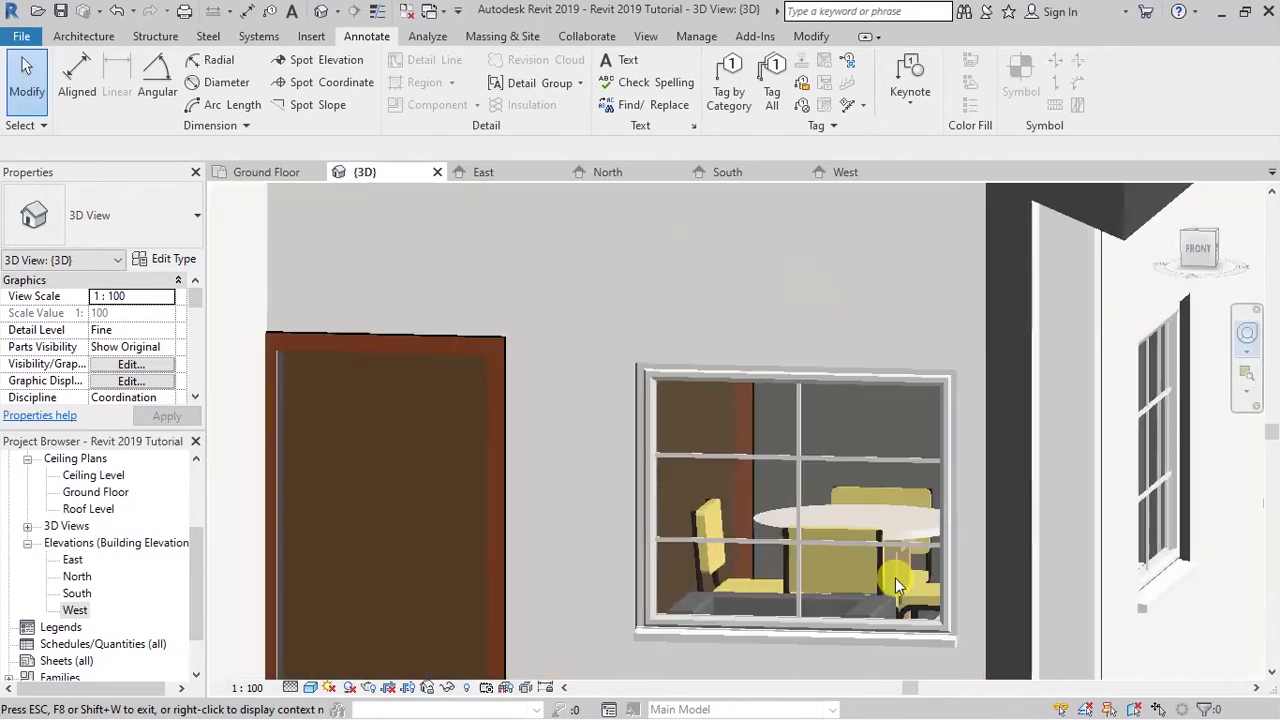
scroll(895, 578, "up", 8)
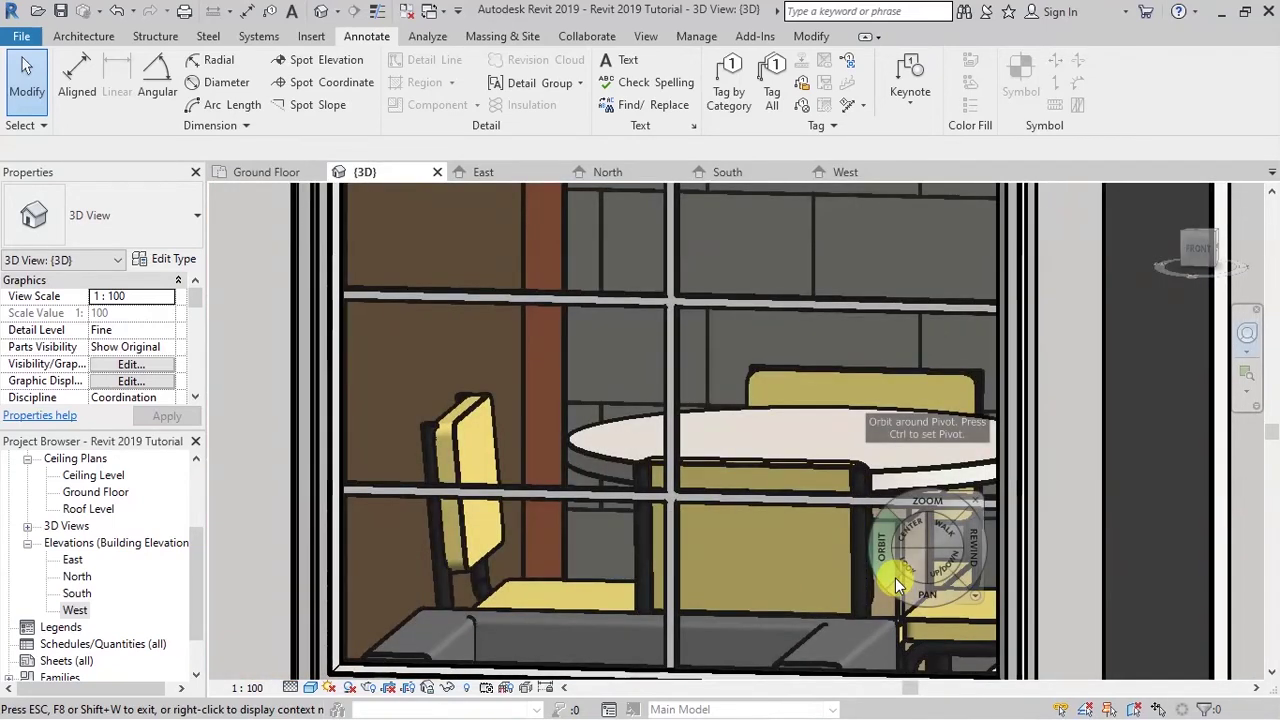